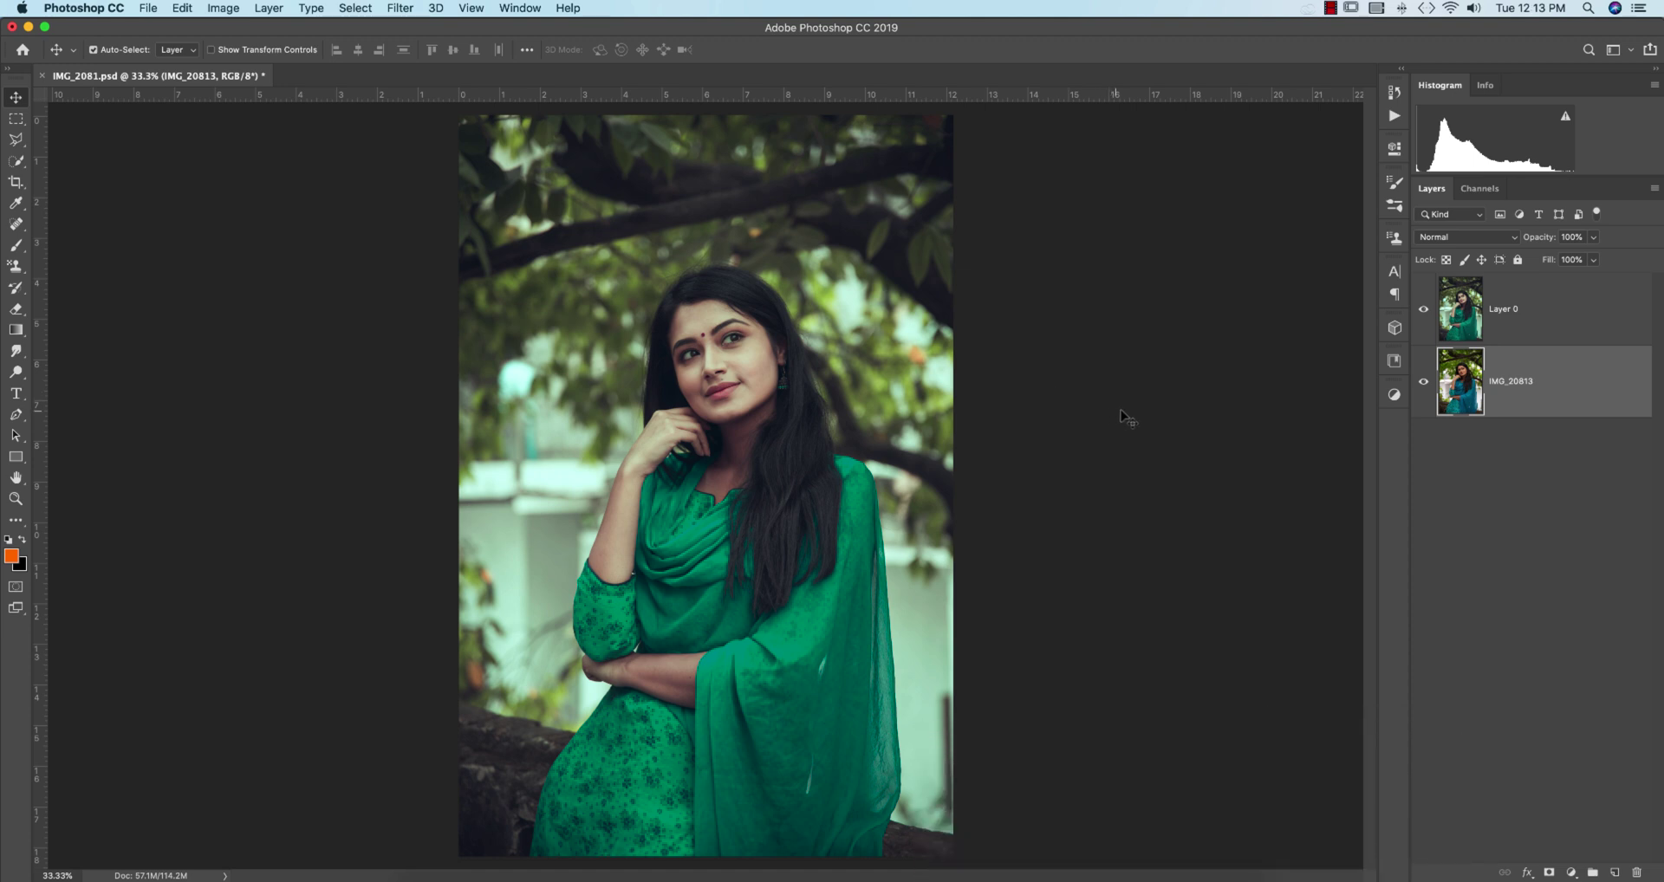
# Compare the edited and original photos by hiding and showing Layer 0, and delete Layer 0
pyautogui.click(1426, 310)
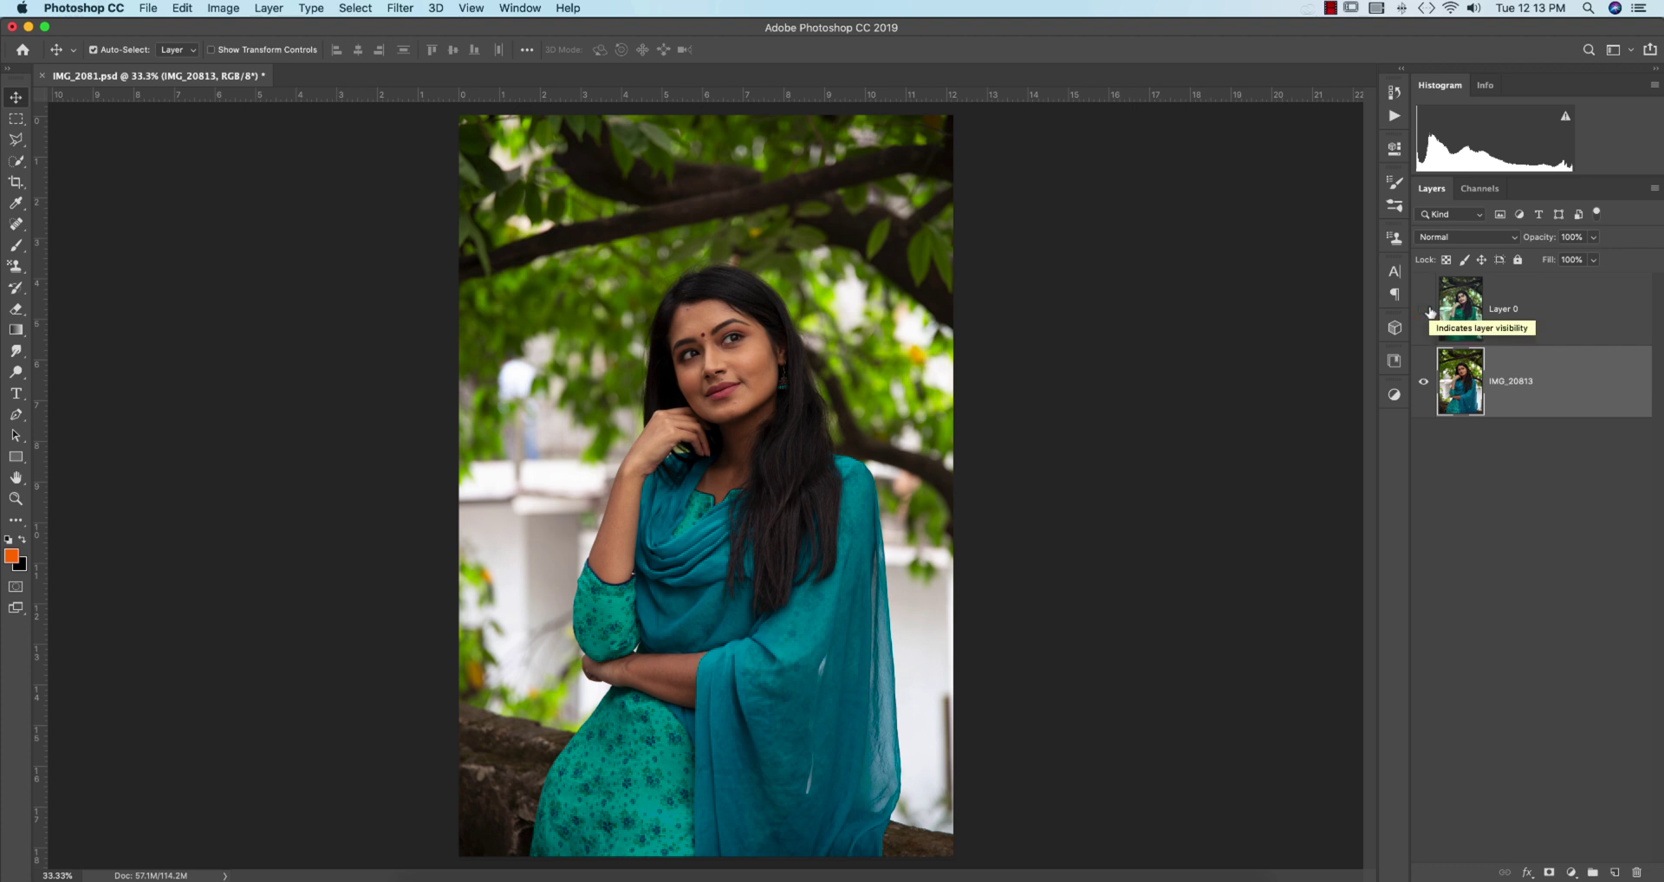
pyautogui.click(1425, 309)
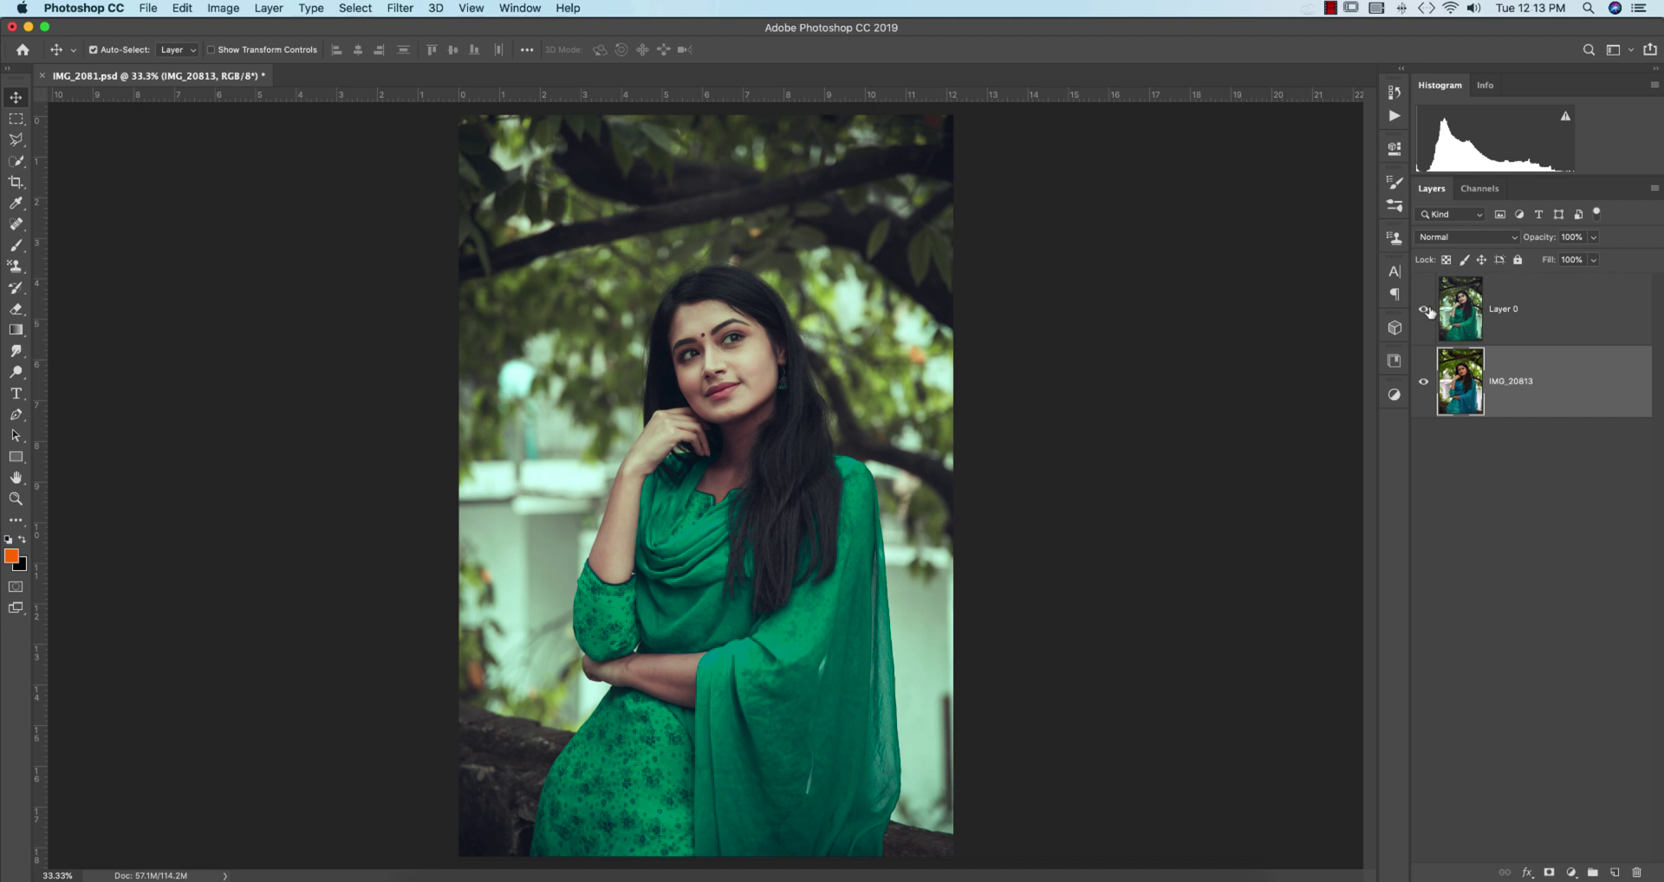
pyautogui.click(1523, 321)
pyautogui.press('Delete')
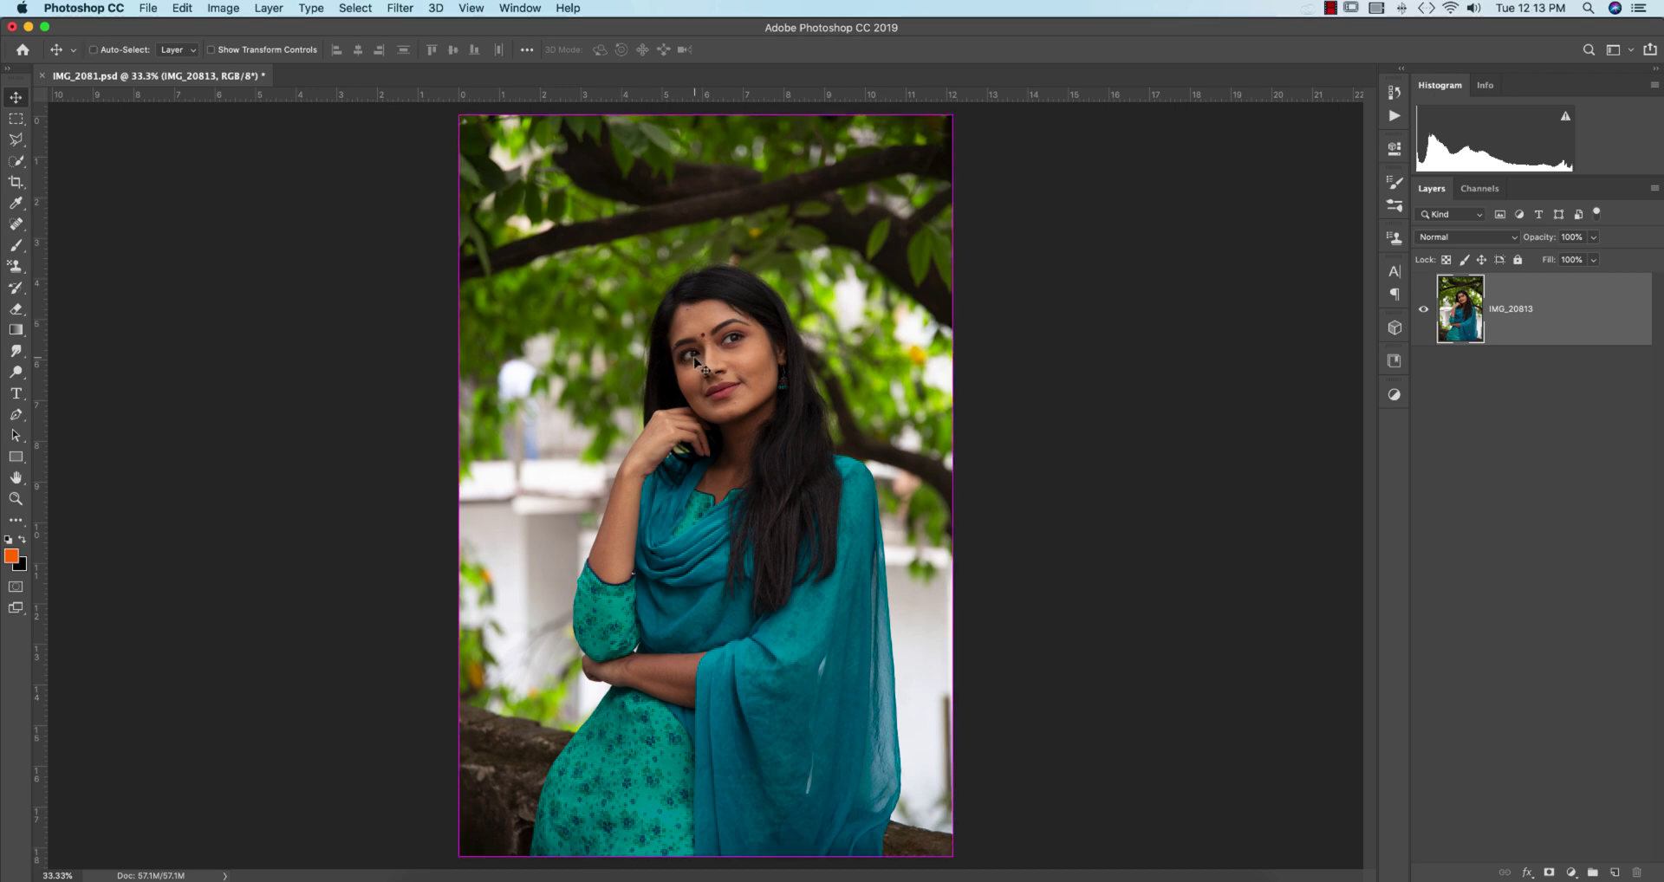
# Duplicate the IMG_20813 layer and open the copy in the Camera Raw Filter
pyautogui.press('super+1')
pyautogui.scroll(6, 893, 431)
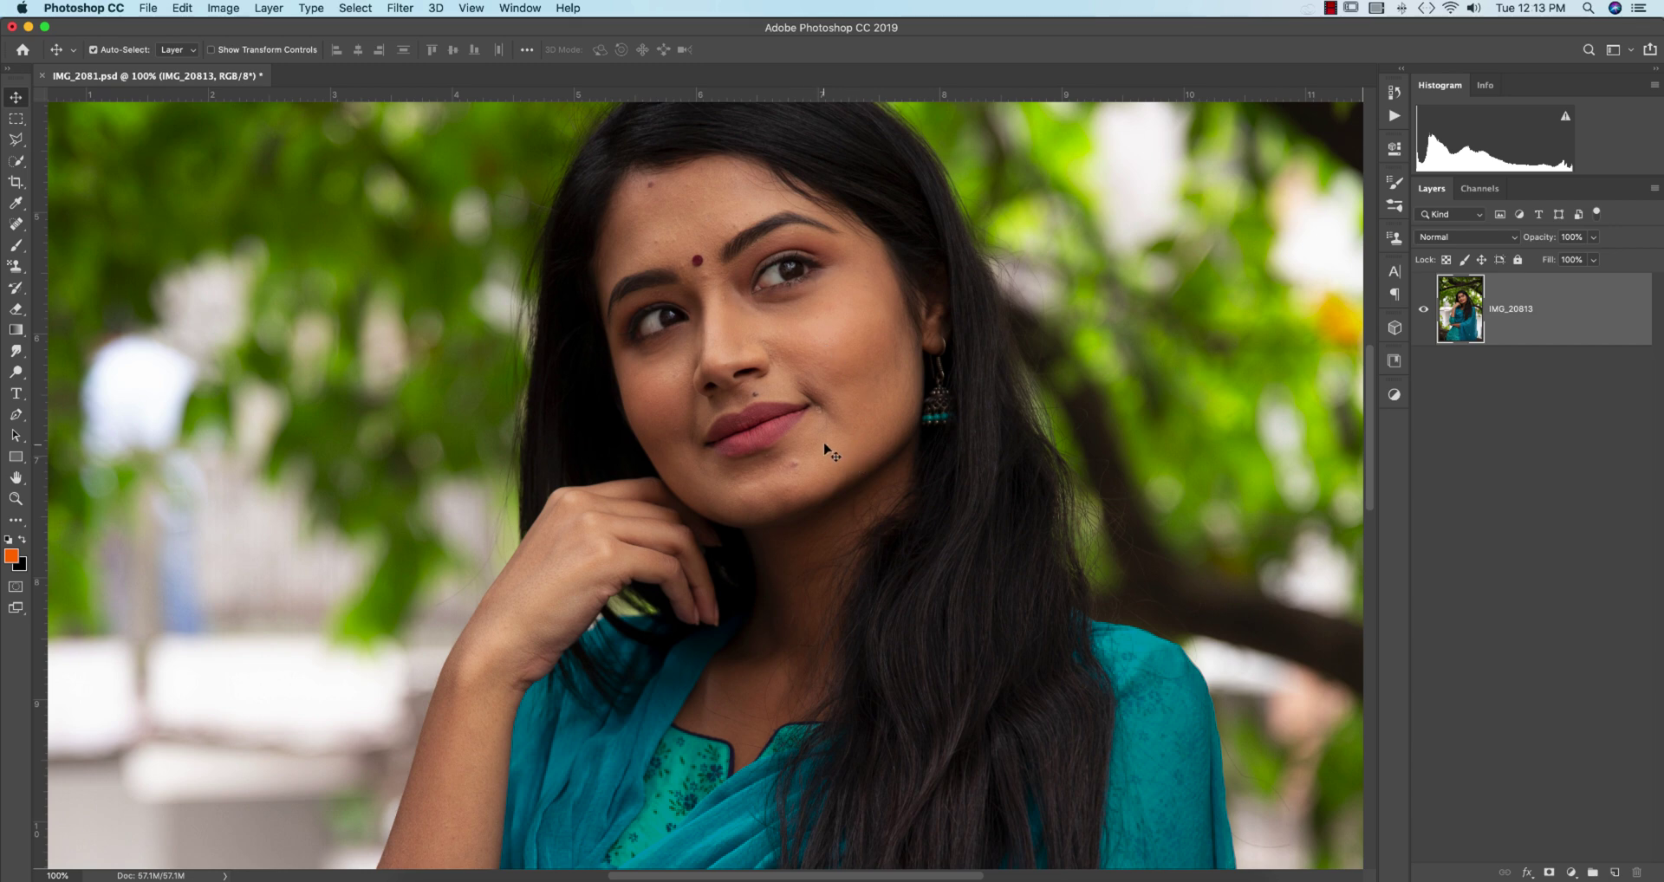
pyautogui.press('super+0')
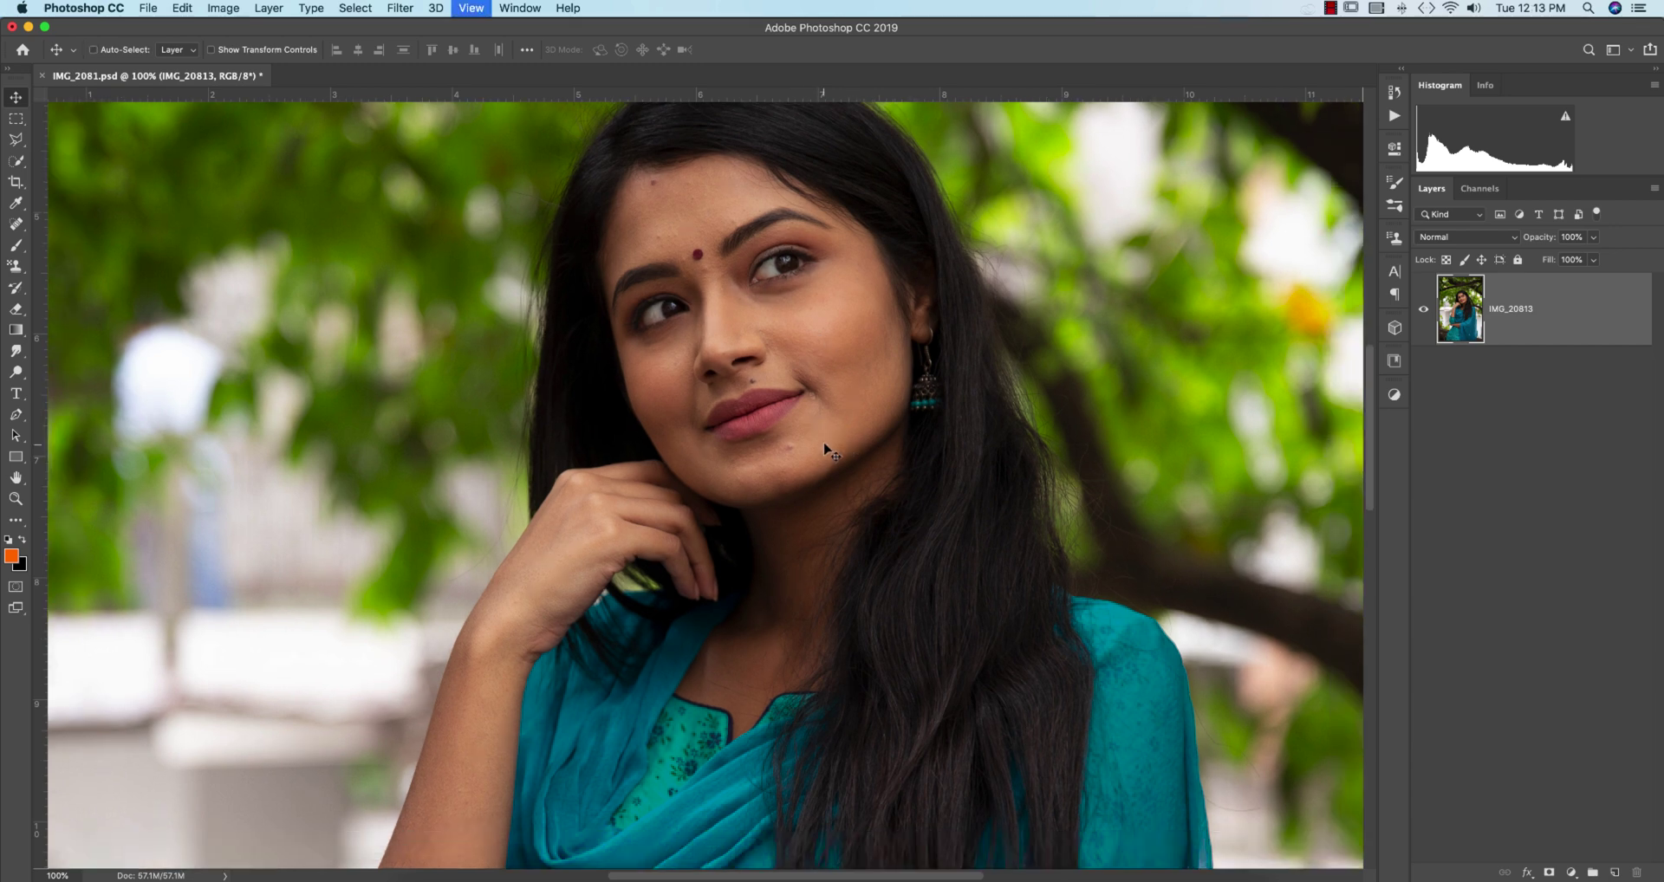
pyautogui.press('super+j')
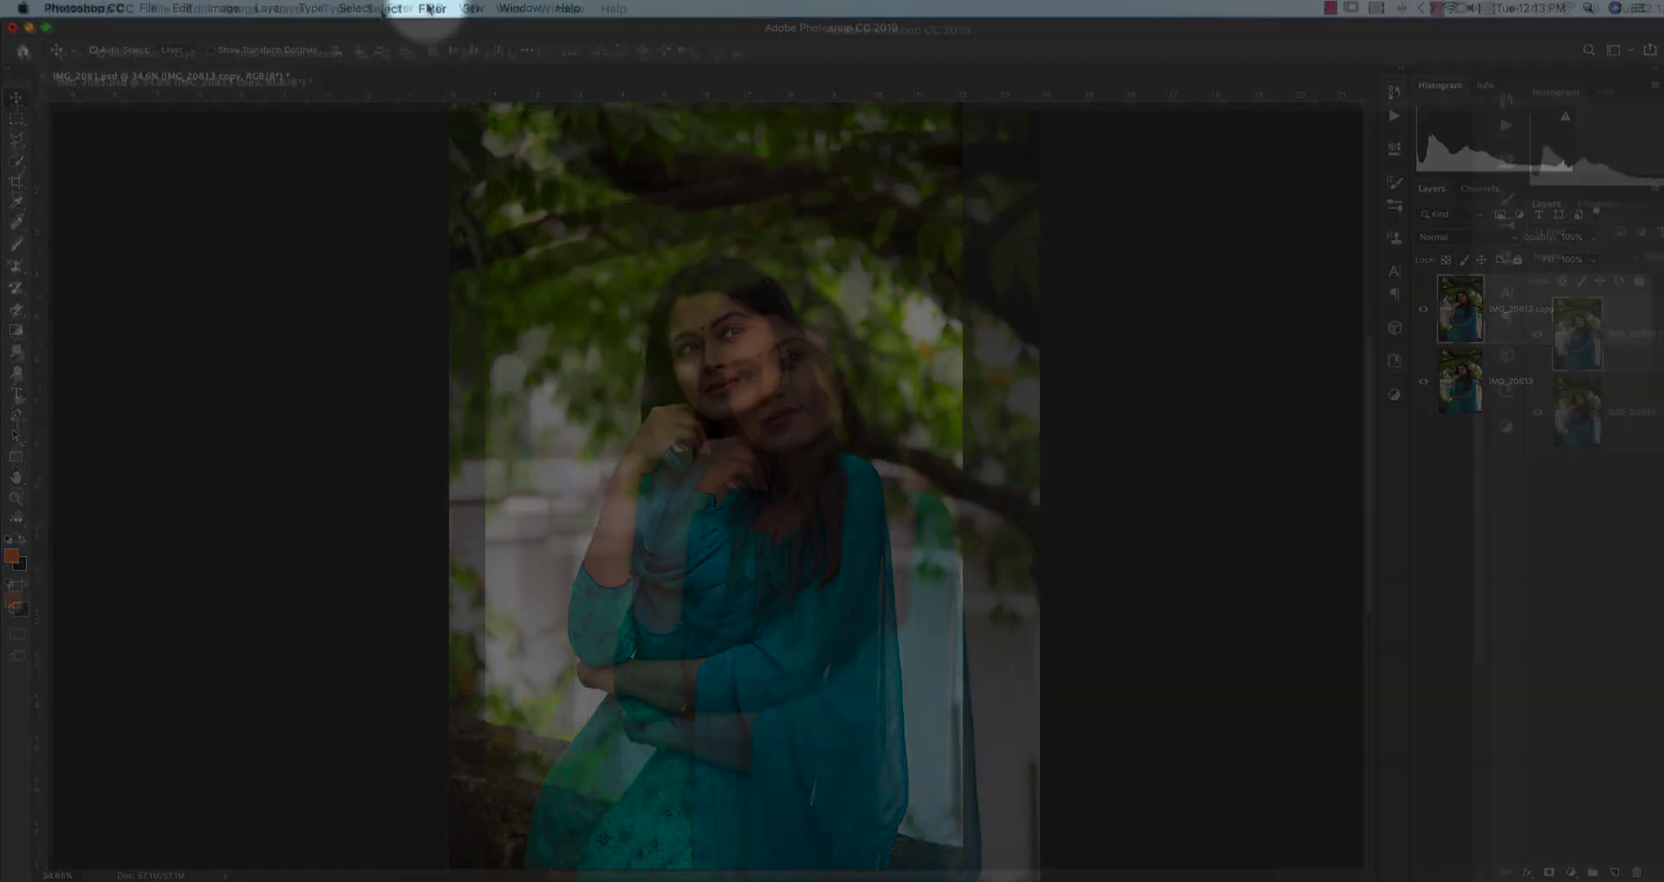
pyautogui.click(399, 8)
pyautogui.click(877, 217)
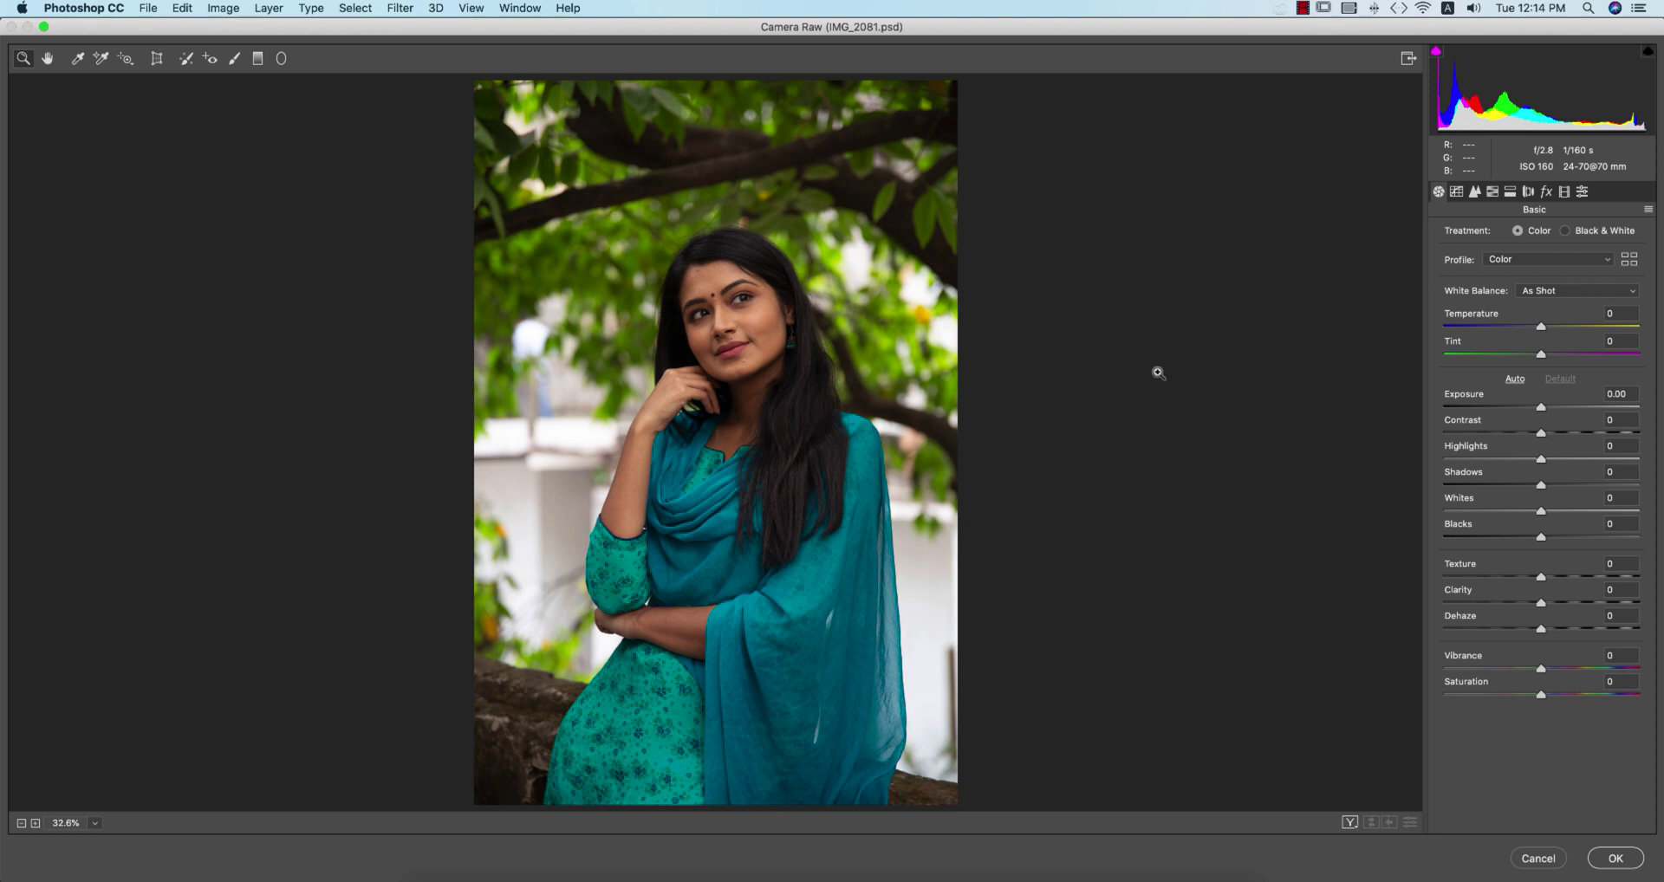
# Activate the Spot Removal tool for the portrait's face and set its type to Heal
pyautogui.click(567, 325)
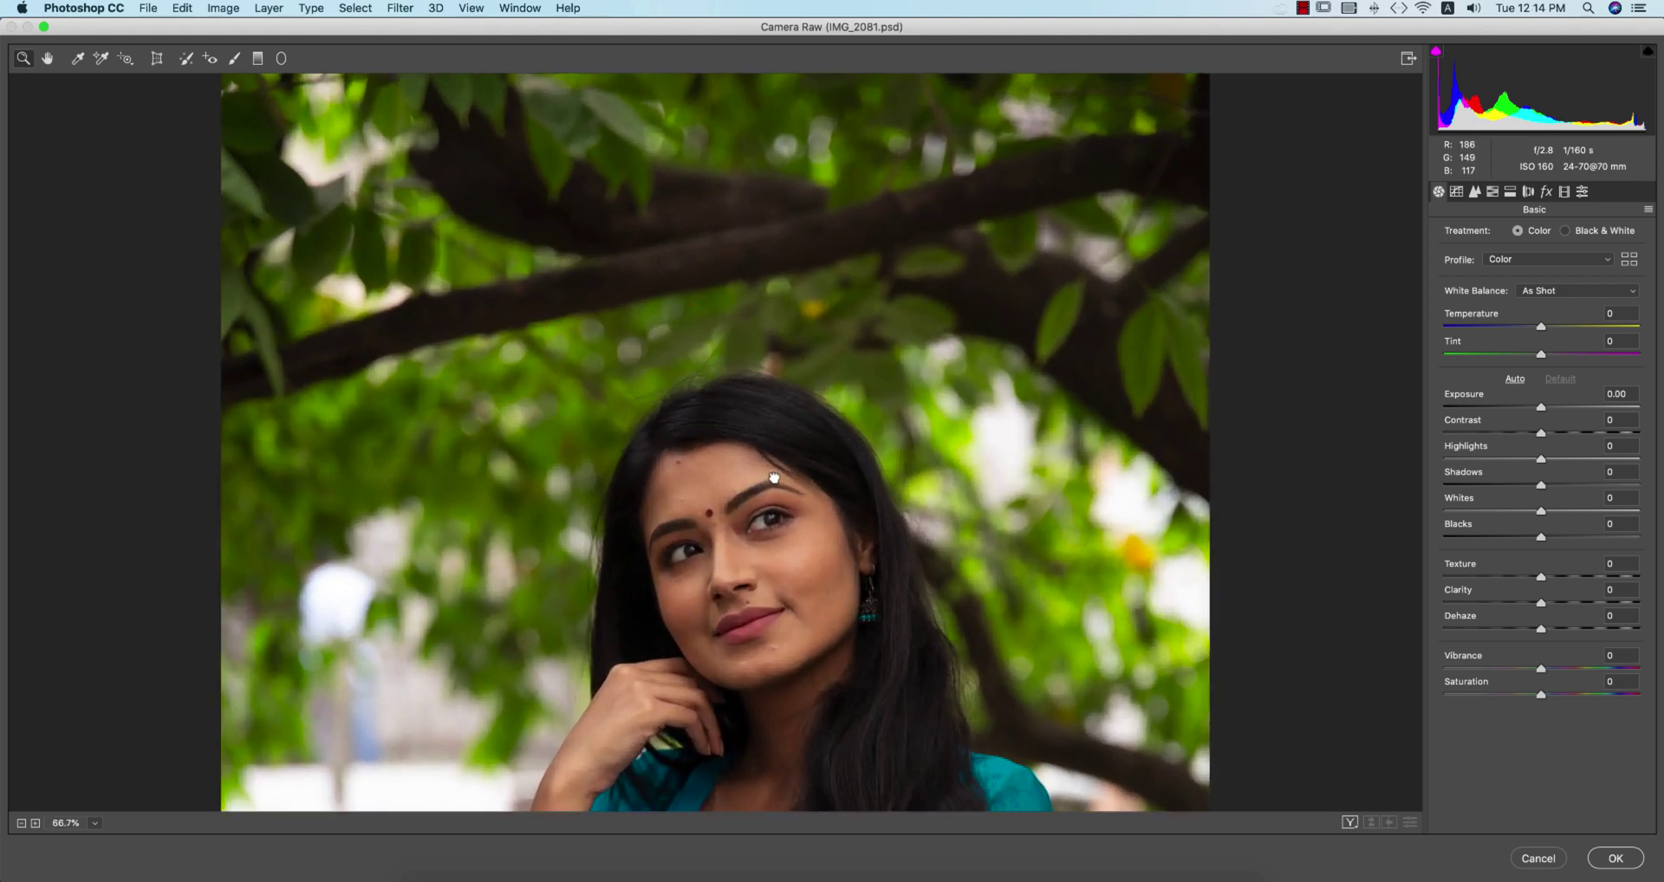
pyautogui.moveTo(774, 478)
pyautogui.mouseDown()
pyautogui.moveTo(718, 296)
pyautogui.moveTo(792, 389)
pyautogui.moveTo(774, 449)
pyautogui.mouseUp()
pyautogui.click(724, 505)
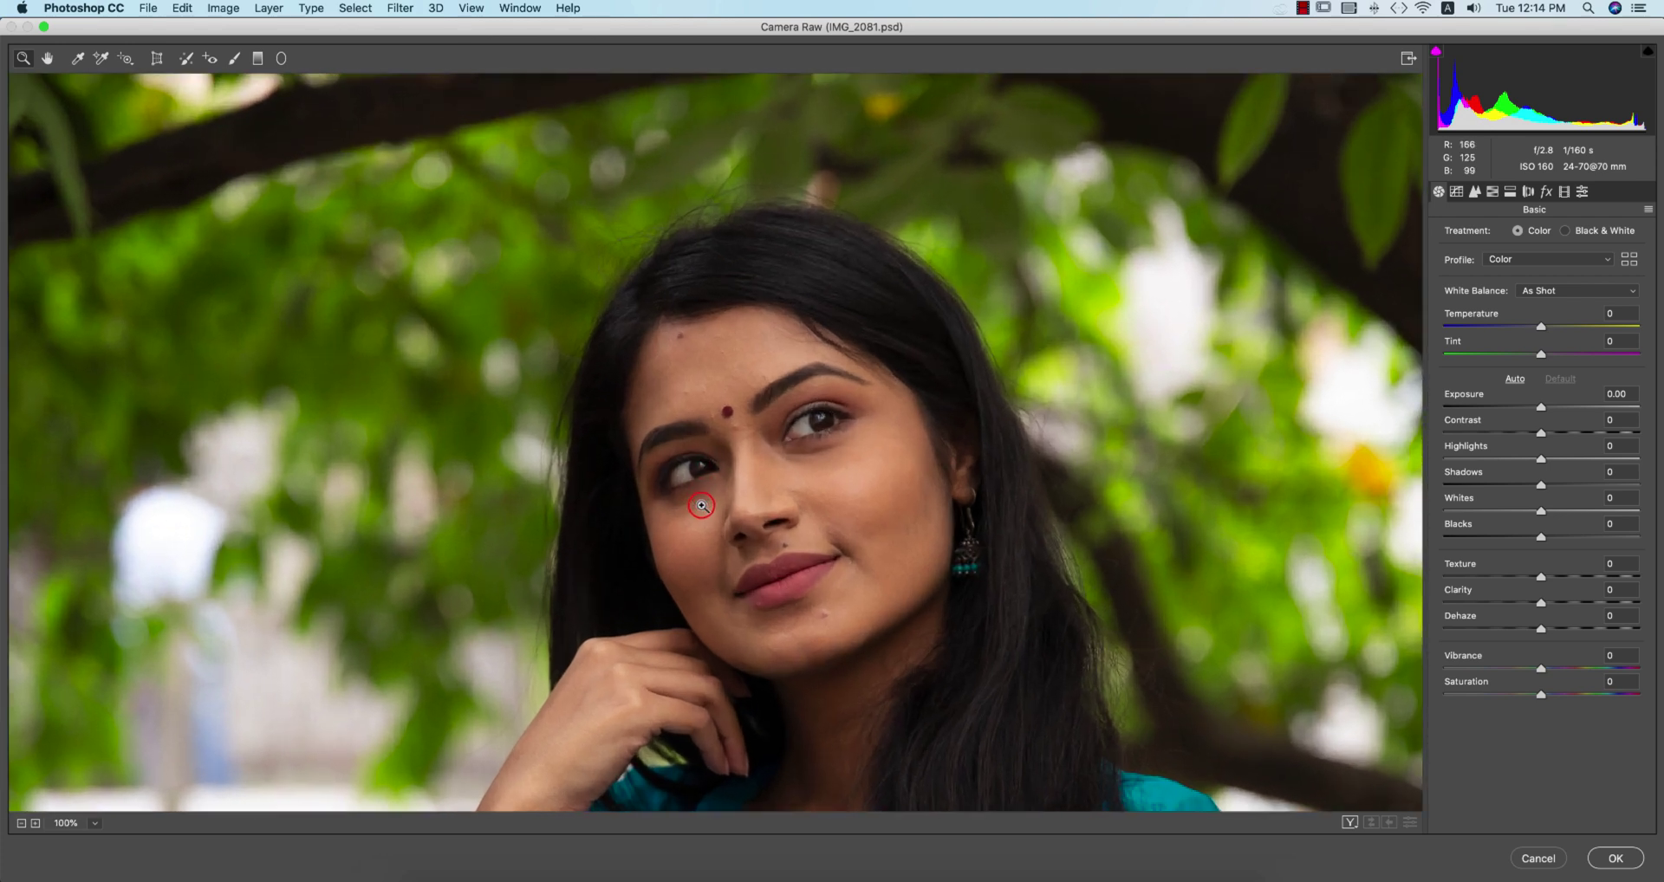
pyautogui.press('super+minus')
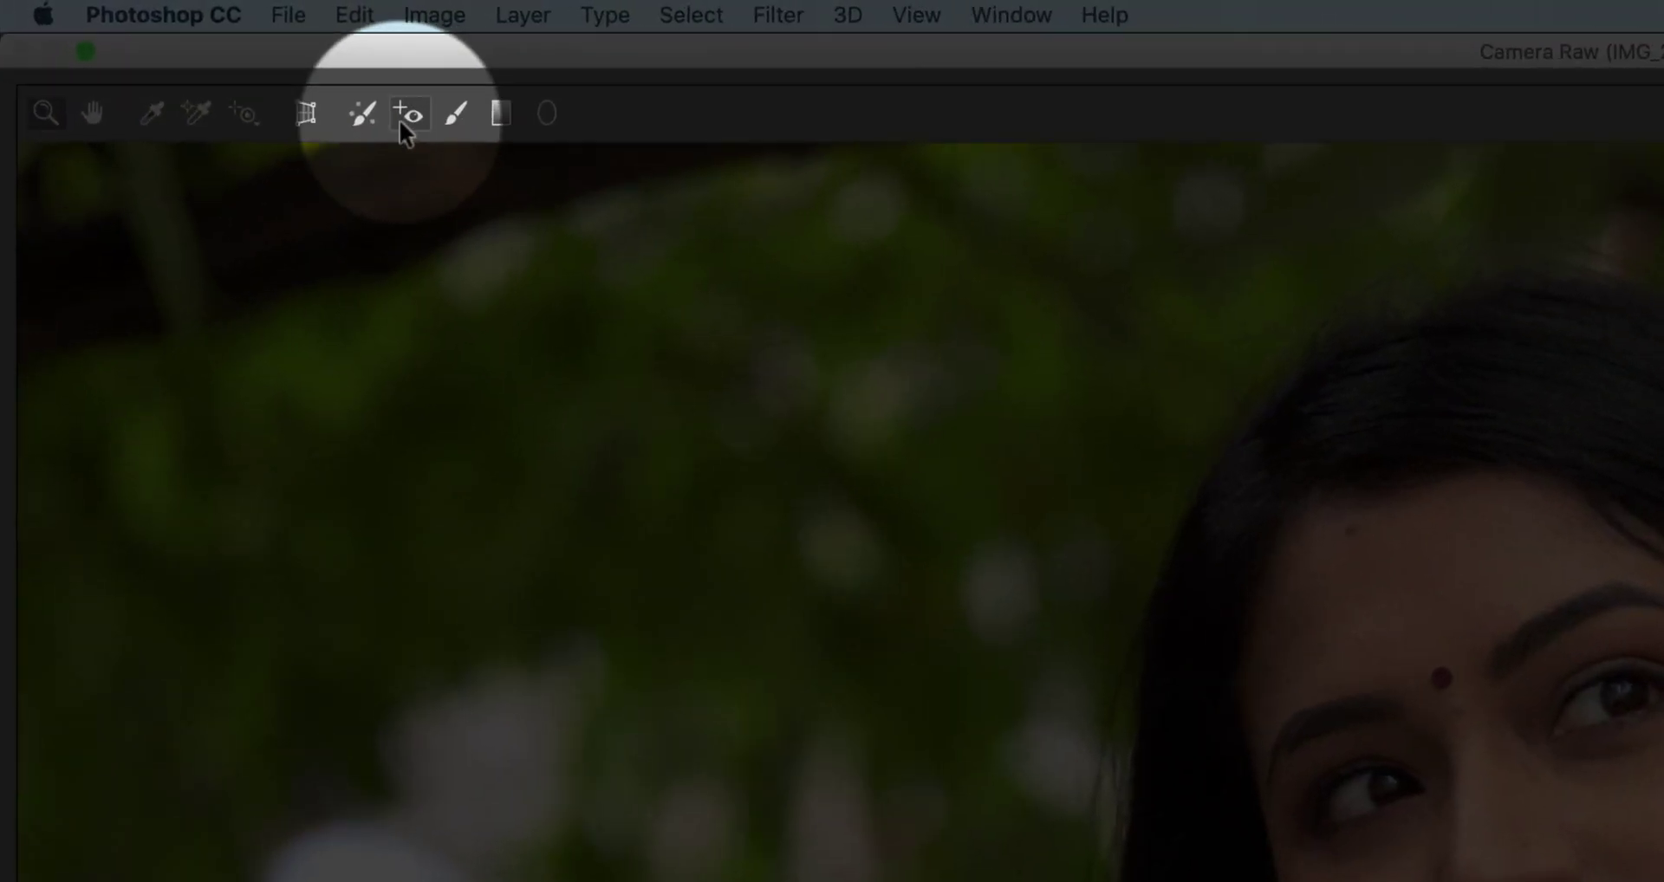
pyautogui.click(186, 61)
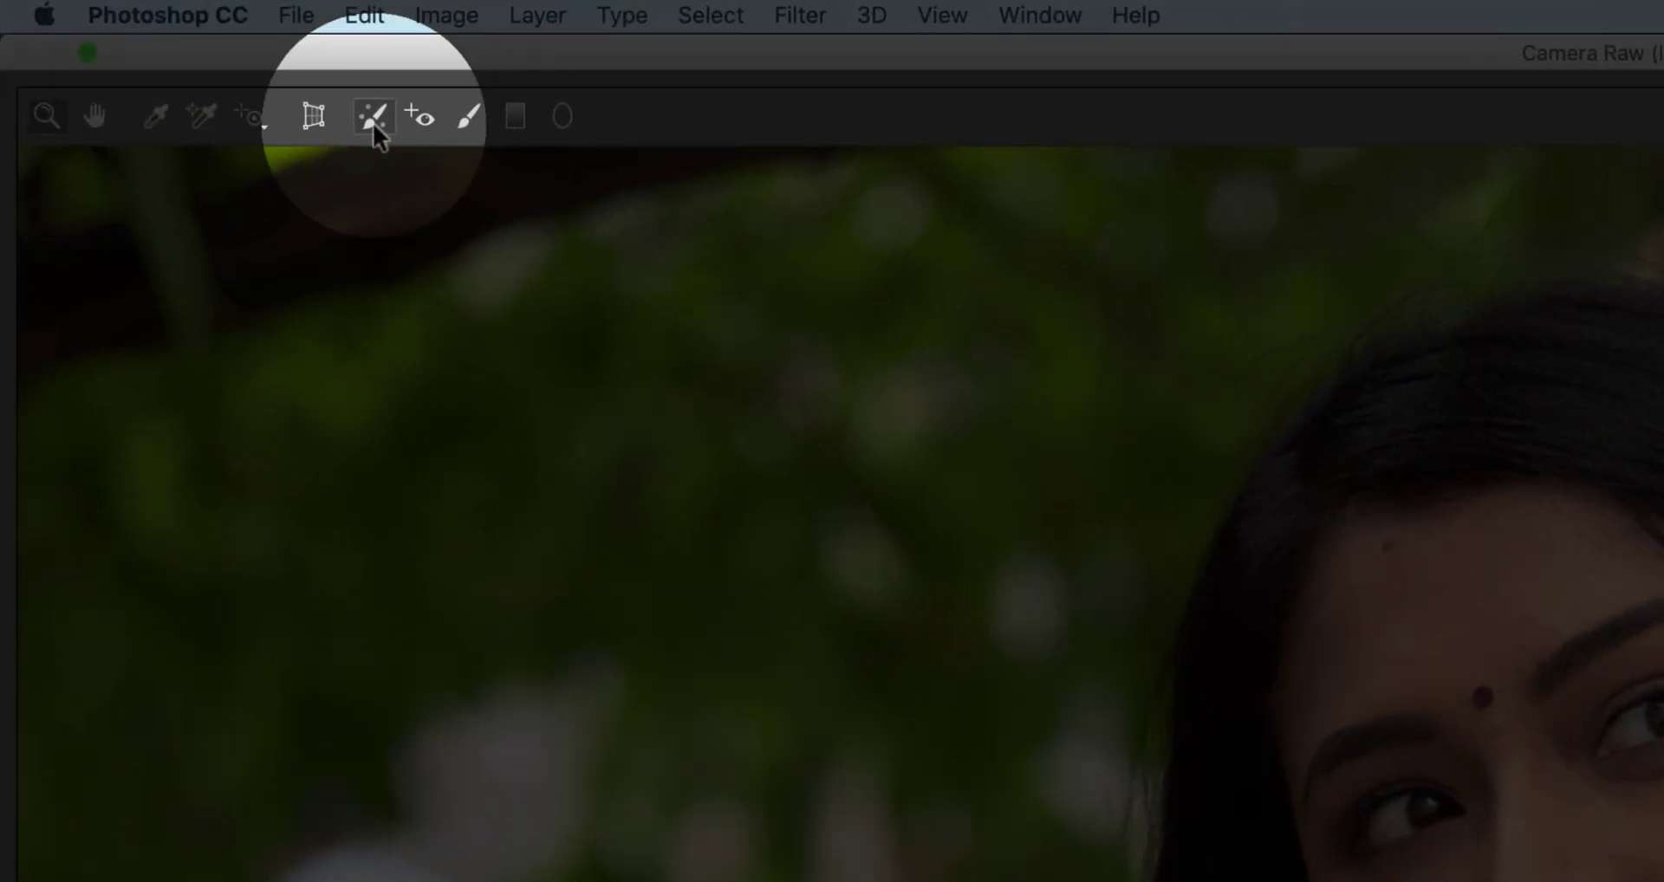
pyautogui.click(373, 122)
pyautogui.click(1448, 223)
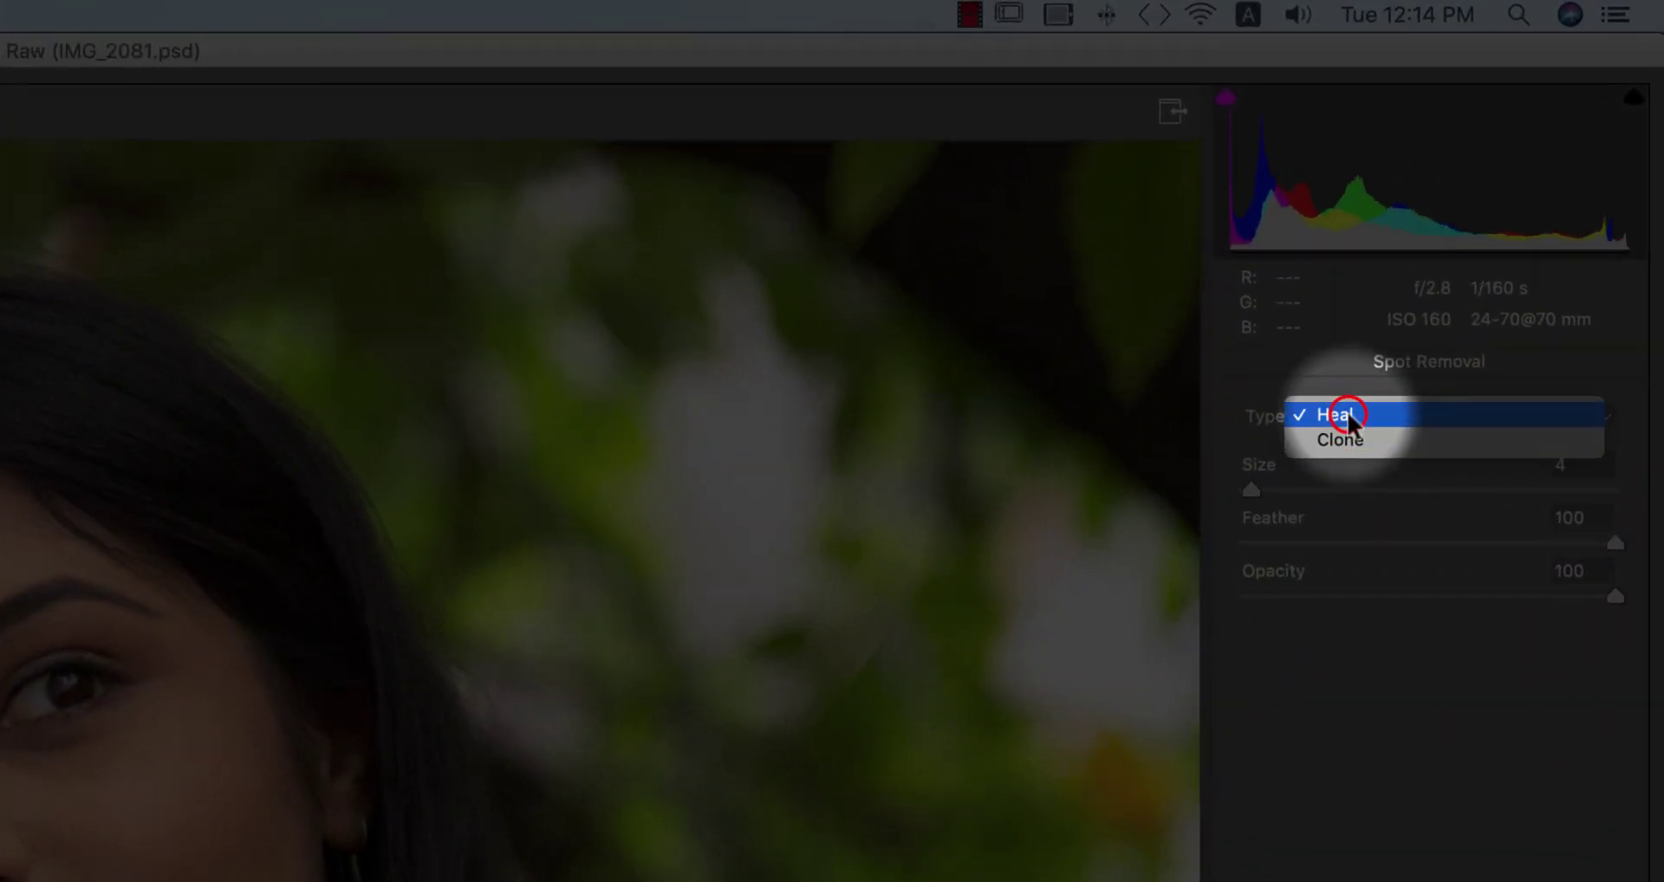
pyautogui.click(1347, 414)
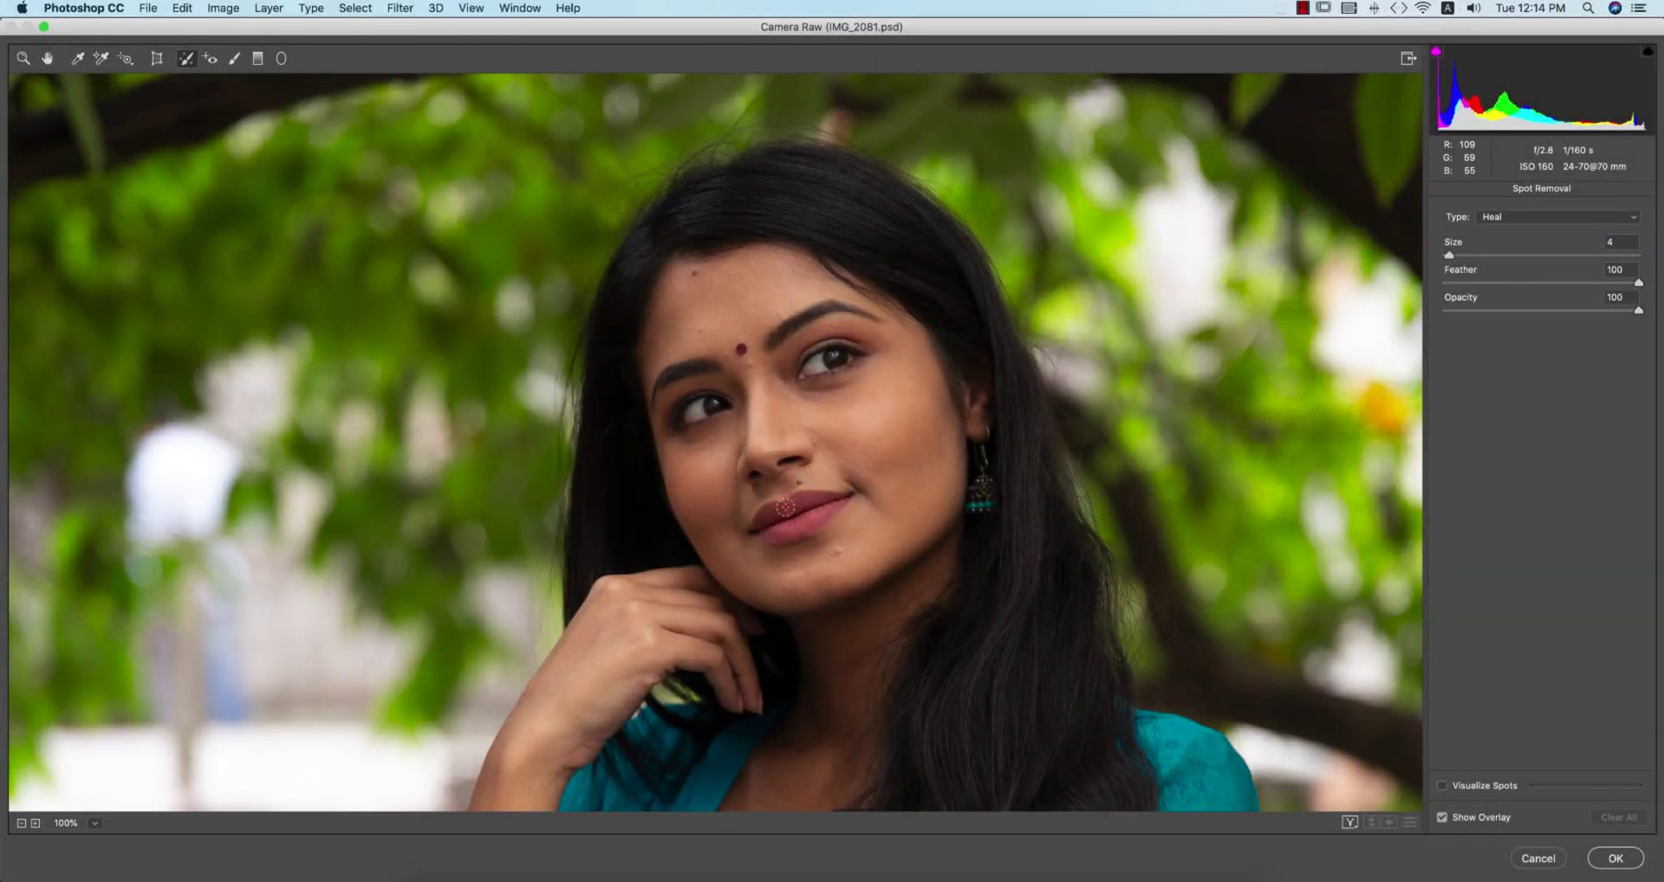
# Heal the blemish on the chin below the lips and pick a new automatic source for it
pyautogui.press('super+equal')
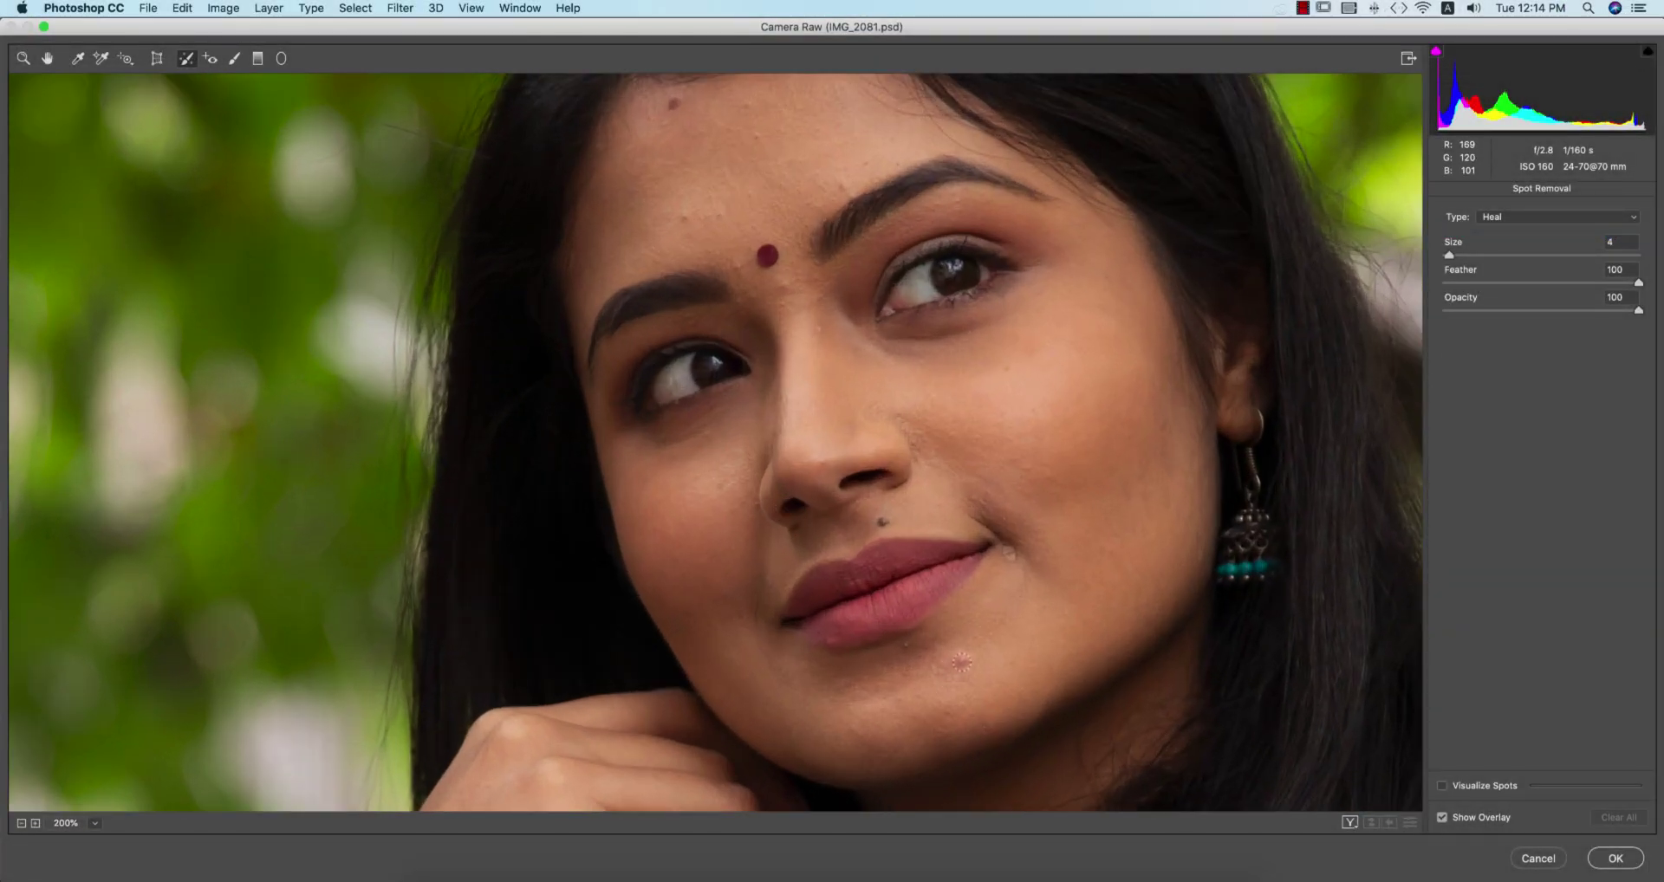
pyautogui.click(963, 663)
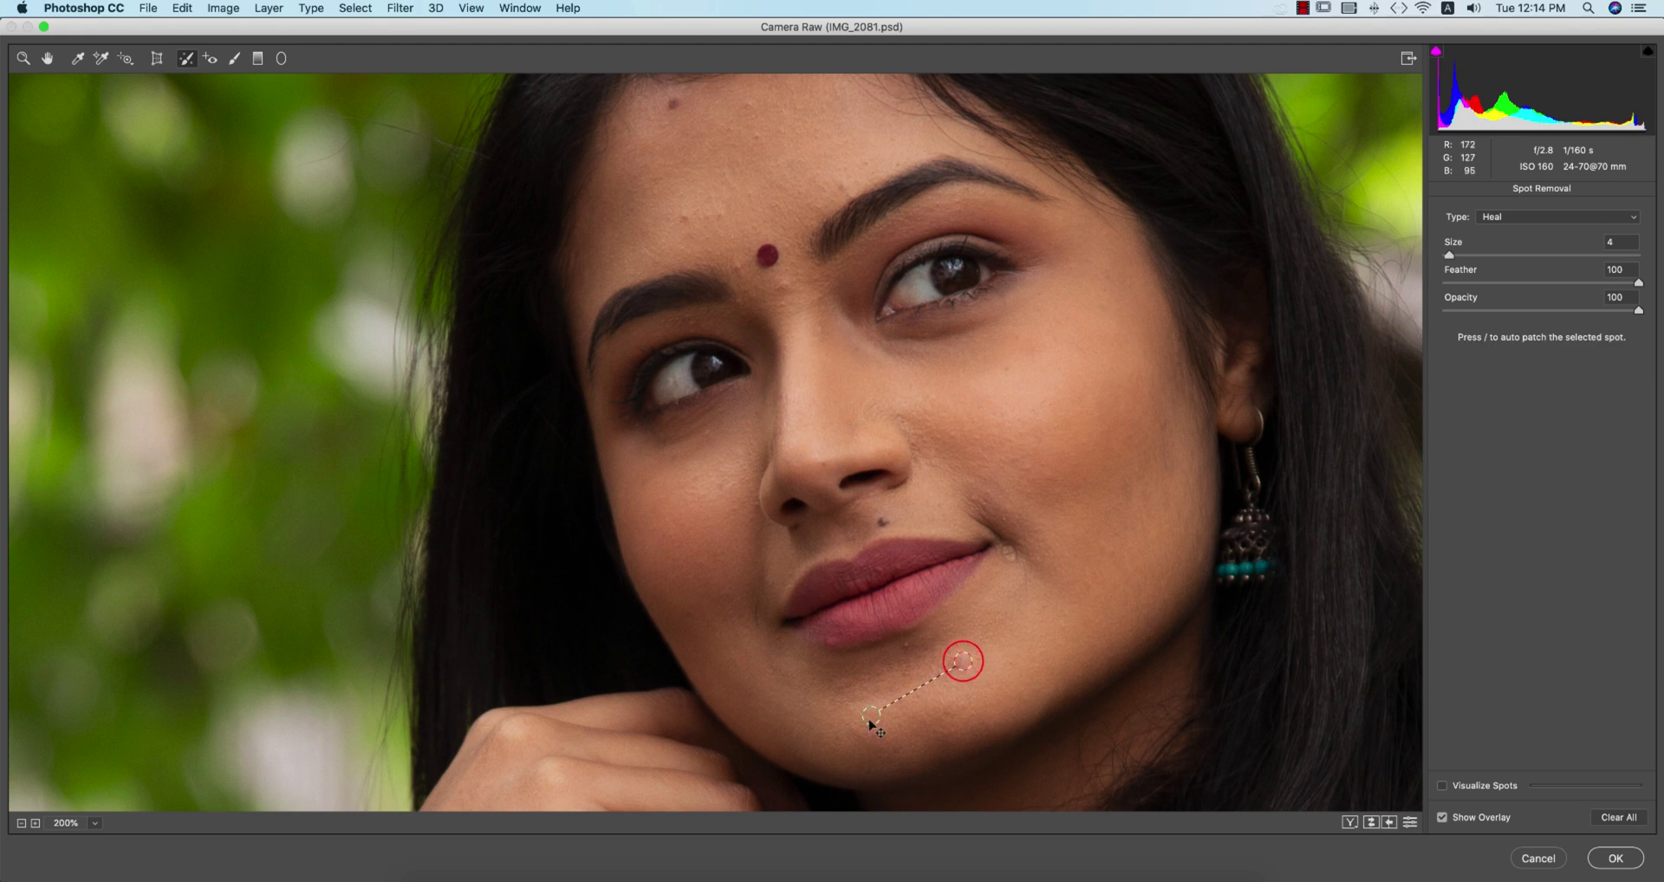
pyautogui.press('/')
# Set the brush size to 6 and heal the mark beside the mouth corner with cheek skin as its source, including the chin spot
pyautogui.press(']')
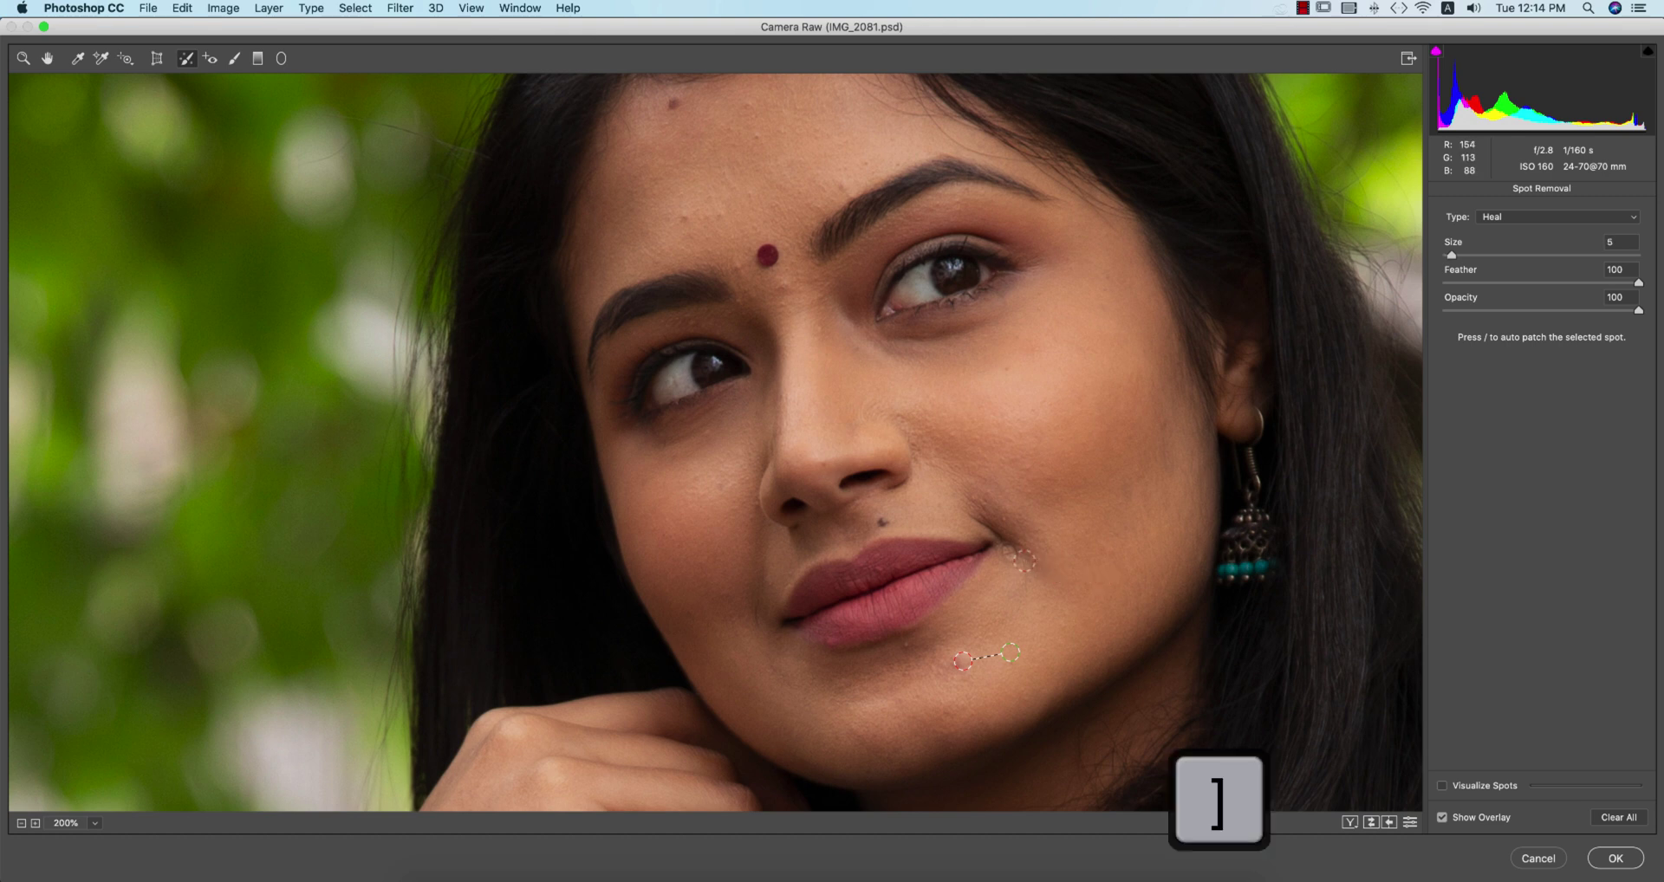
pyautogui.press(']')
pyautogui.click(1012, 553)
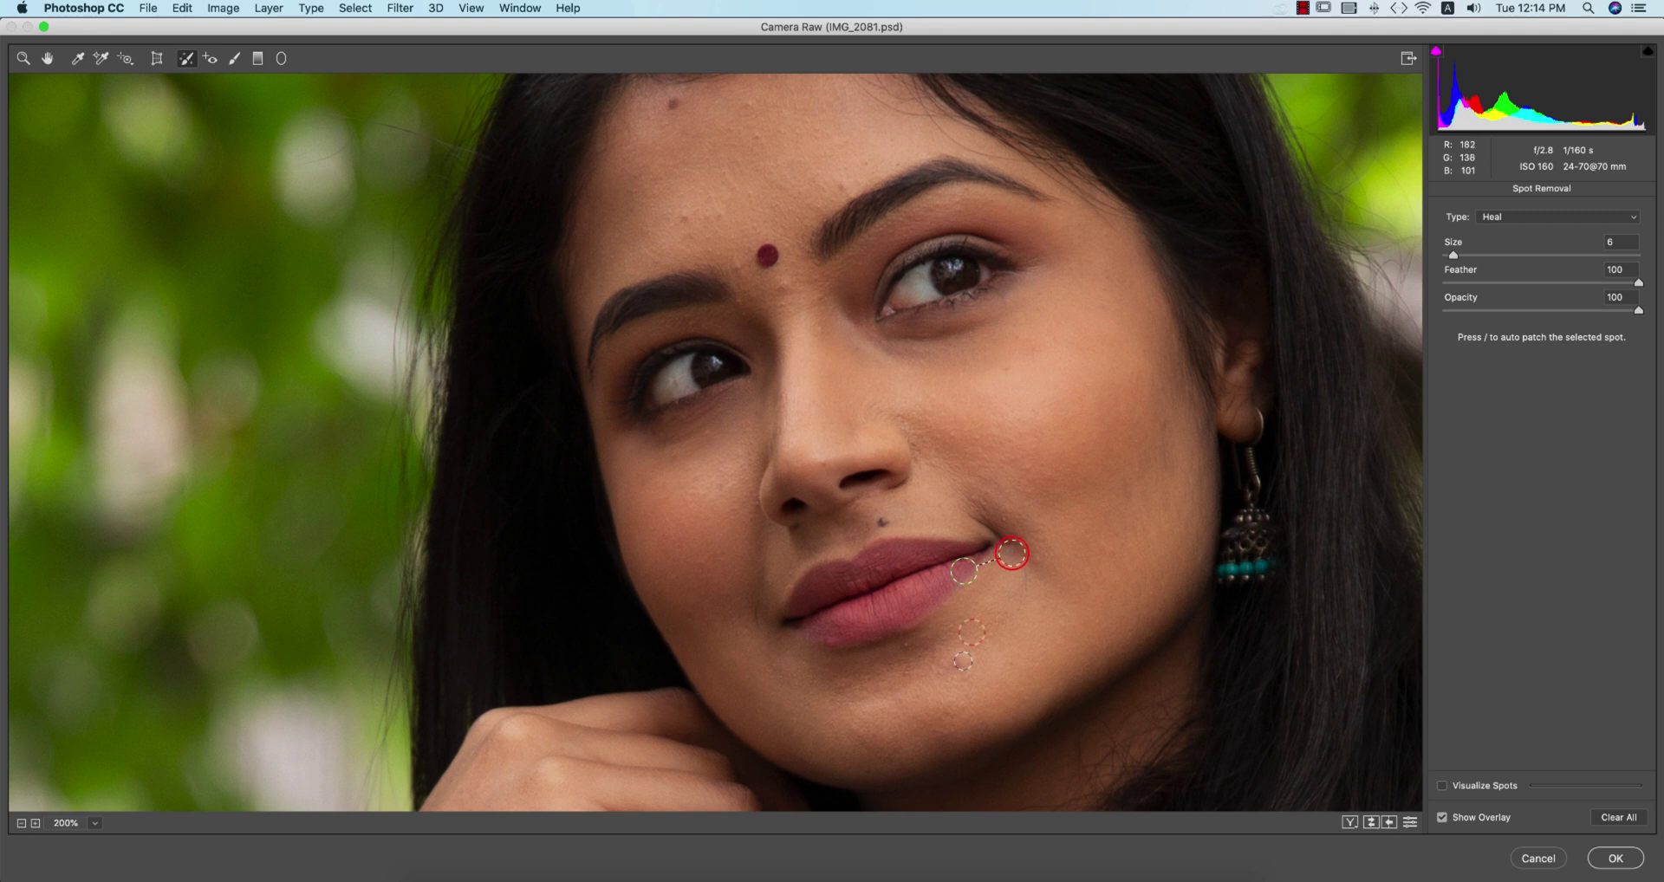
pyautogui.moveTo(965, 580); pyautogui.dragTo(1062, 565)
pyautogui.click(962, 661)
# Heal the blemishes between the eyebrows and across the forehead, leaving the bindi untouched
pyautogui.click(786, 289)
pyautogui.scroll(5, 780, 314)
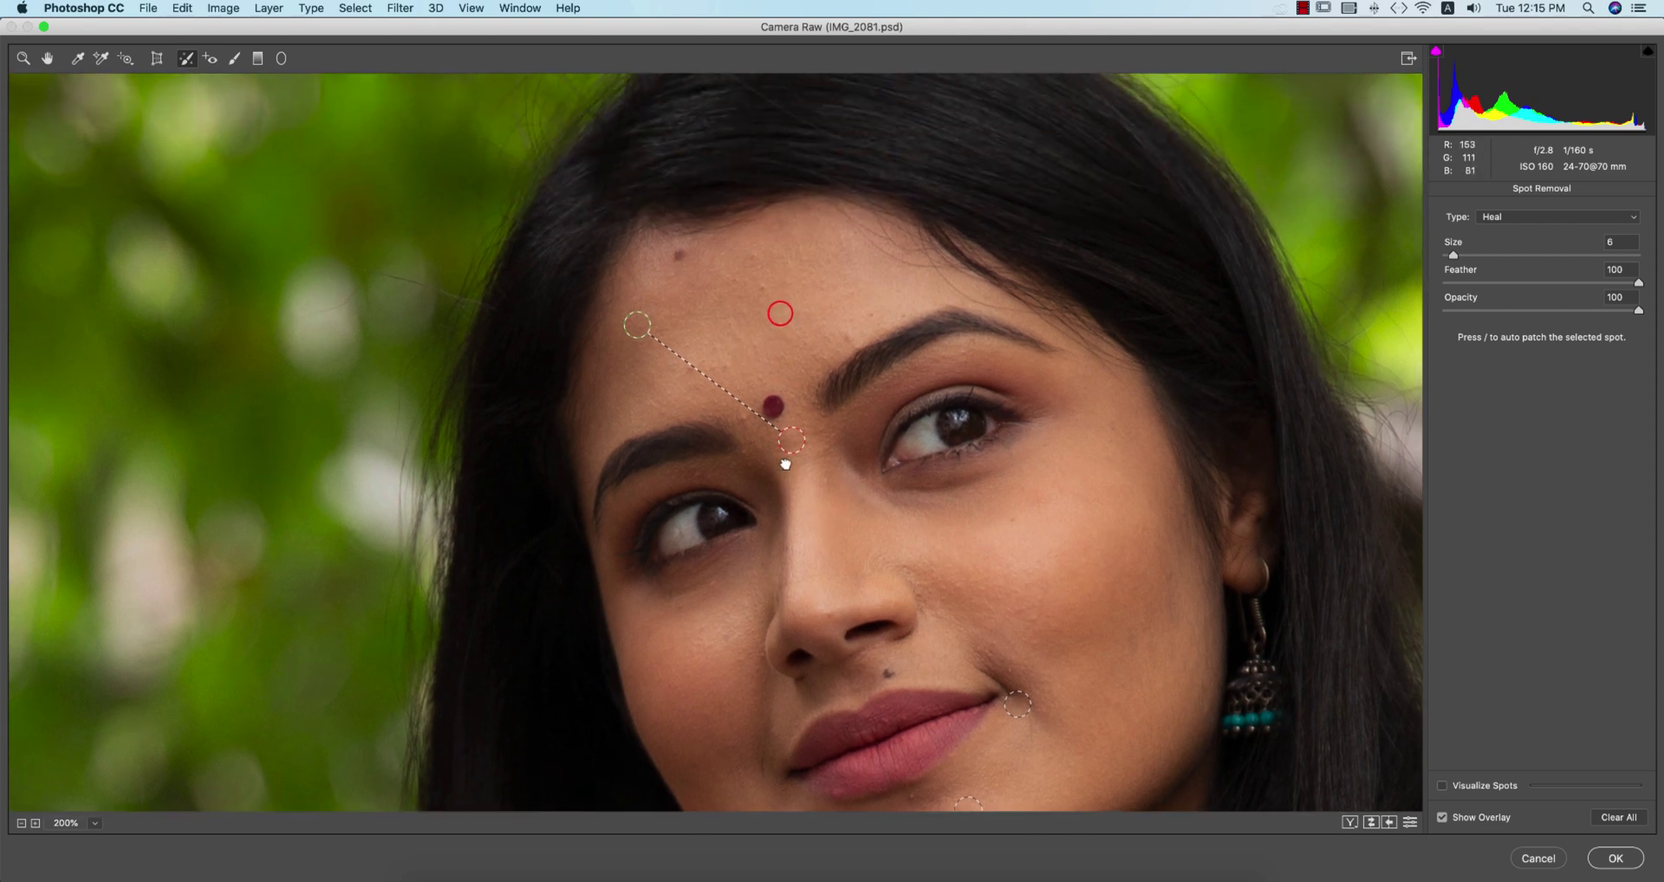
pyautogui.click(678, 254)
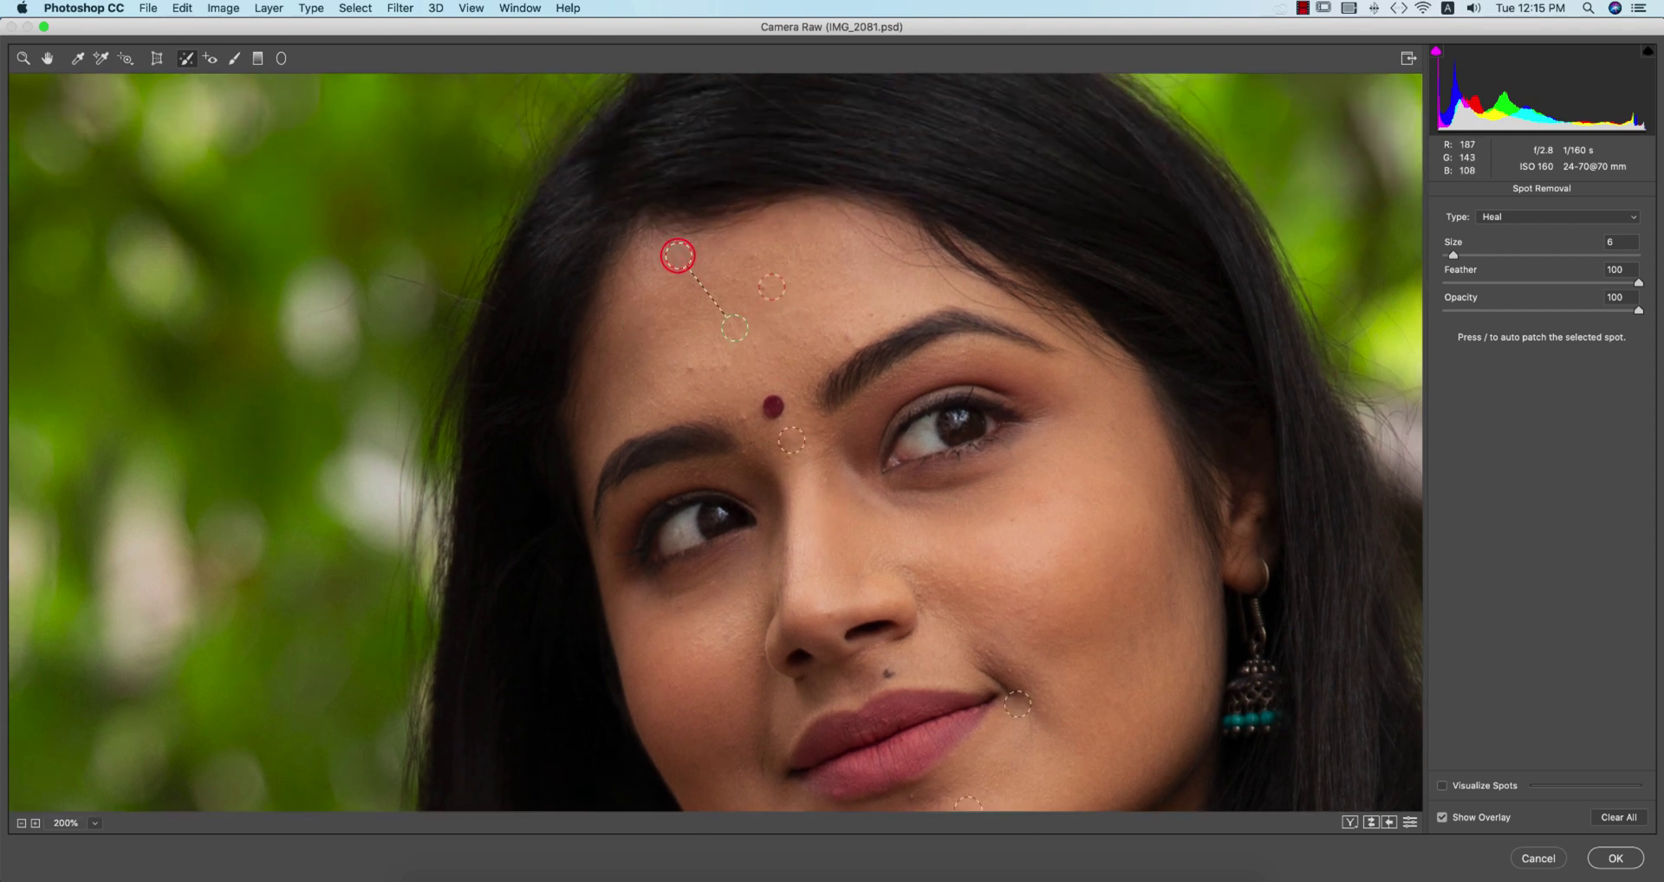
pyautogui.click(756, 260)
pyautogui.moveTo(713, 359); pyautogui.dragTo(692, 367)
pyautogui.click(742, 417)
# Heal the small marks on the nose, along the lower lip and on the cheek below the eye
pyautogui.click(834, 607)
pyautogui.scroll(-5, 980, 556)
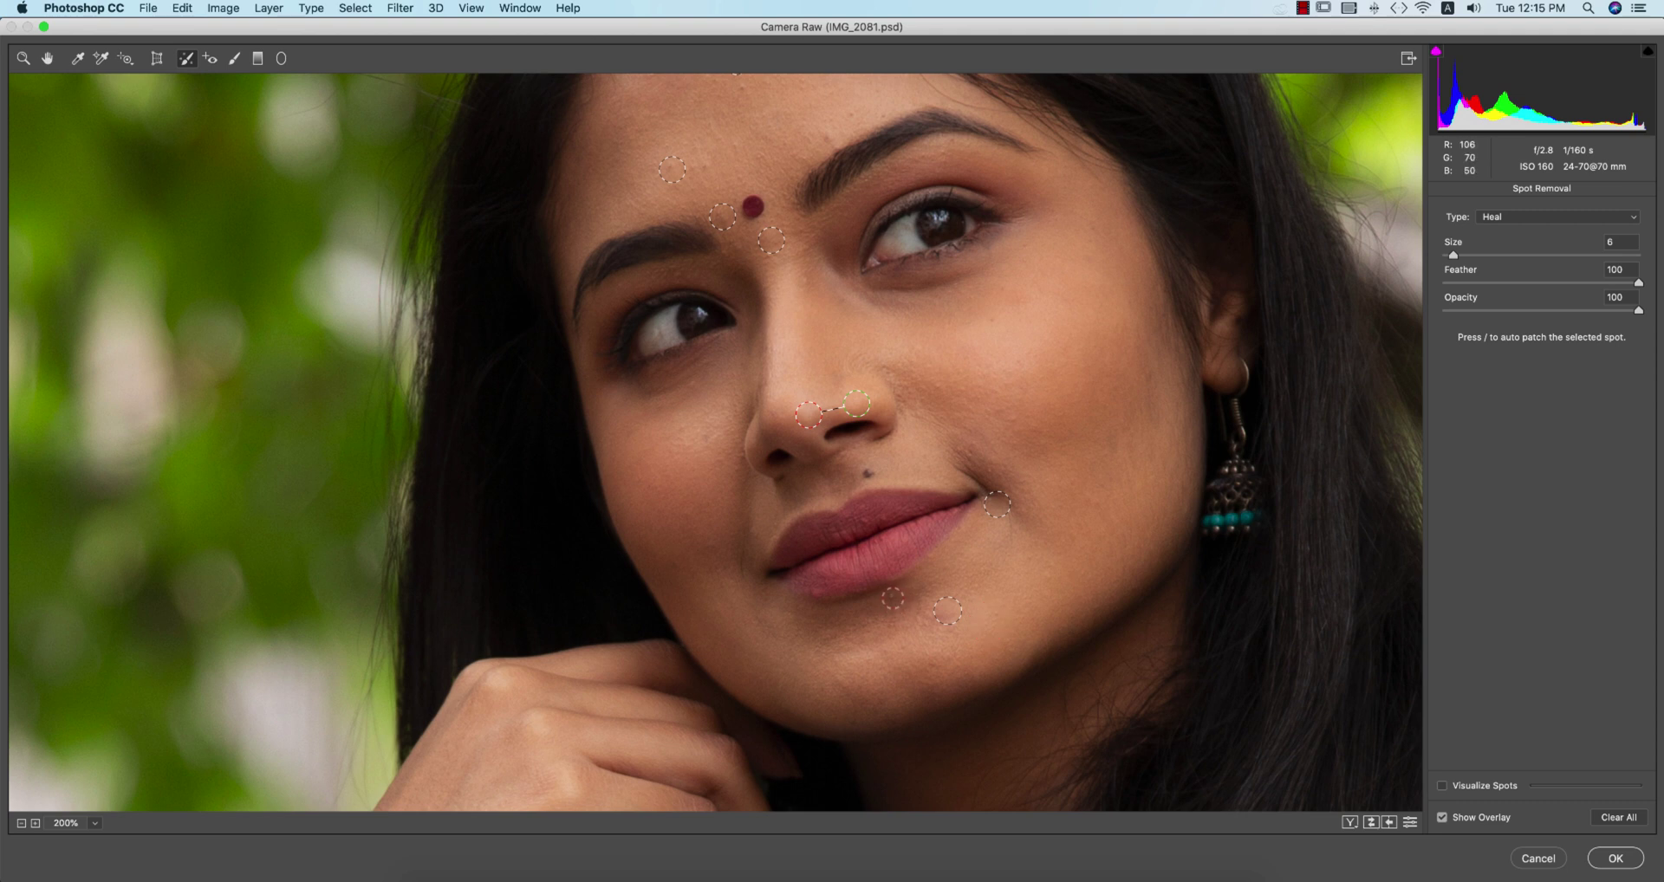
pyautogui.click(891, 596)
pyautogui.click(818, 592)
pyautogui.moveTo(834, 577); pyautogui.dragTo(836, 590)
pyautogui.click(990, 318)
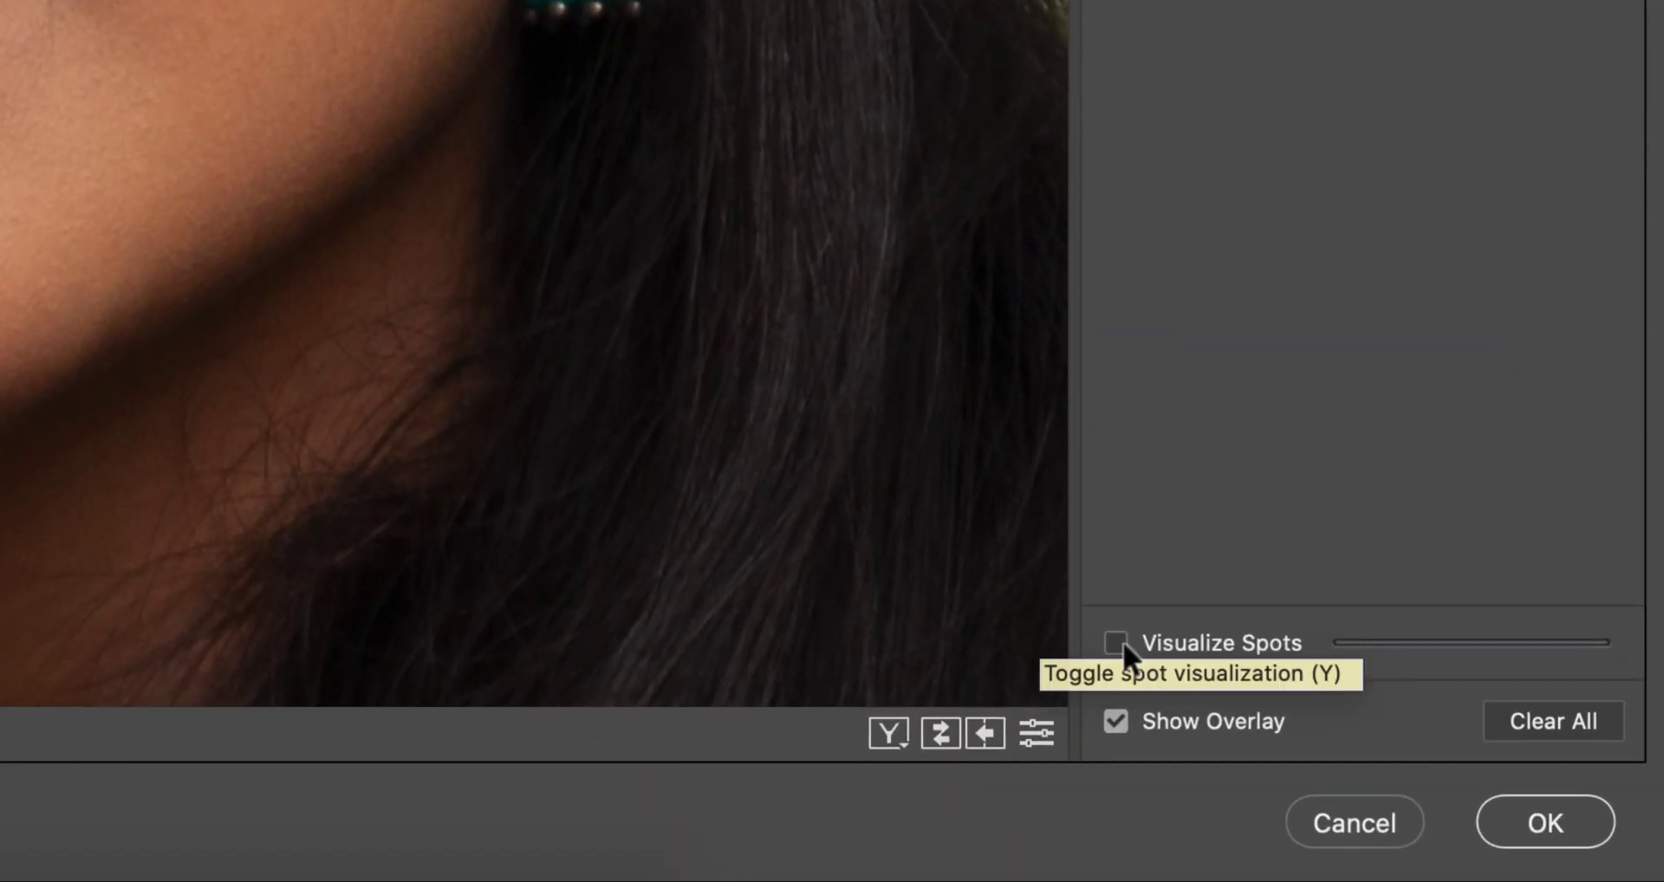
# Turn on Visualize Spots and heal the small spots on both cheeks with brush size 3
pyautogui.click(1122, 641)
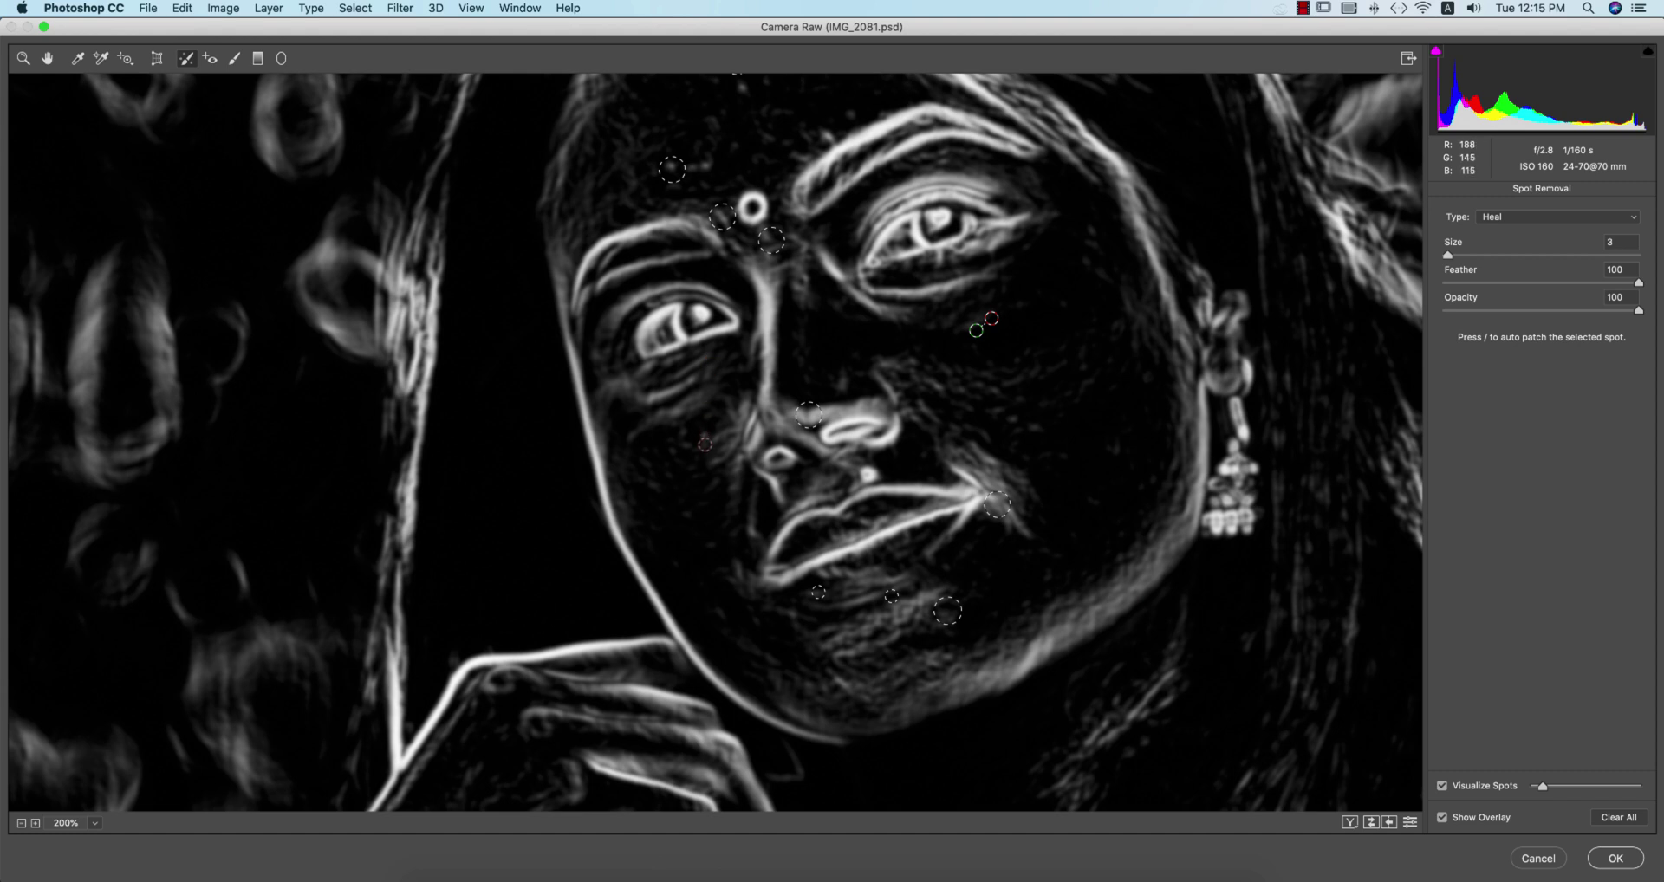
pyautogui.click(705, 435)
pyautogui.click(650, 486)
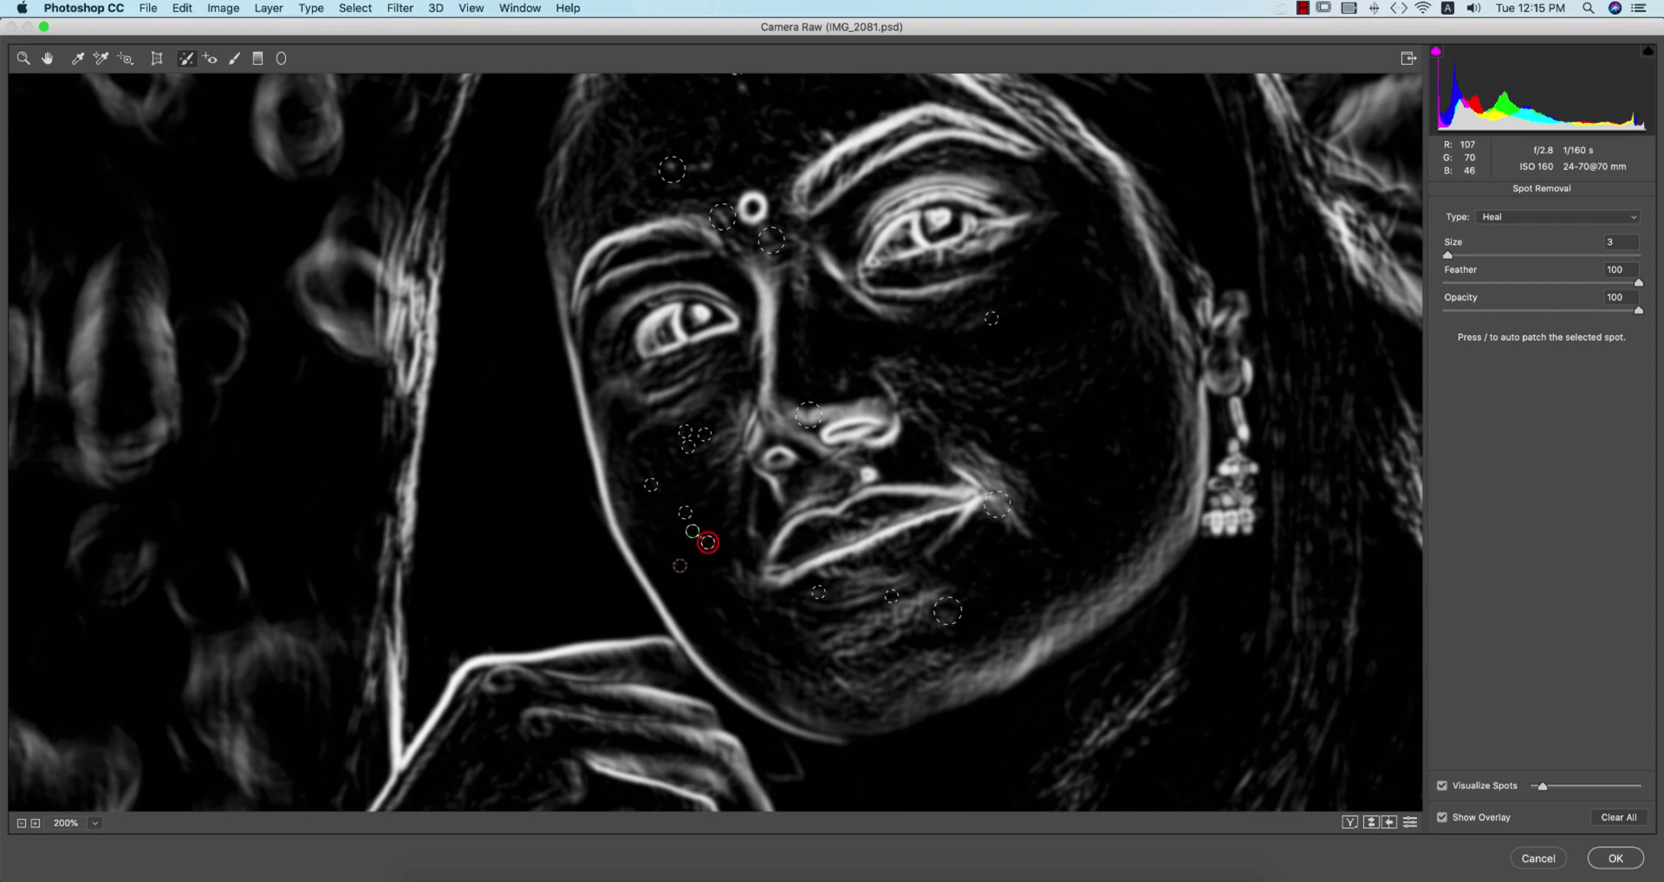
pyautogui.click(721, 613)
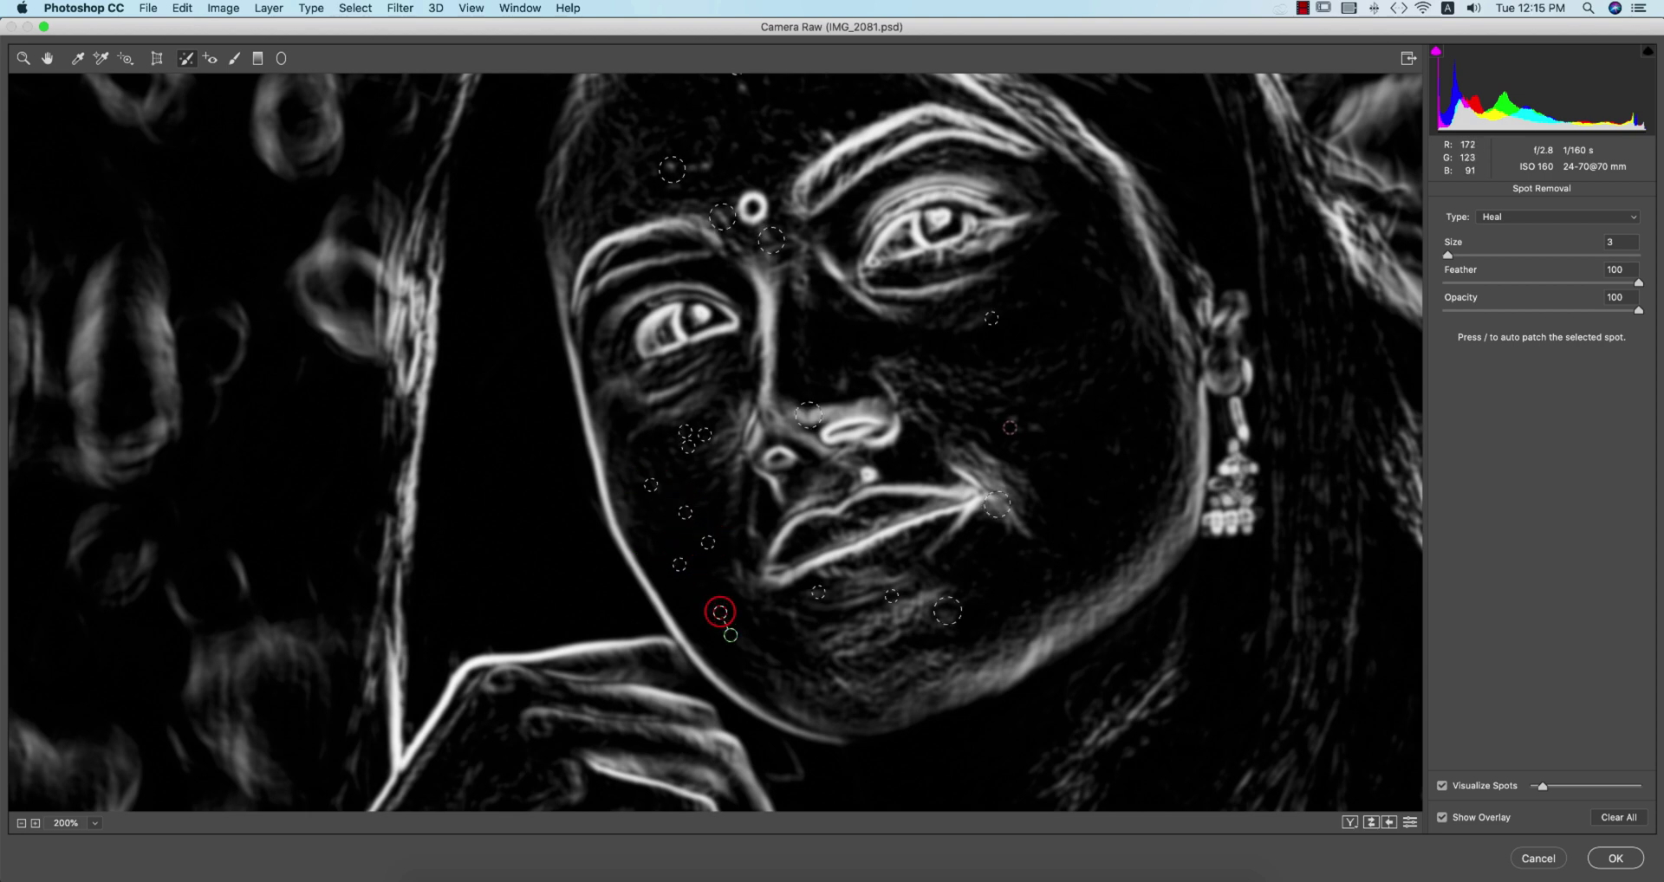
pyautogui.click(1012, 419)
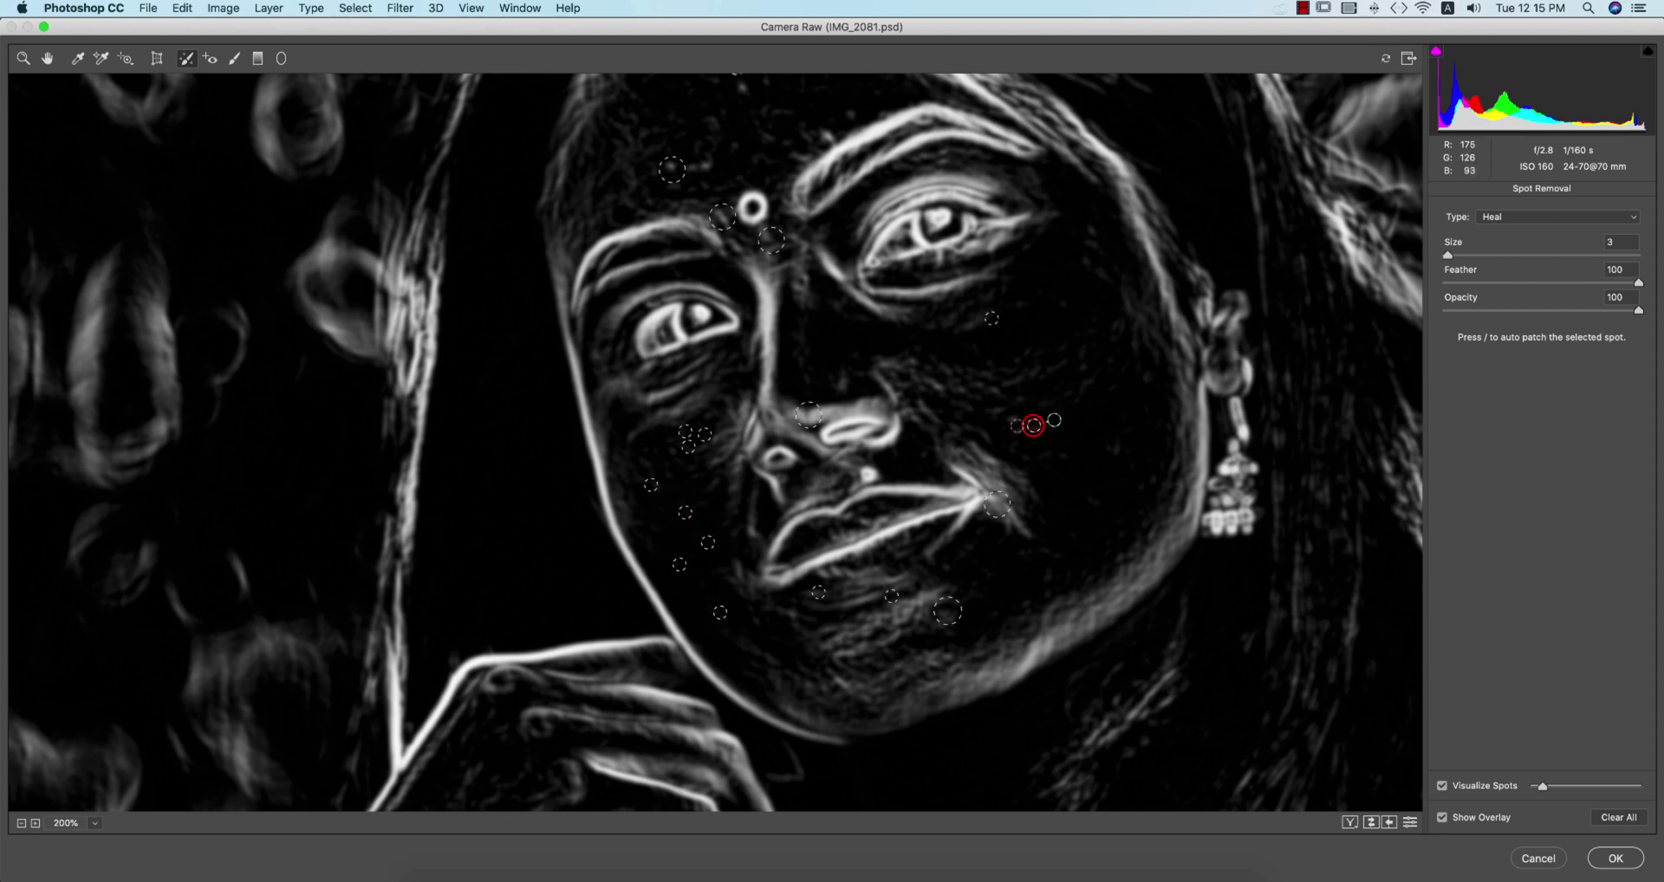
# Heal the mark just above the mouth corner using the spot visualization, and turn Visualize Spots off
pyautogui.click(1443, 787)
pyautogui.click(1443, 787)
pyautogui.click(991, 472)
pyautogui.click(1442, 787)
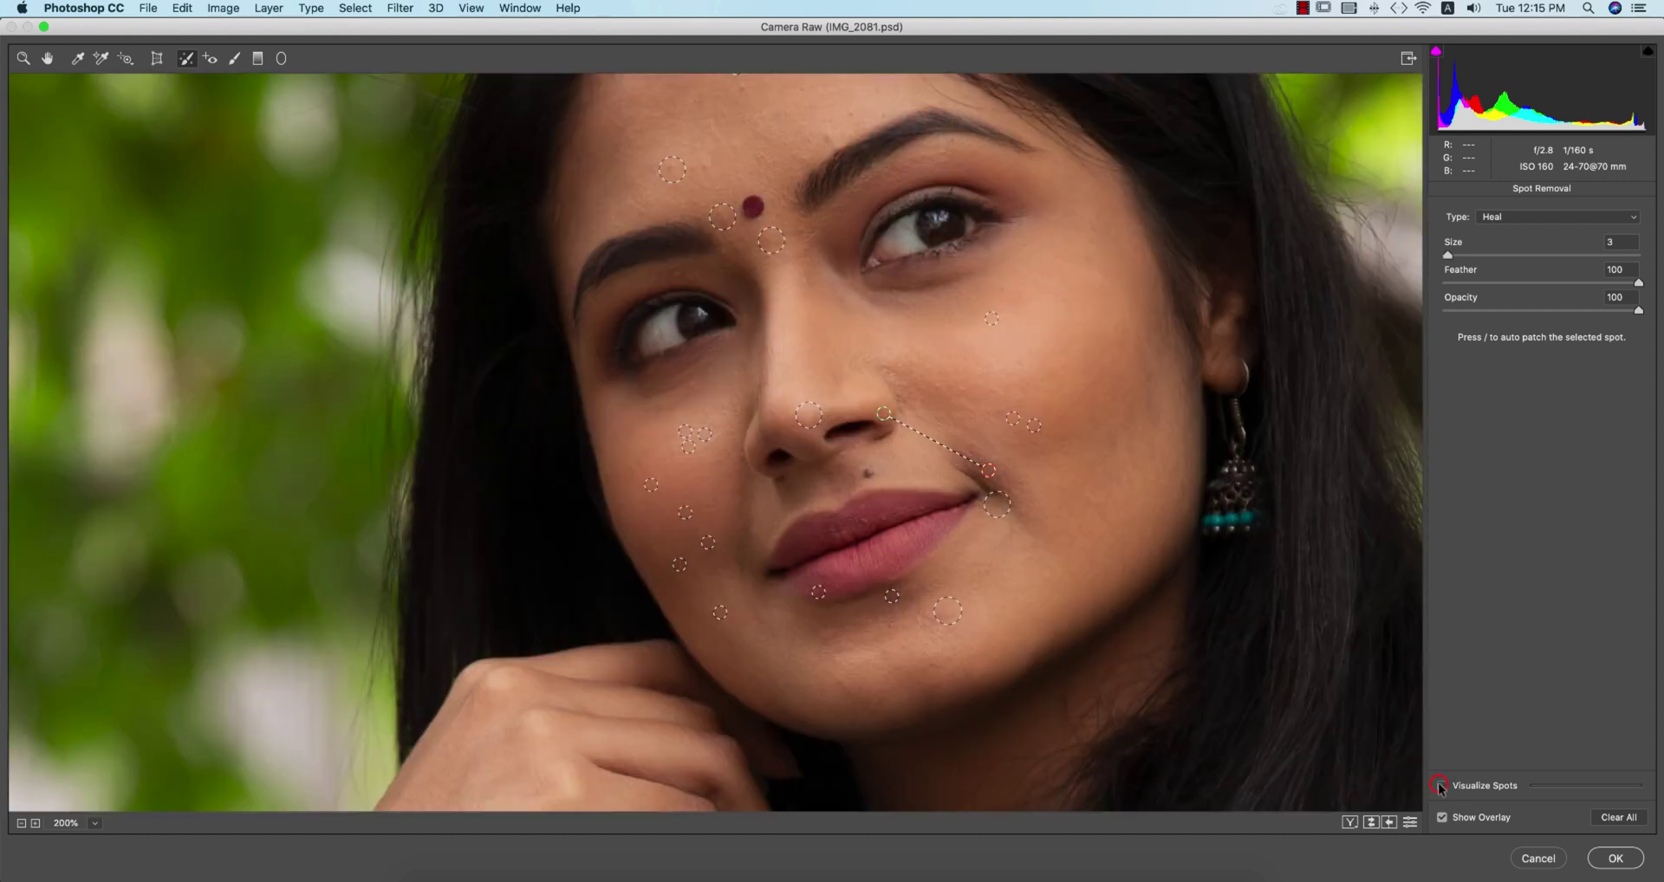
# Turn Visualize Spots back on and heal the marks above the eyebrow, using clean forehead skin above them as the source
pyautogui.scroll(5, 715, 442)
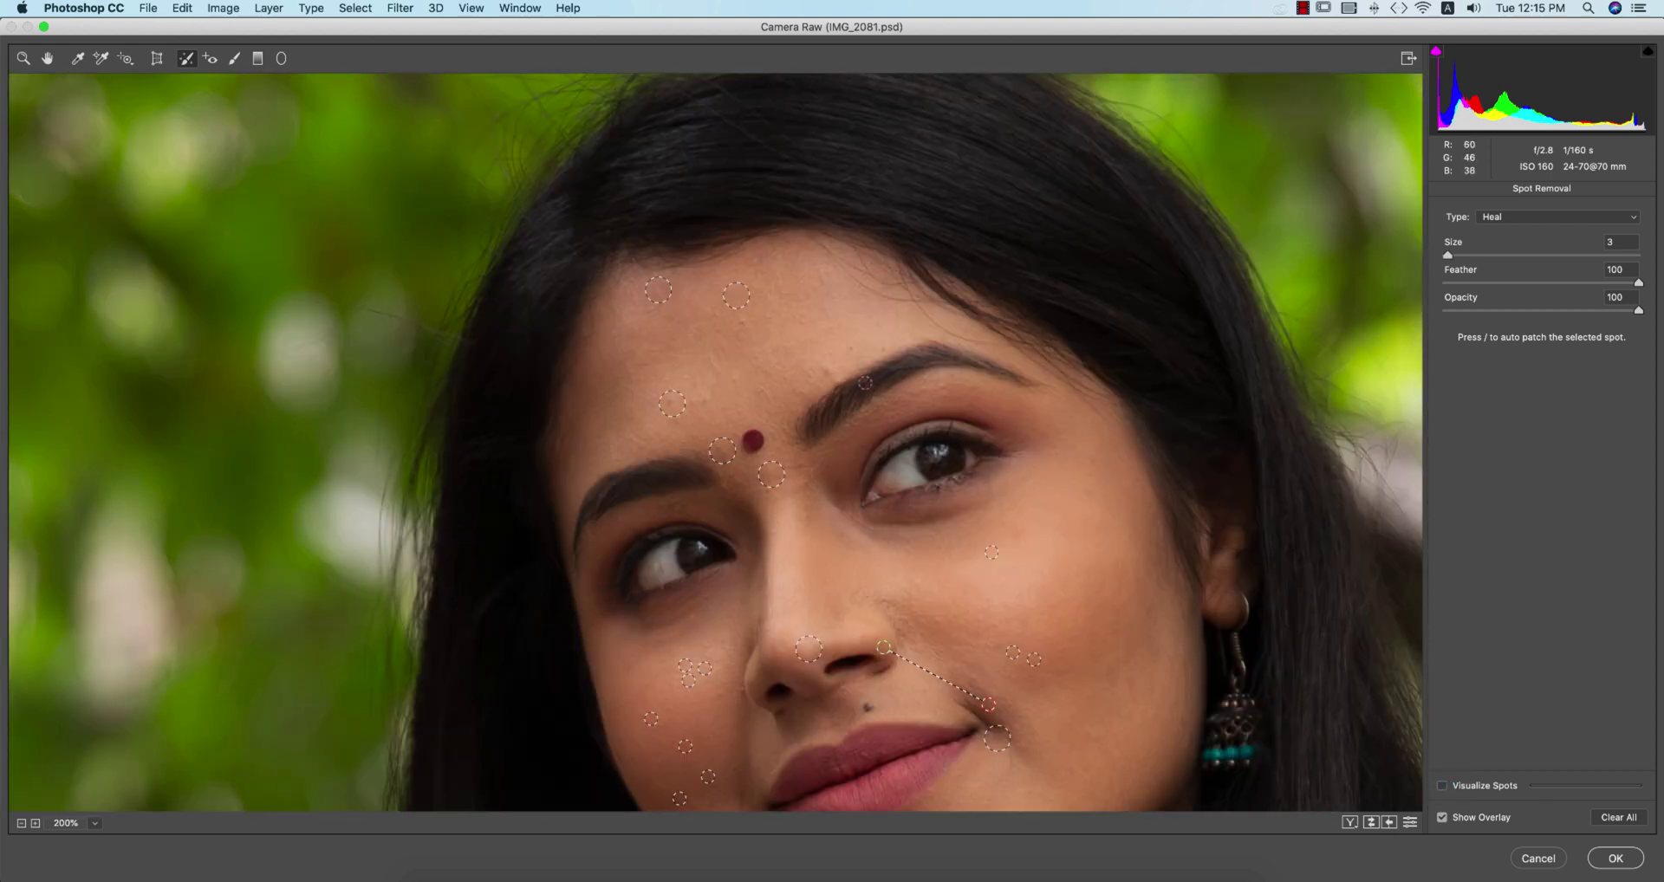
pyautogui.click(1442, 786)
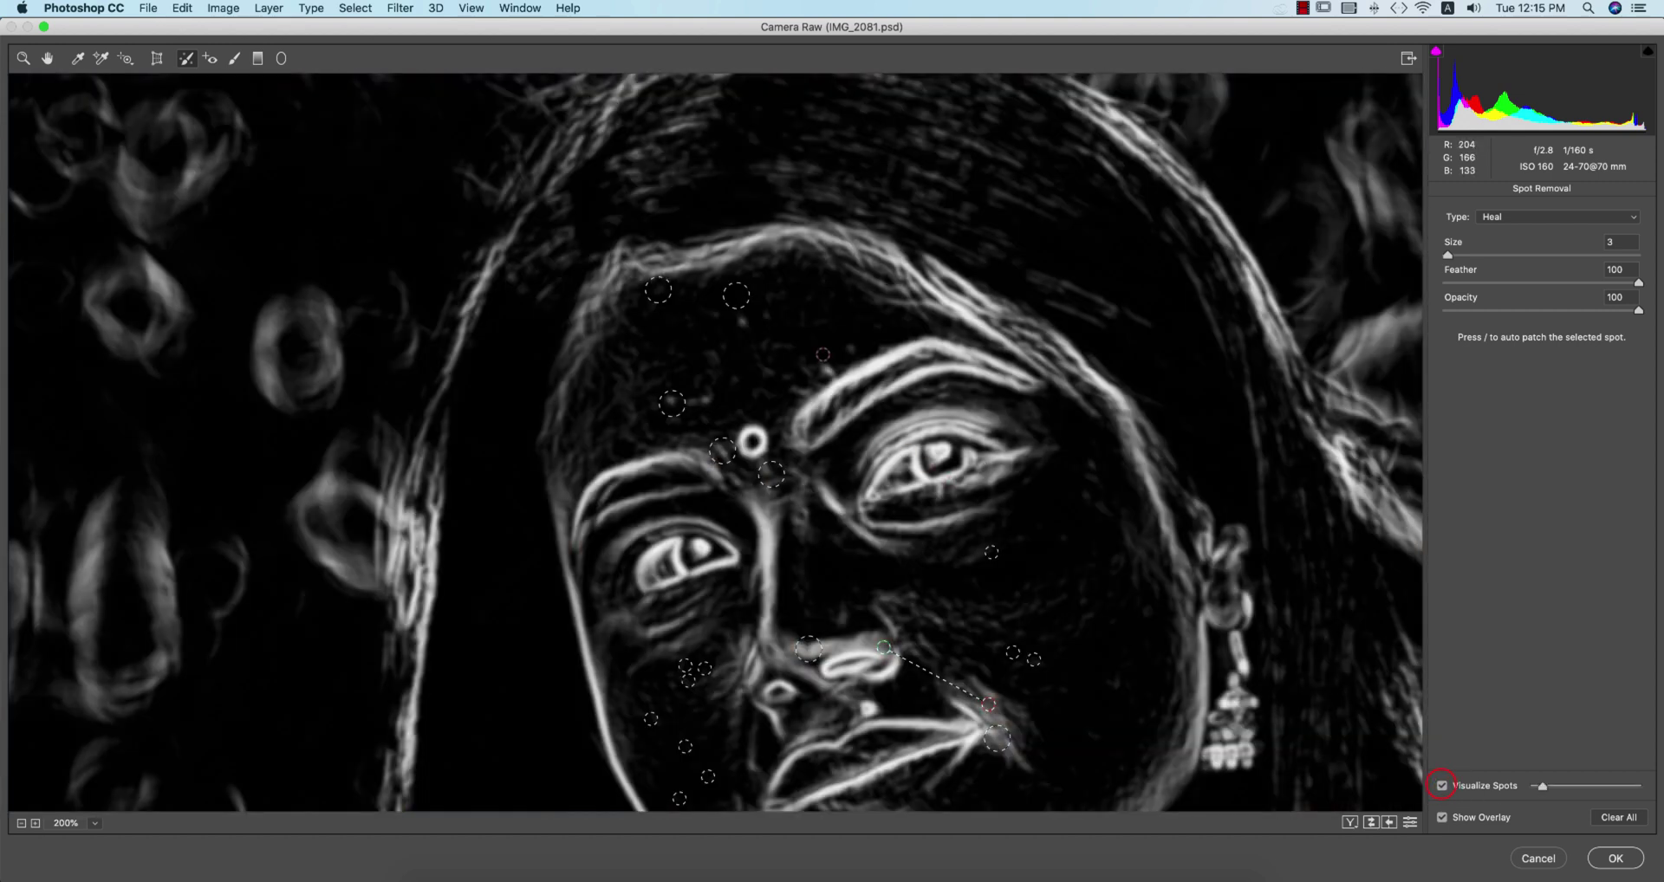
pyautogui.click(827, 370)
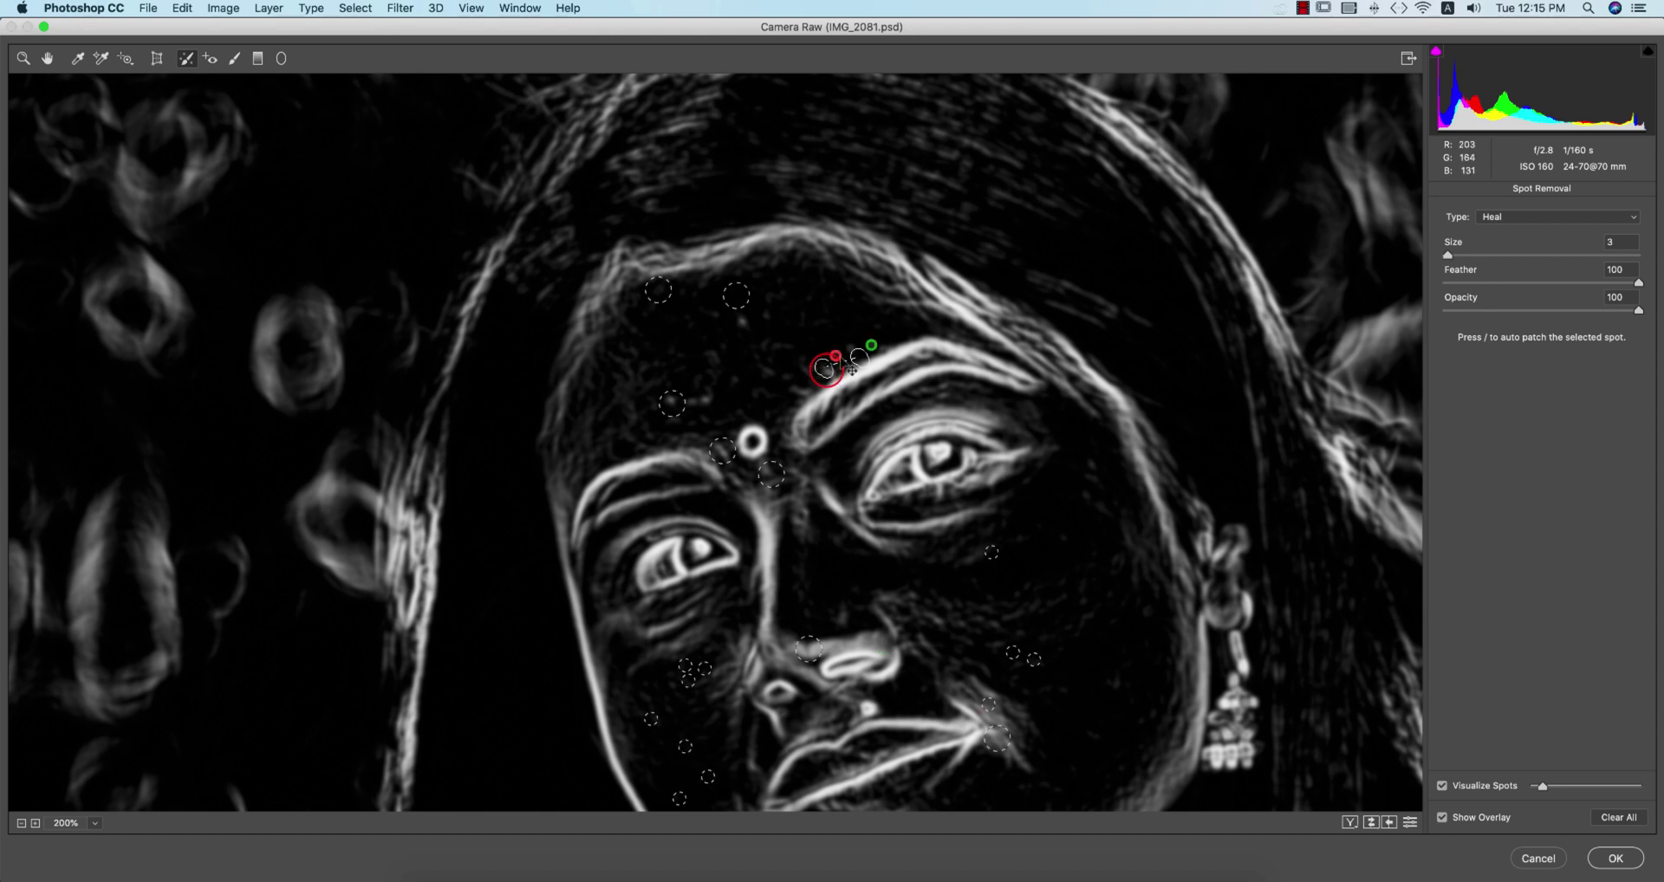
pyautogui.moveTo(860, 356); pyautogui.dragTo(829, 332)
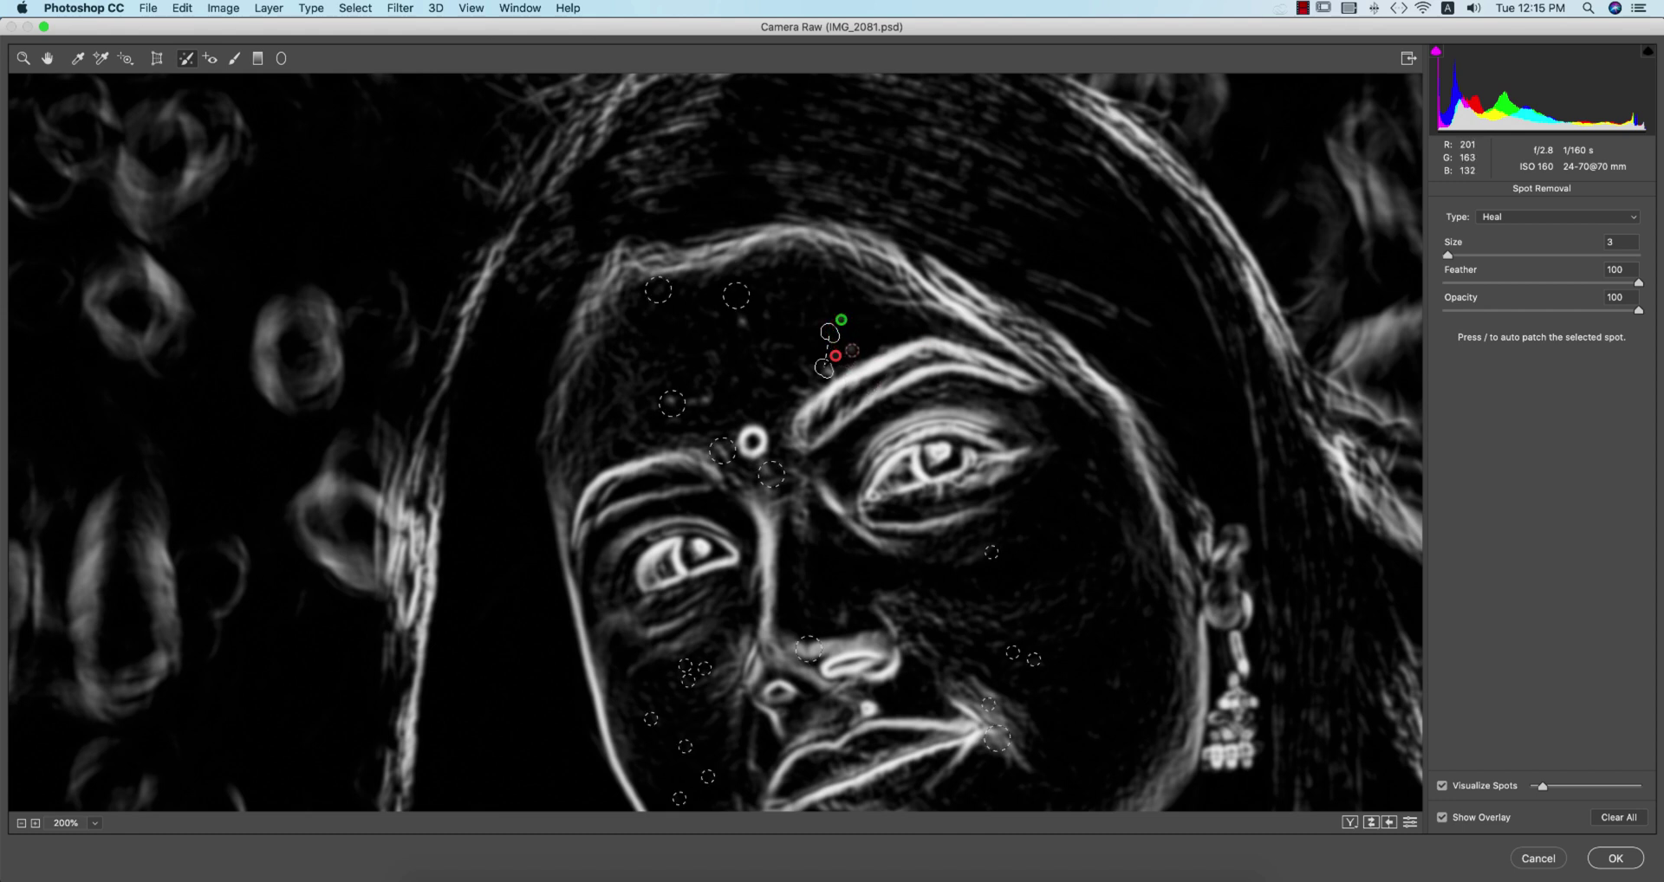
pyautogui.press('Delete')
# Heal the remaining small spots in the middle of the forehead and turn off Visualize Spots
pyautogui.click(742, 320)
pyautogui.click(733, 378)
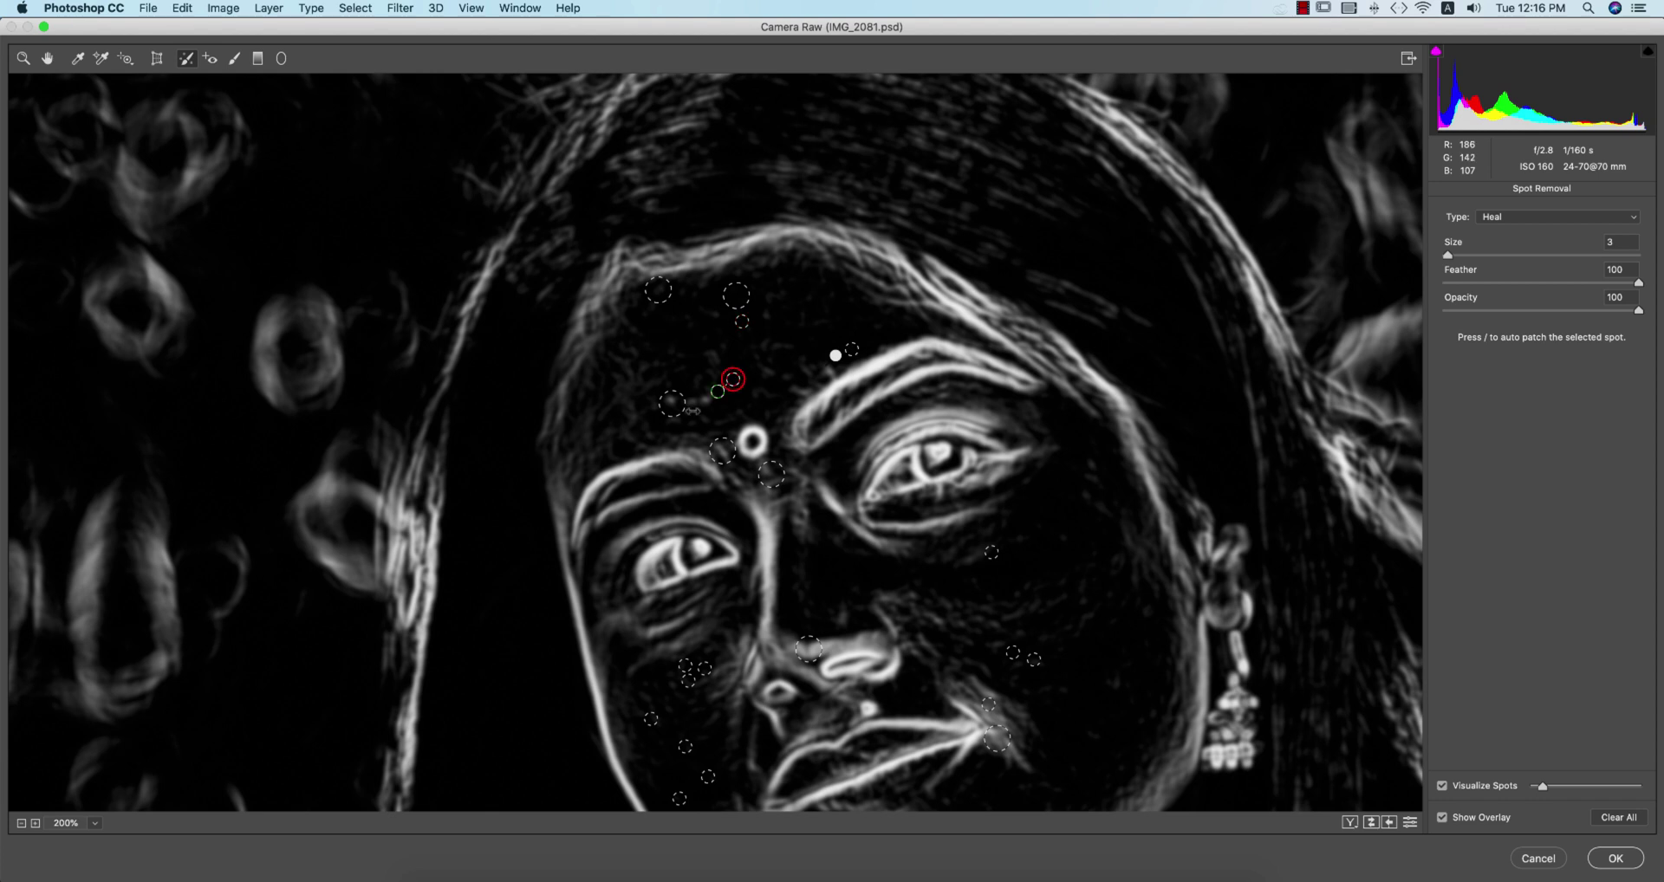
pyautogui.click(673, 403)
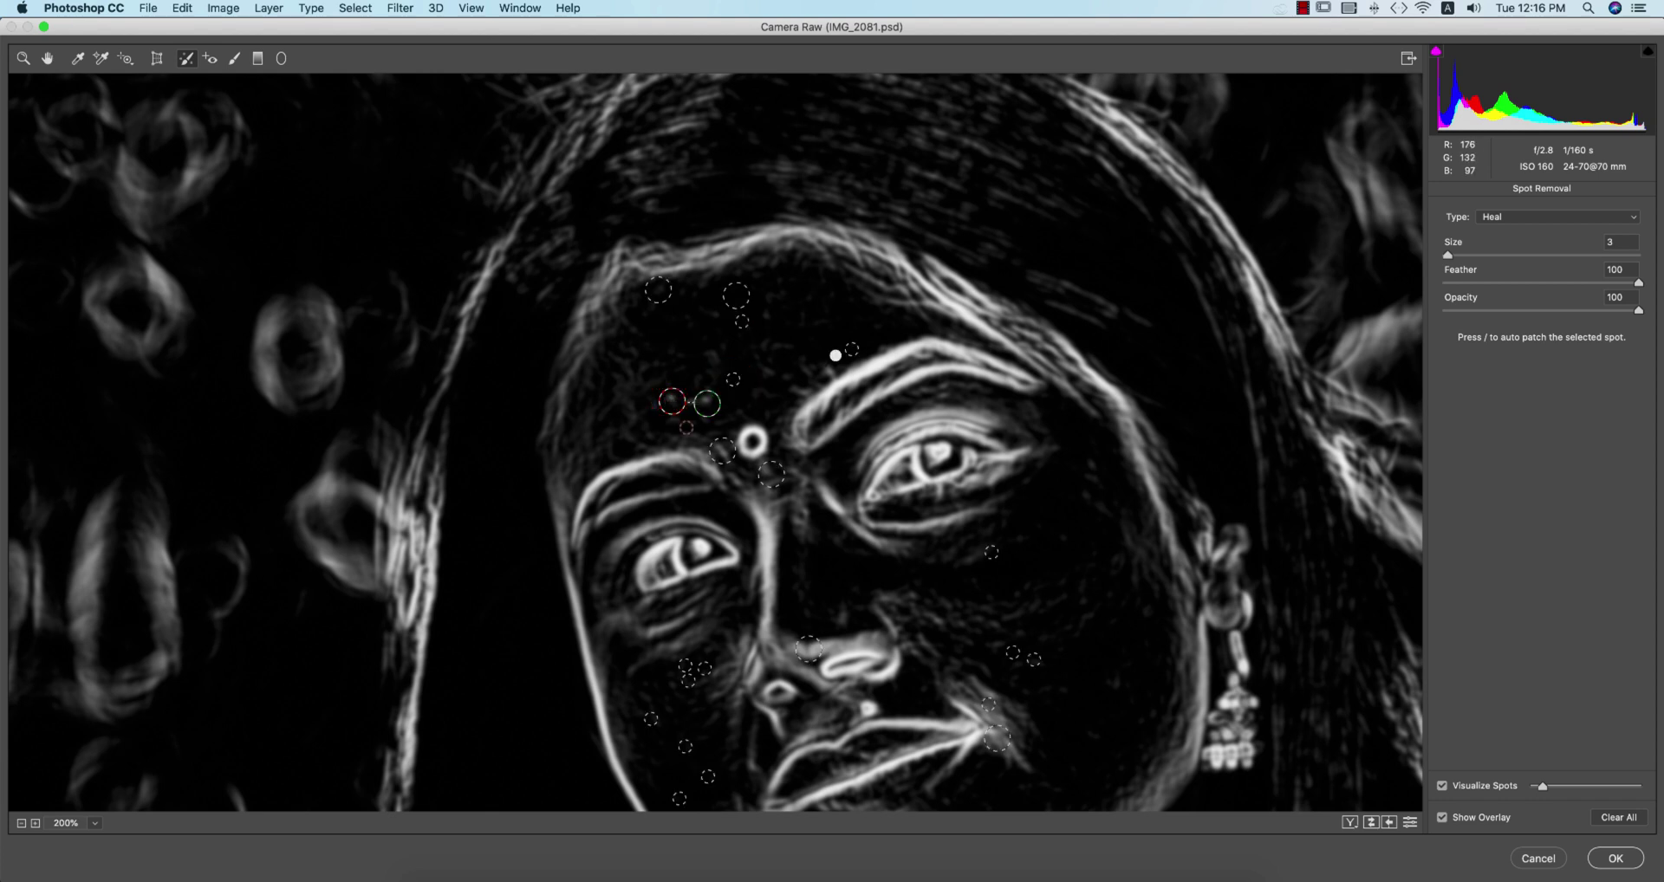
pyautogui.click(1442, 785)
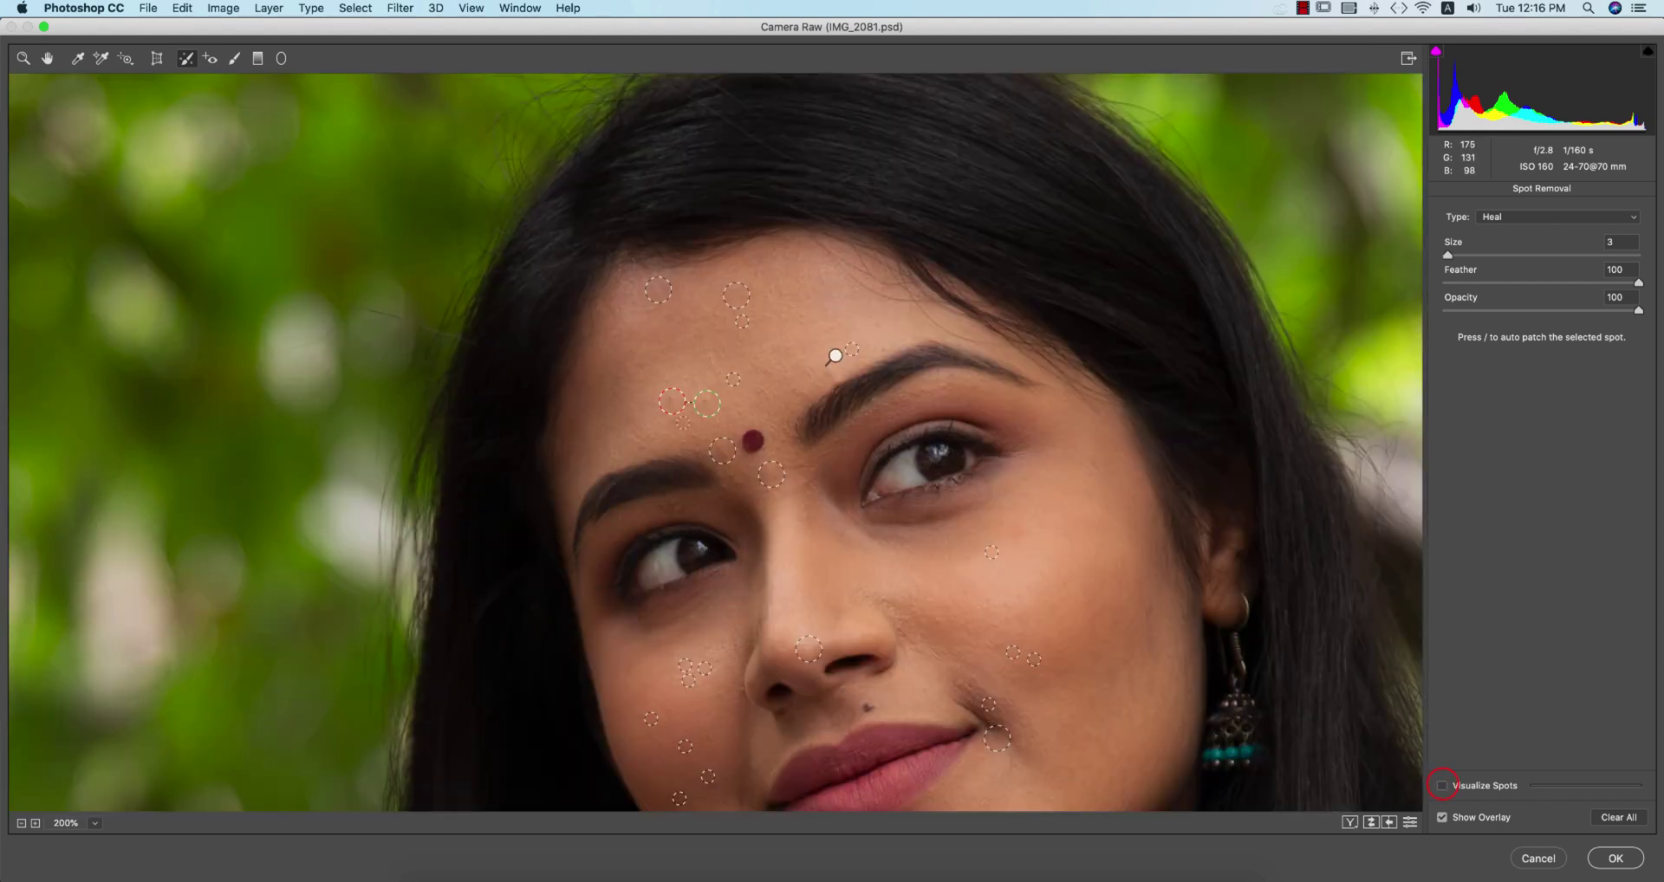
# Reposition the healing spot above the eyebrow near the bindi, and heal the marks on the nose bridge and beside that spot
pyautogui.moveTo(676, 400); pyautogui.dragTo(645, 424)
pyautogui.moveTo(670, 403); pyautogui.dragTo(664, 359)
pyautogui.click(805, 514)
pyautogui.click(698, 401)
pyautogui.scroll(-5, 698, 401)
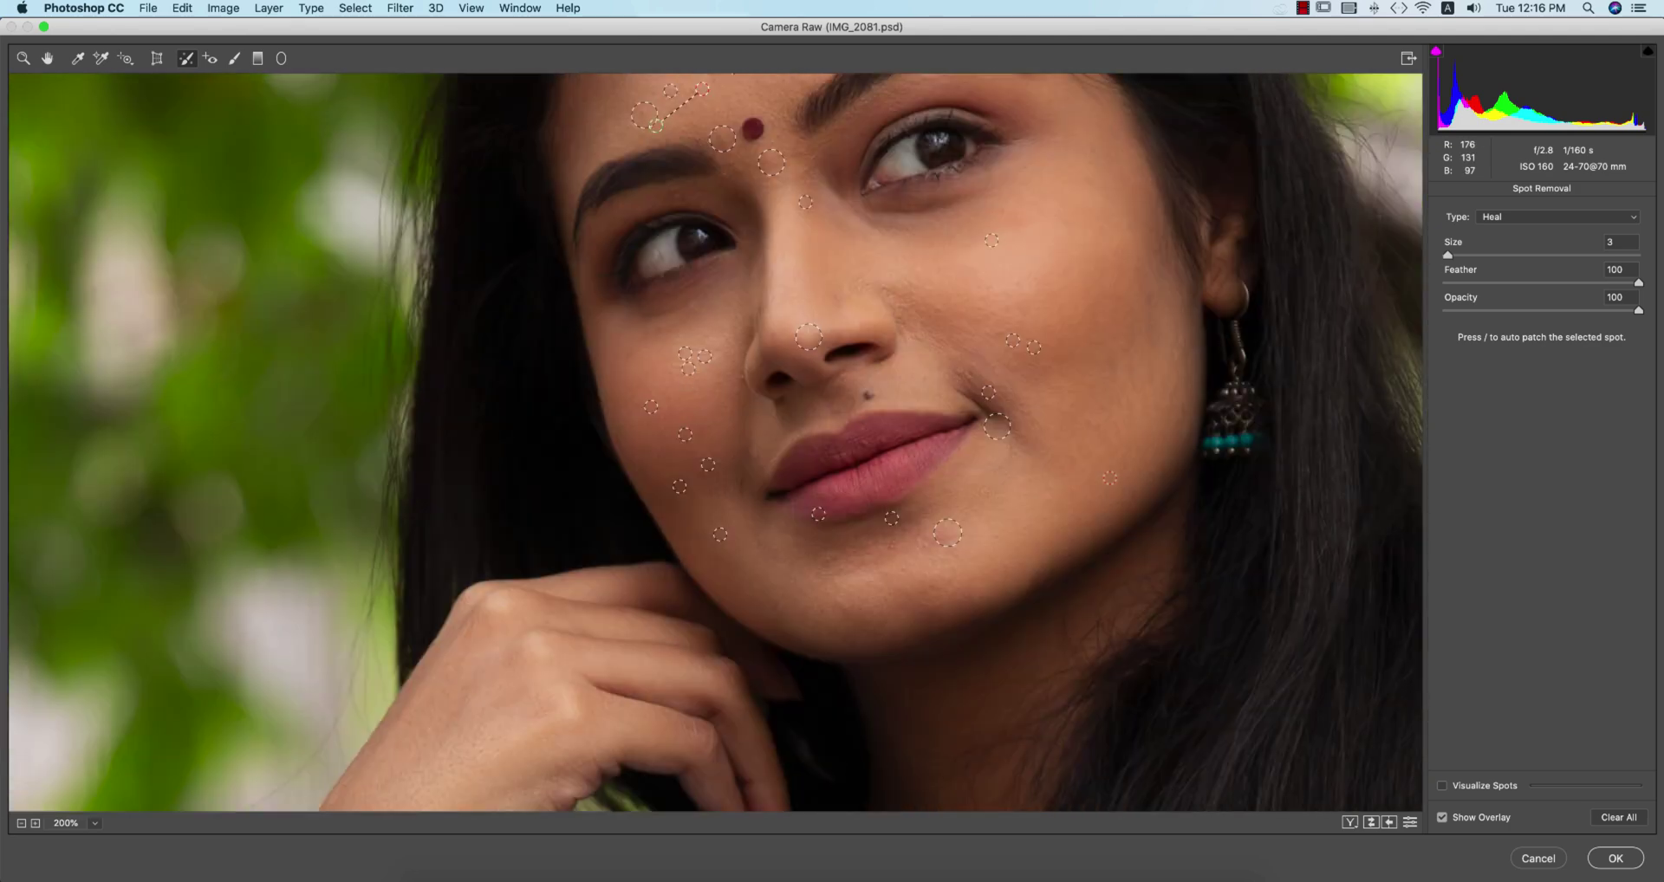
pyautogui.scroll(-10, 1109, 478)
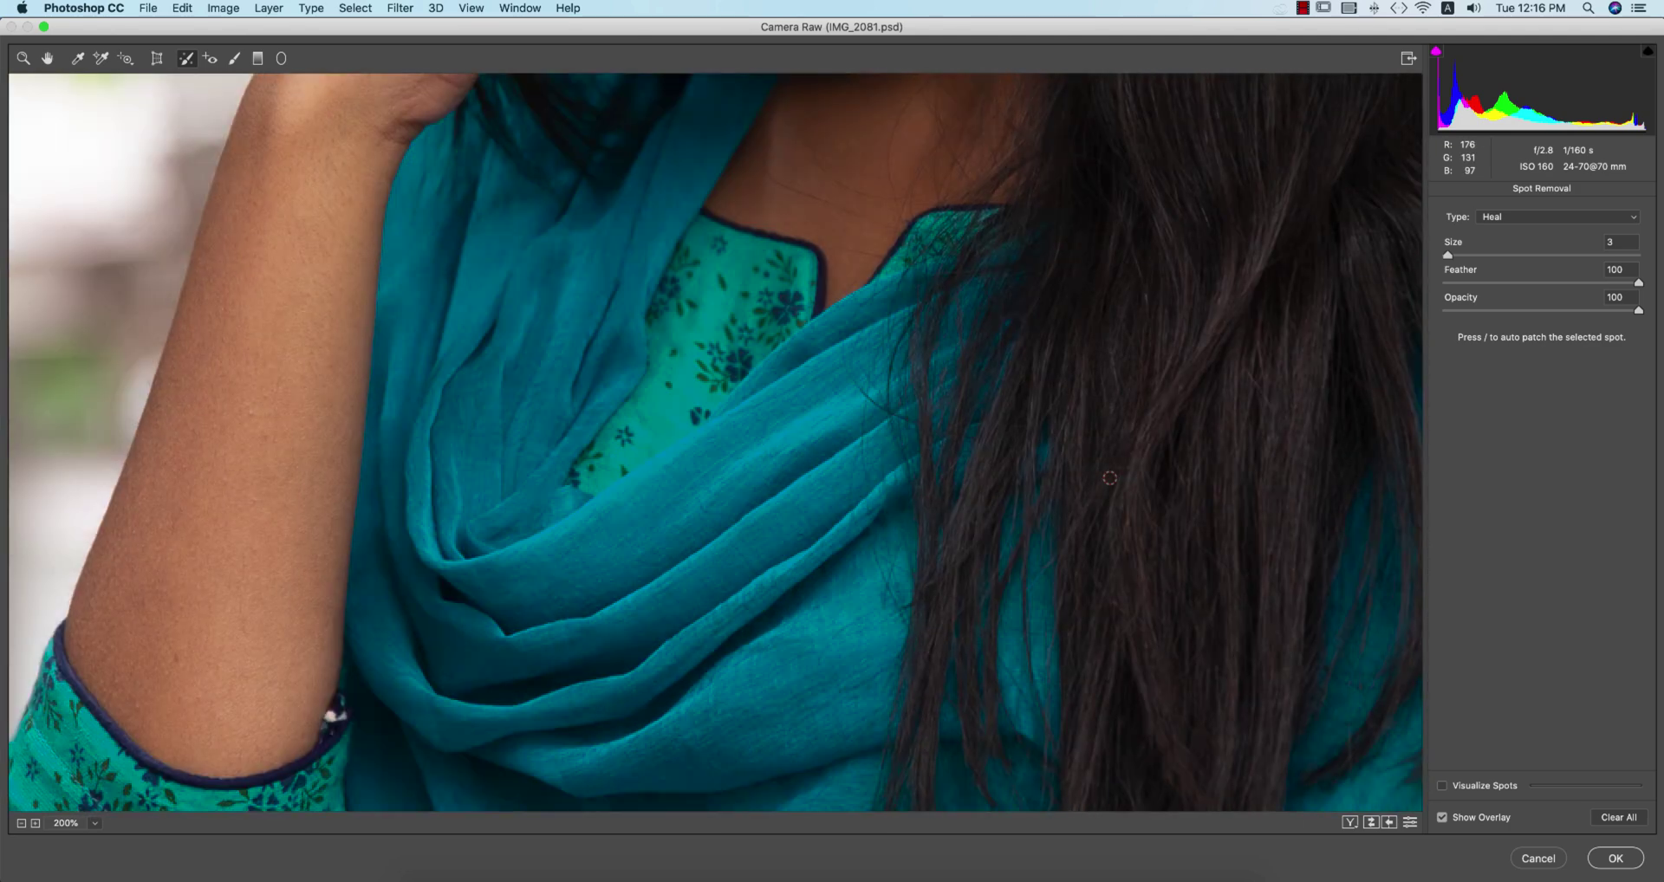
# Heal the mark on the forearm near the sleeve cuff, and hide the spot overlay to inspect the retouched face
pyautogui.click(138, 707)
pyautogui.press('super+minus')
pyautogui.press('super+minus')
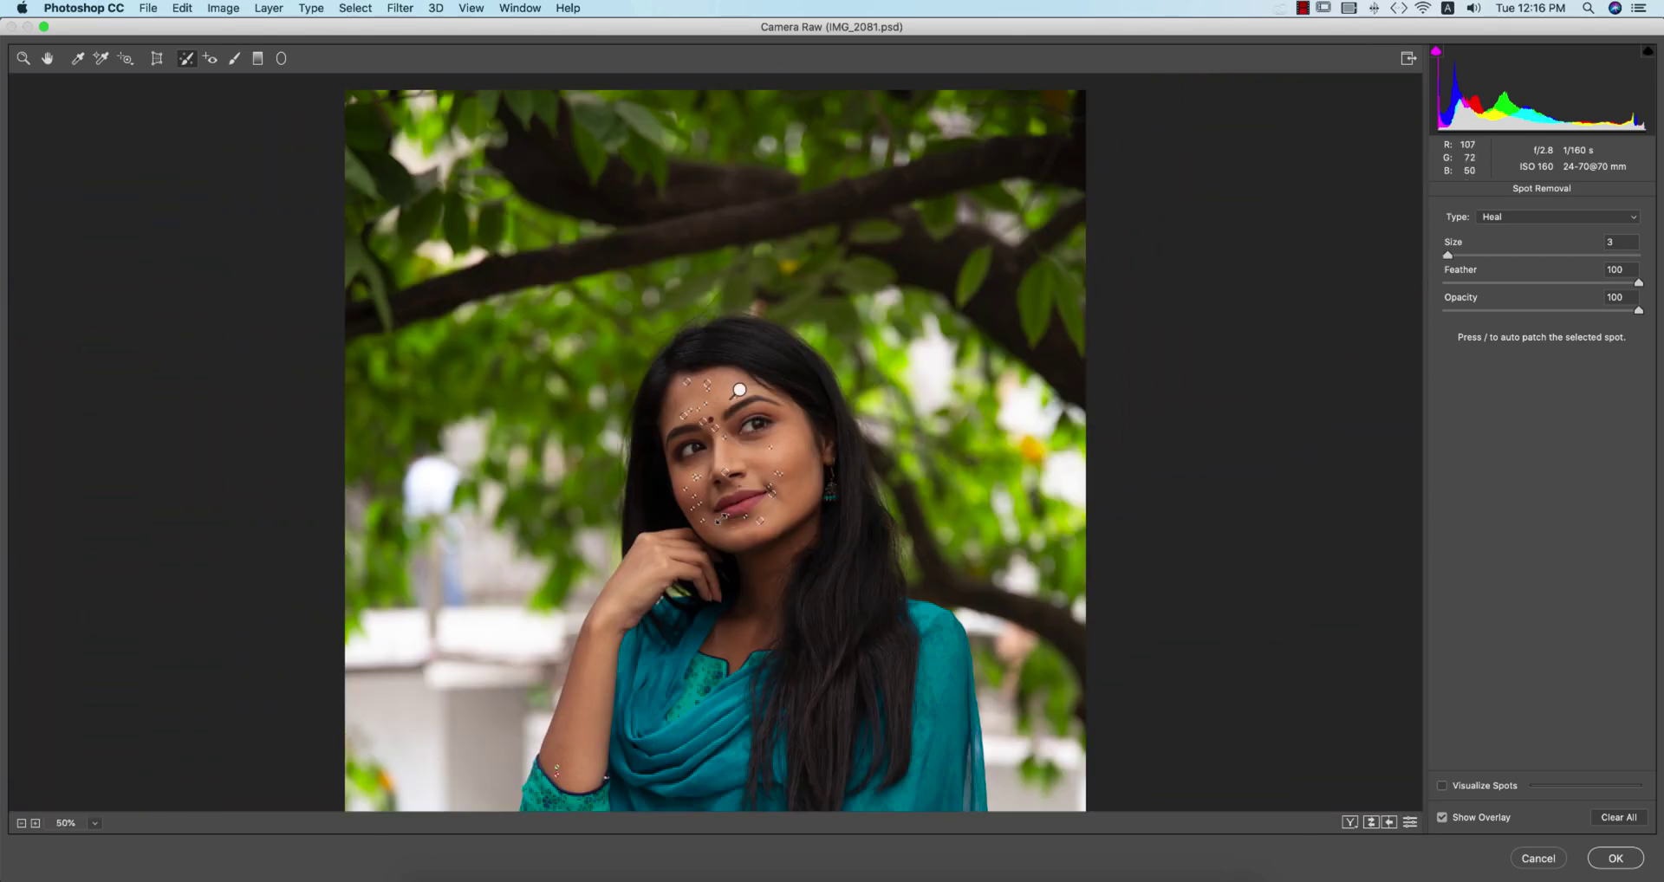
pyautogui.press('super+plus')
pyautogui.press('super+plus')
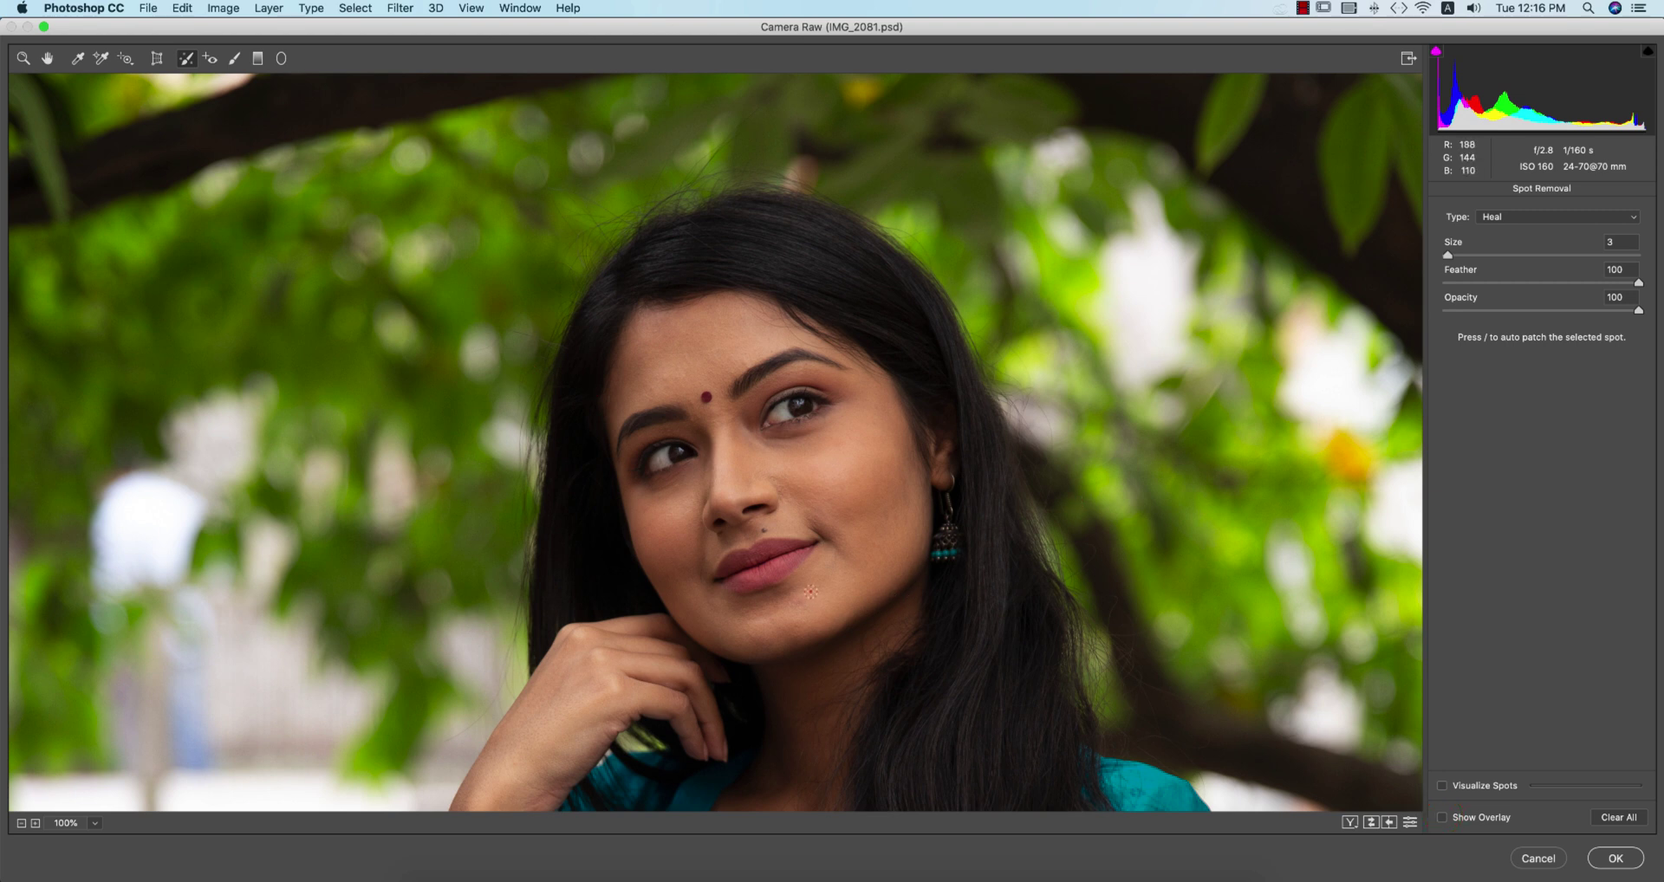
pyautogui.press('super+plus')
pyautogui.scroll(-5, 810, 592)
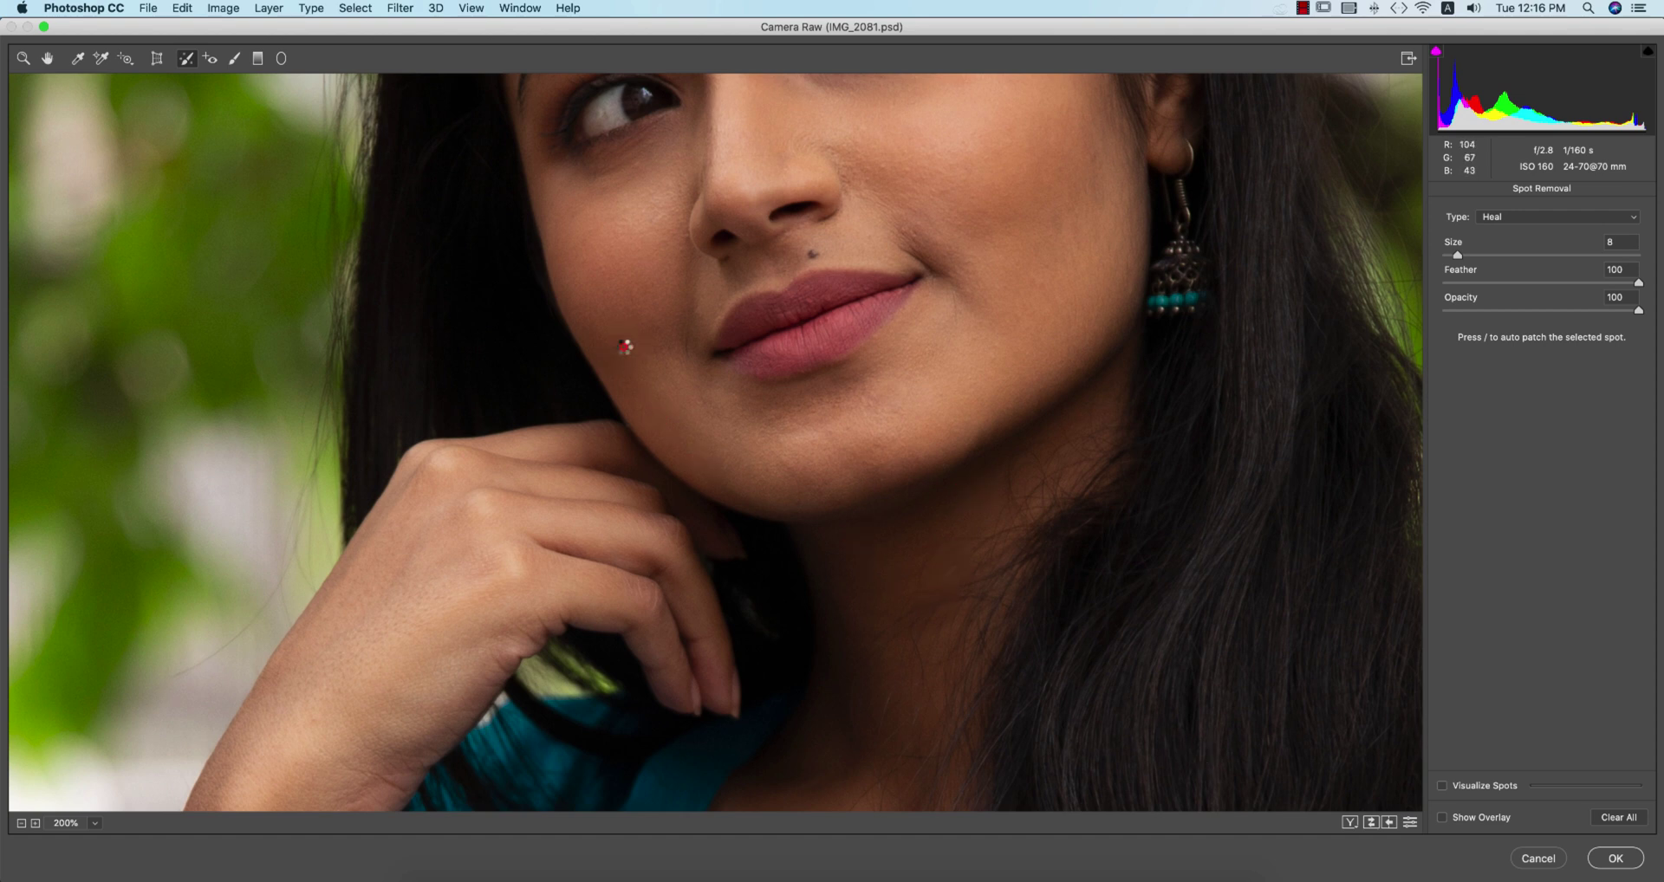
pyautogui.scroll(4, 916, 540)
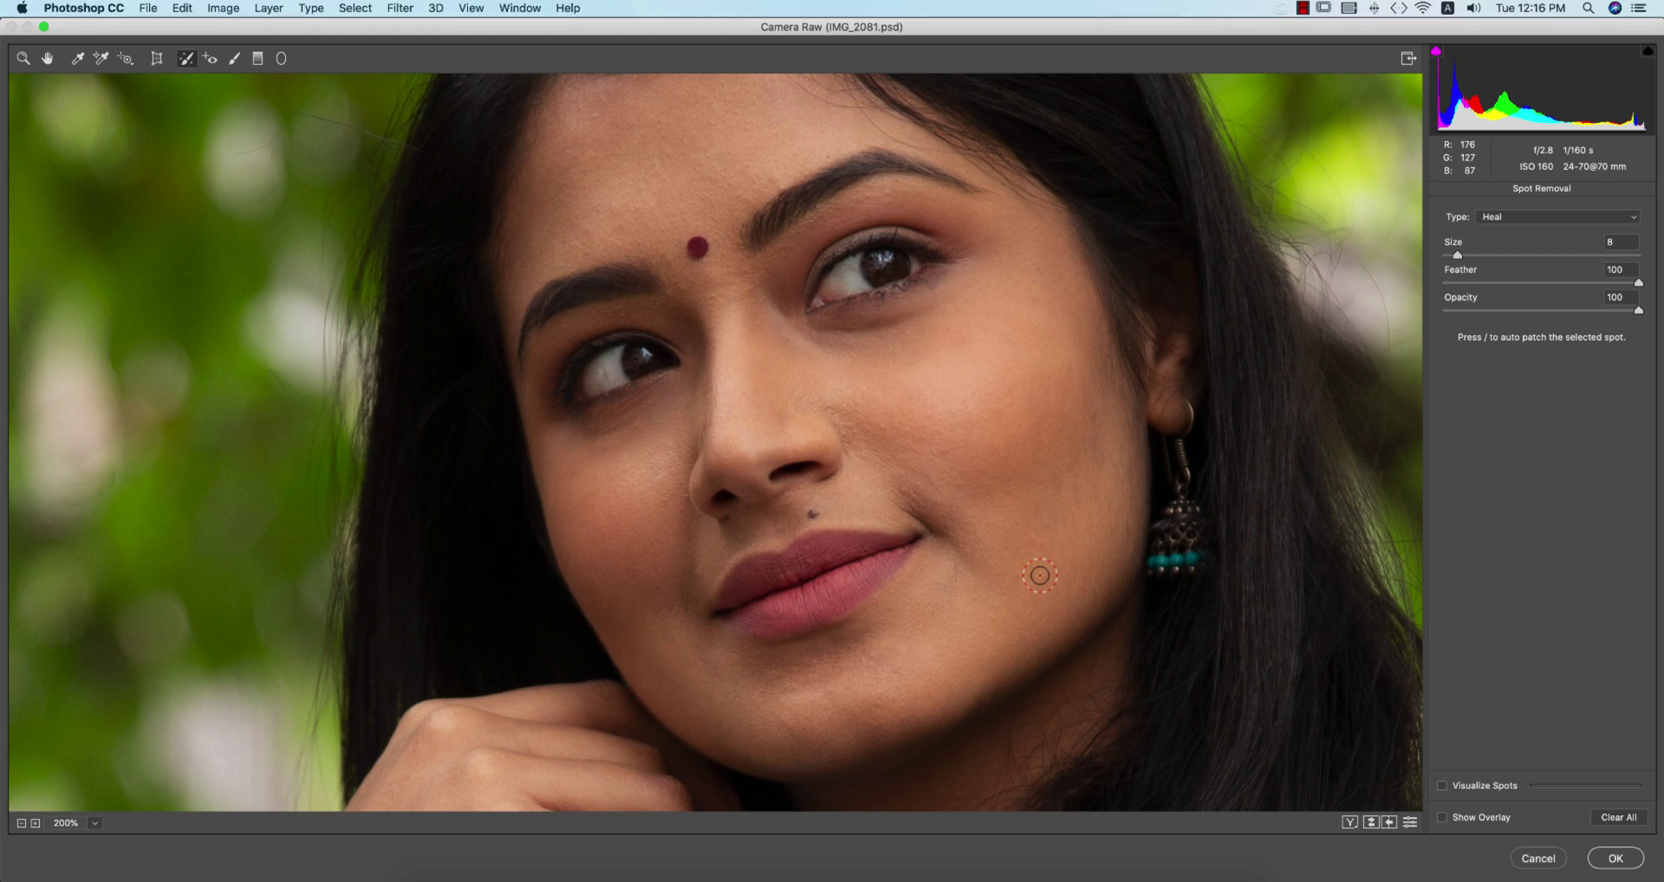
pyautogui.press('super+minus')
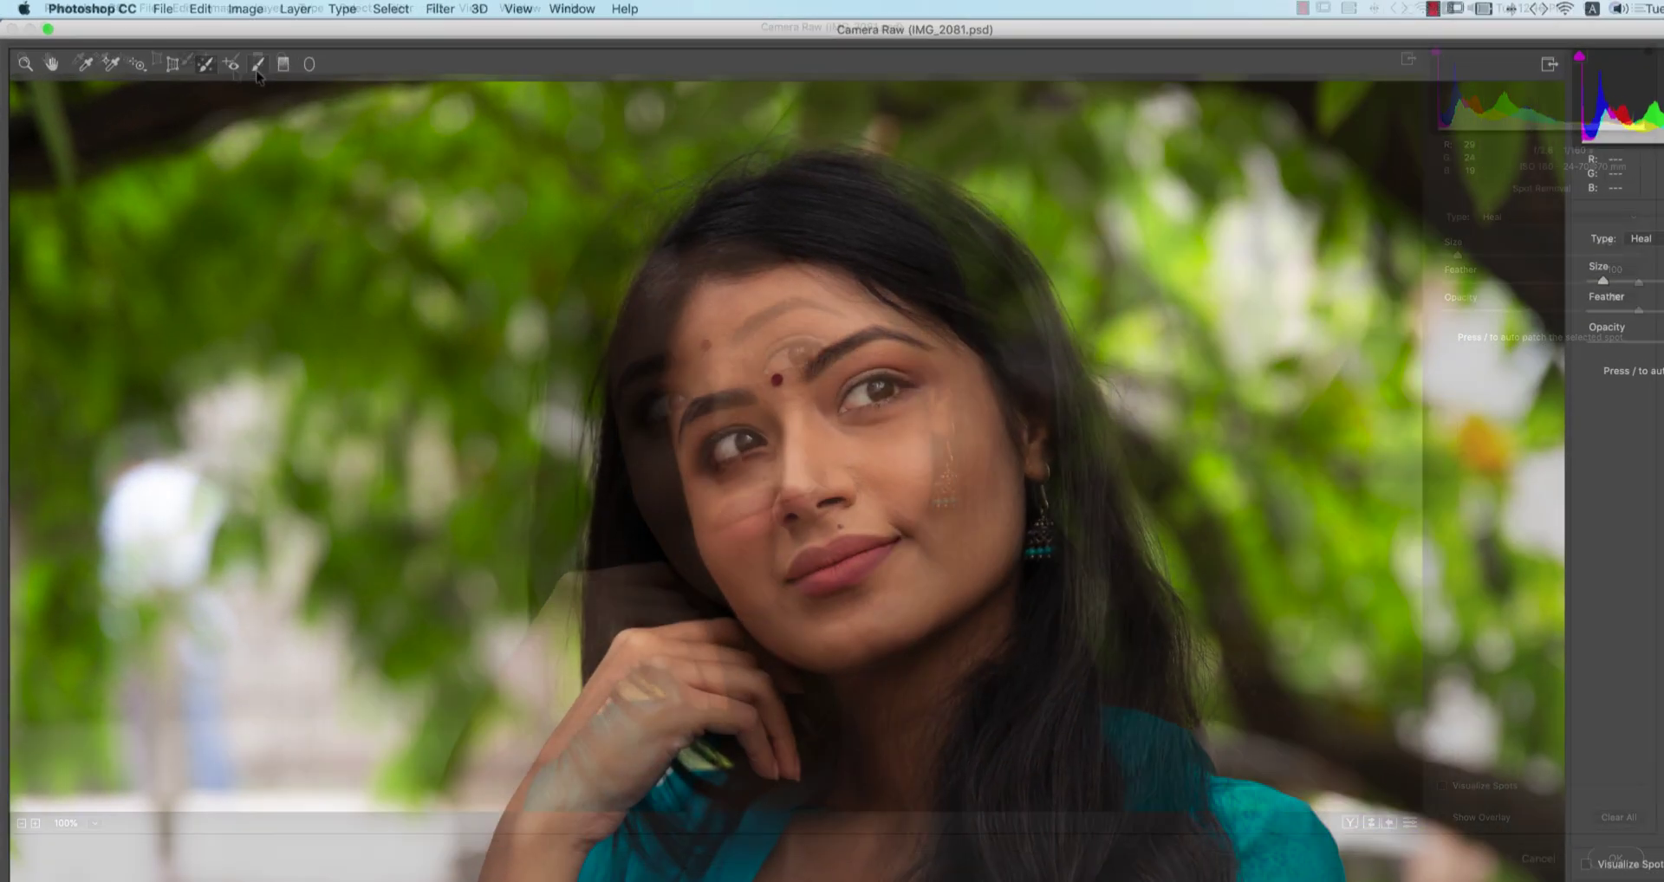
# Brush the cheek with the Adjustment Brush using Exposure +0.40, Contrast +18, Highlights -41, Texture -35, Clarity -40, Dehaze +24 and Saturation -11
pyautogui.click(258, 66)
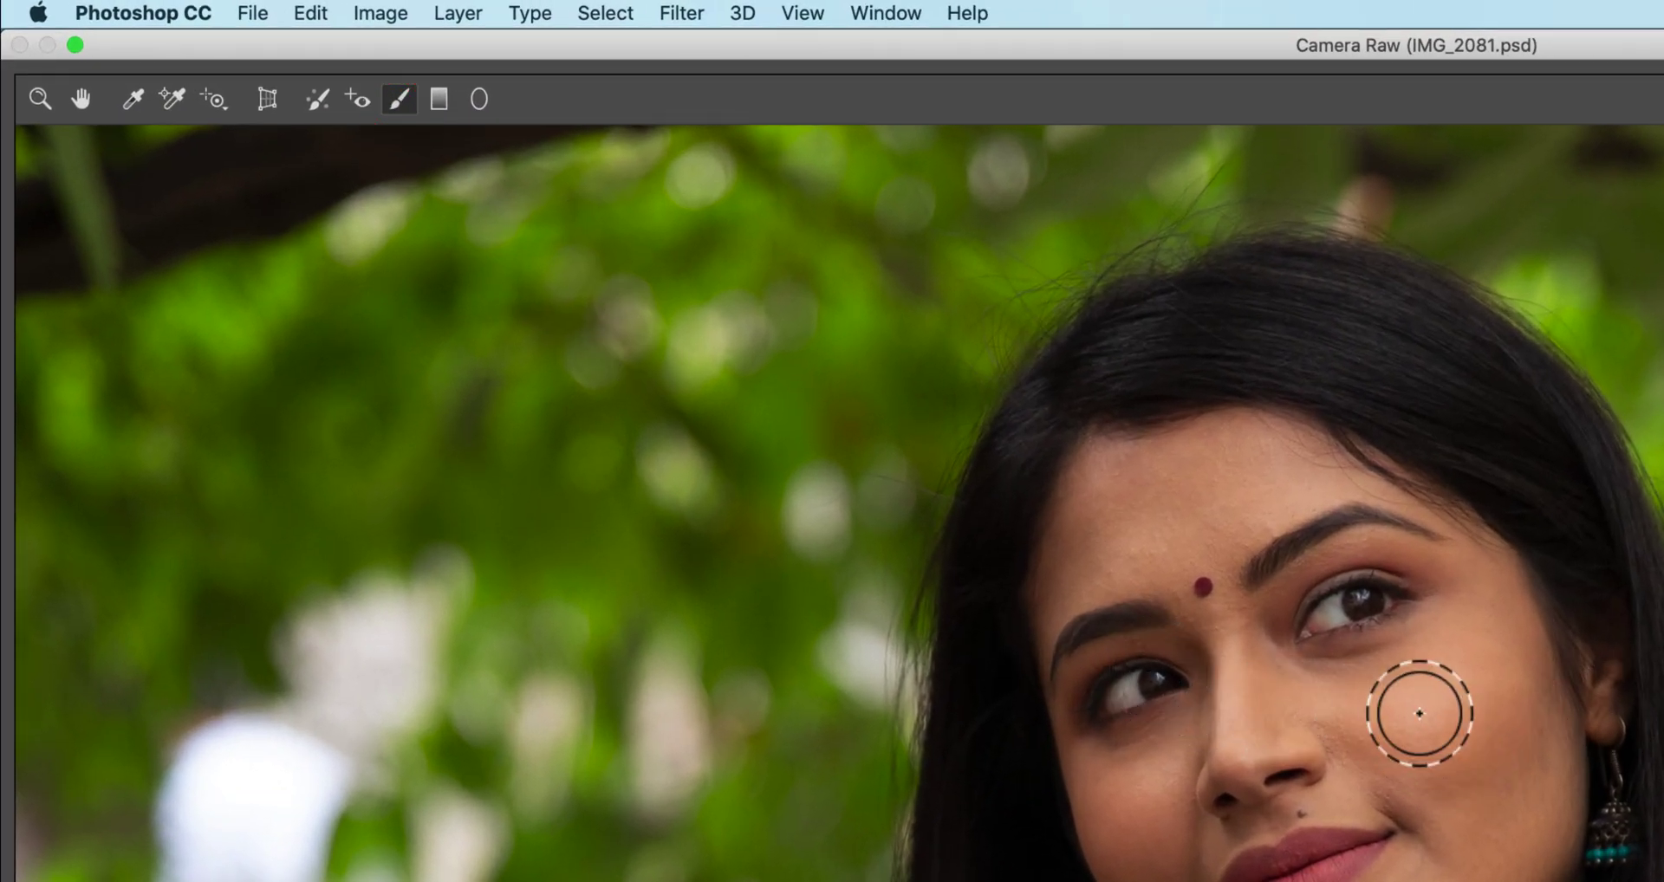
pyautogui.moveTo(1442, 703)
pyautogui.mouseDown()
pyautogui.moveTo(1428, 738)
pyautogui.moveTo(1532, 677)
pyautogui.moveTo(1494, 718)
pyautogui.moveTo(1458, 722)
pyautogui.moveTo(1506, 711)
pyautogui.moveTo(1419, 748)
pyautogui.moveTo(1463, 765)
pyautogui.moveTo(1479, 683)
pyautogui.moveTo(1500, 735)
pyautogui.mouseUp()
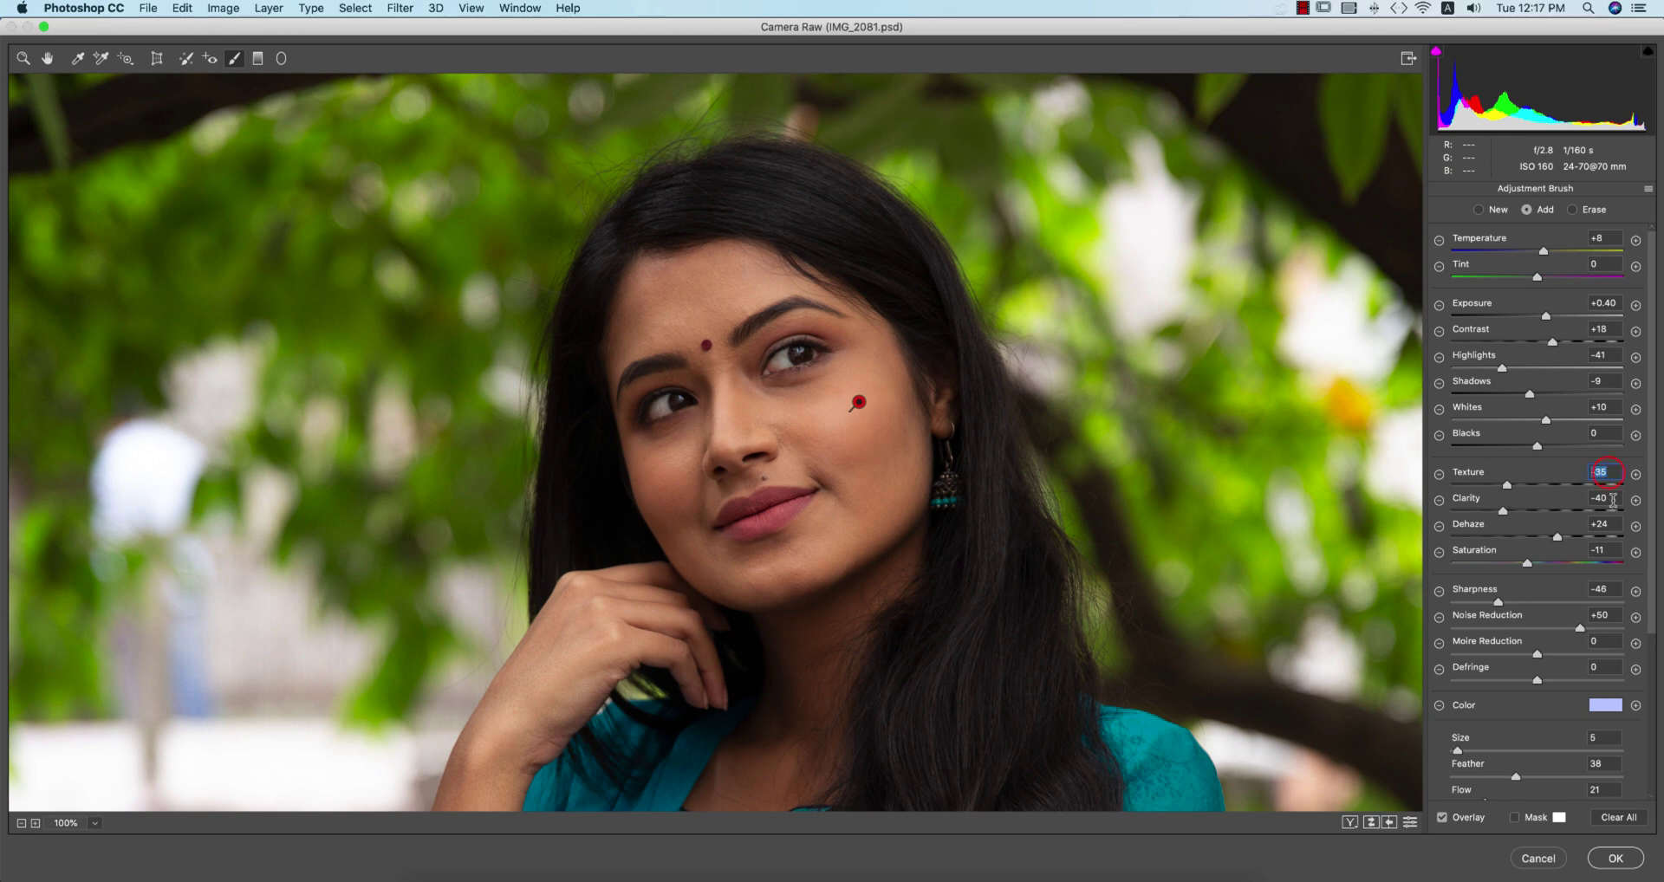
pyautogui.click(1601, 524)
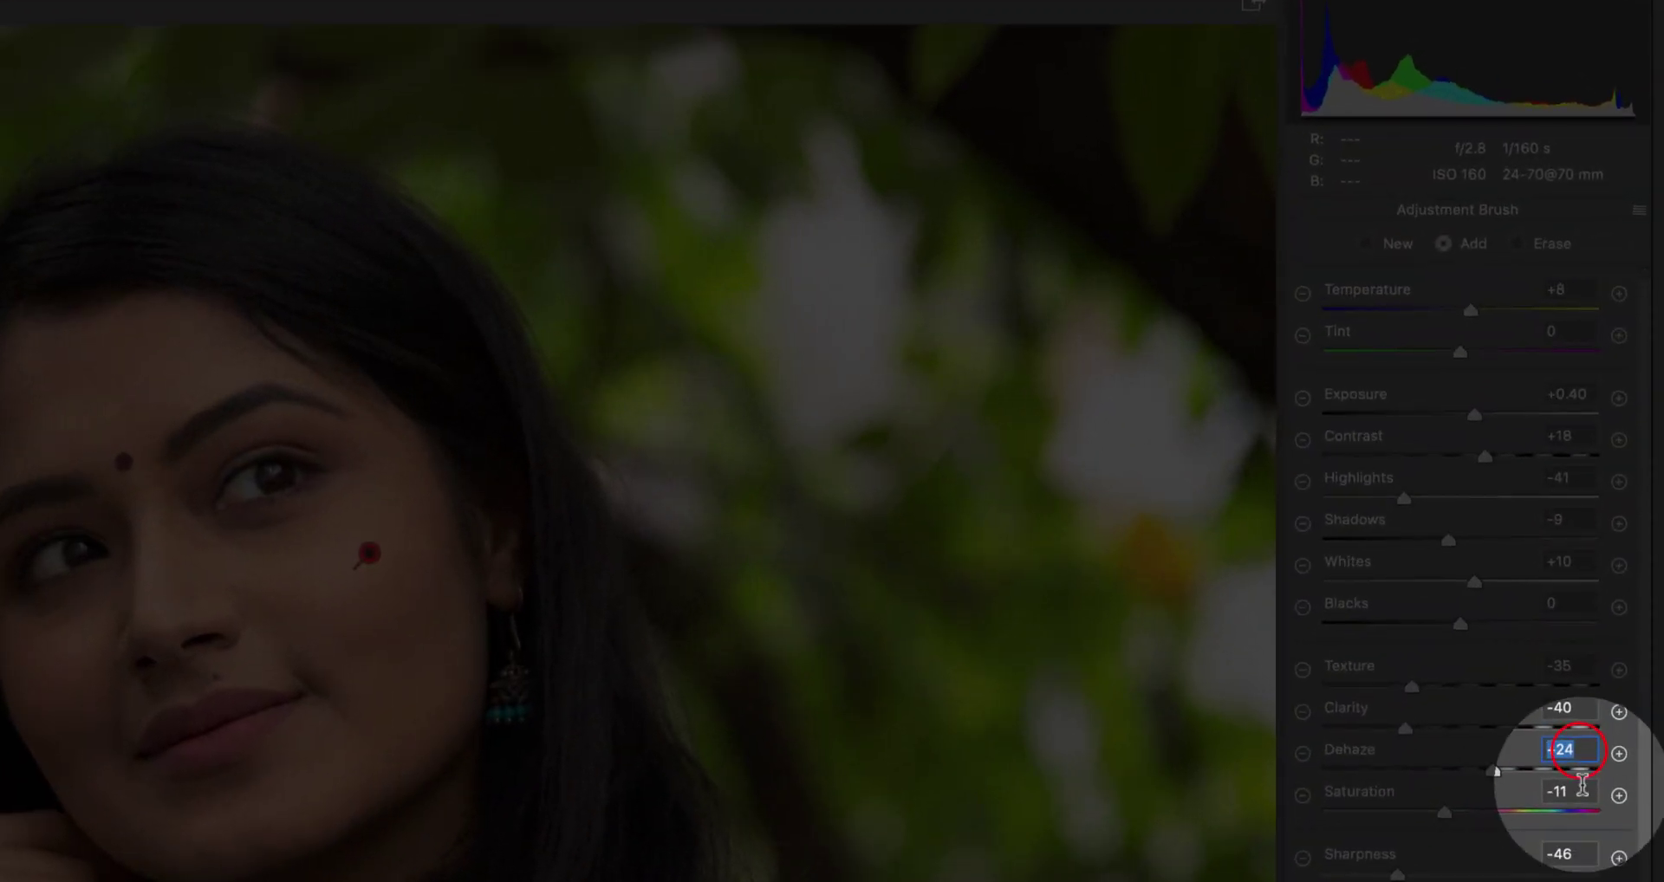
pyautogui.click(1582, 790)
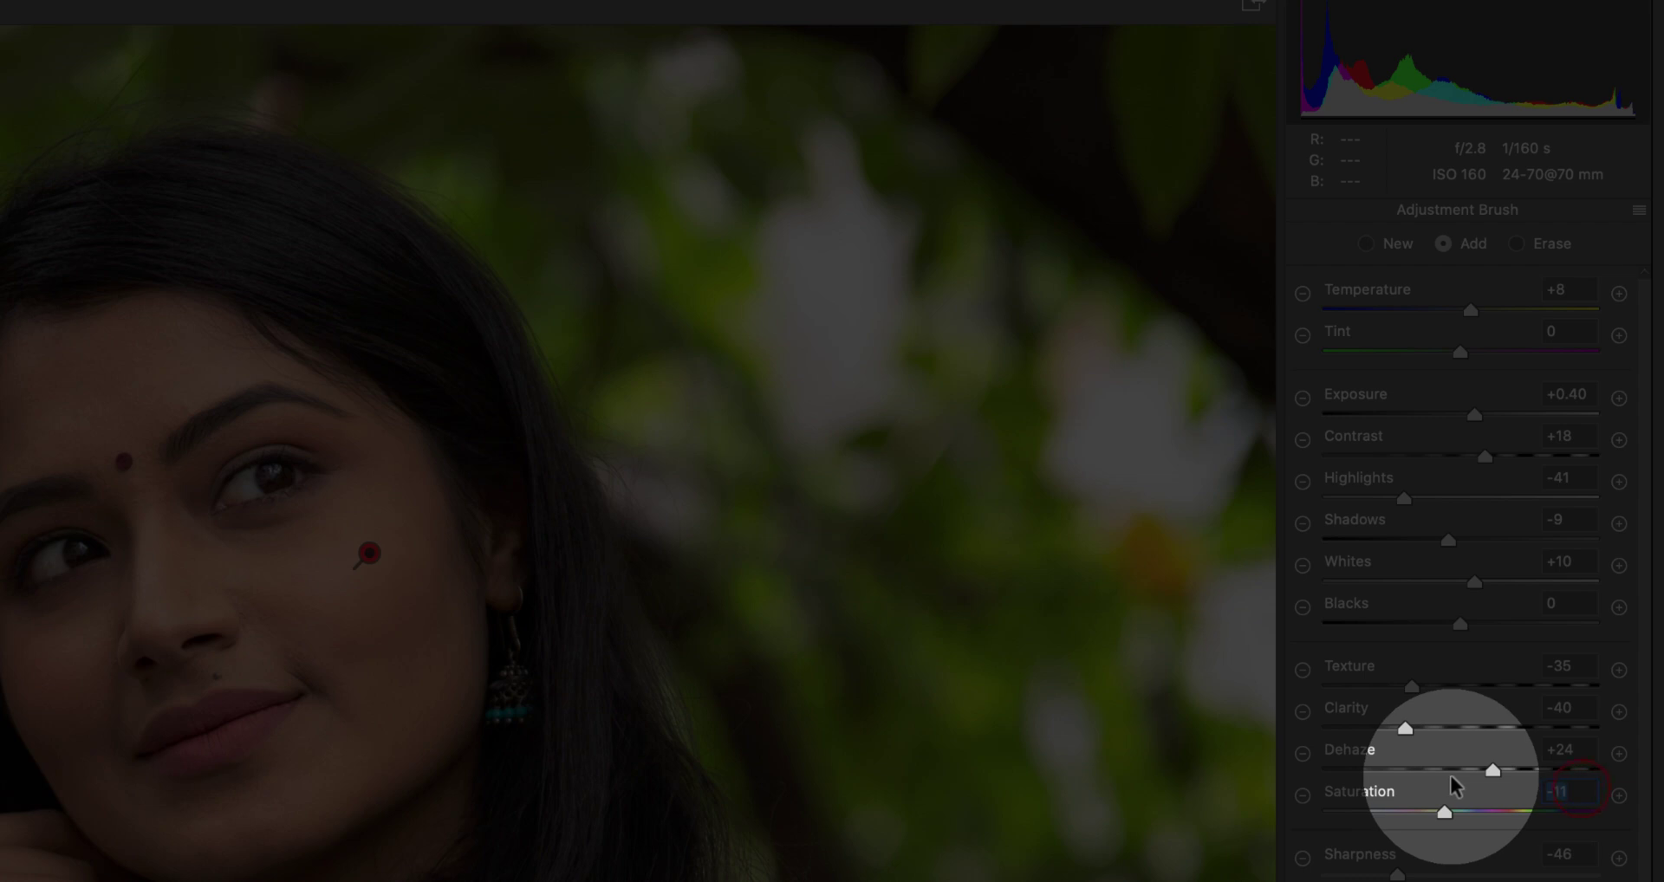
pyautogui.click(1569, 562)
pyautogui.click(1569, 520)
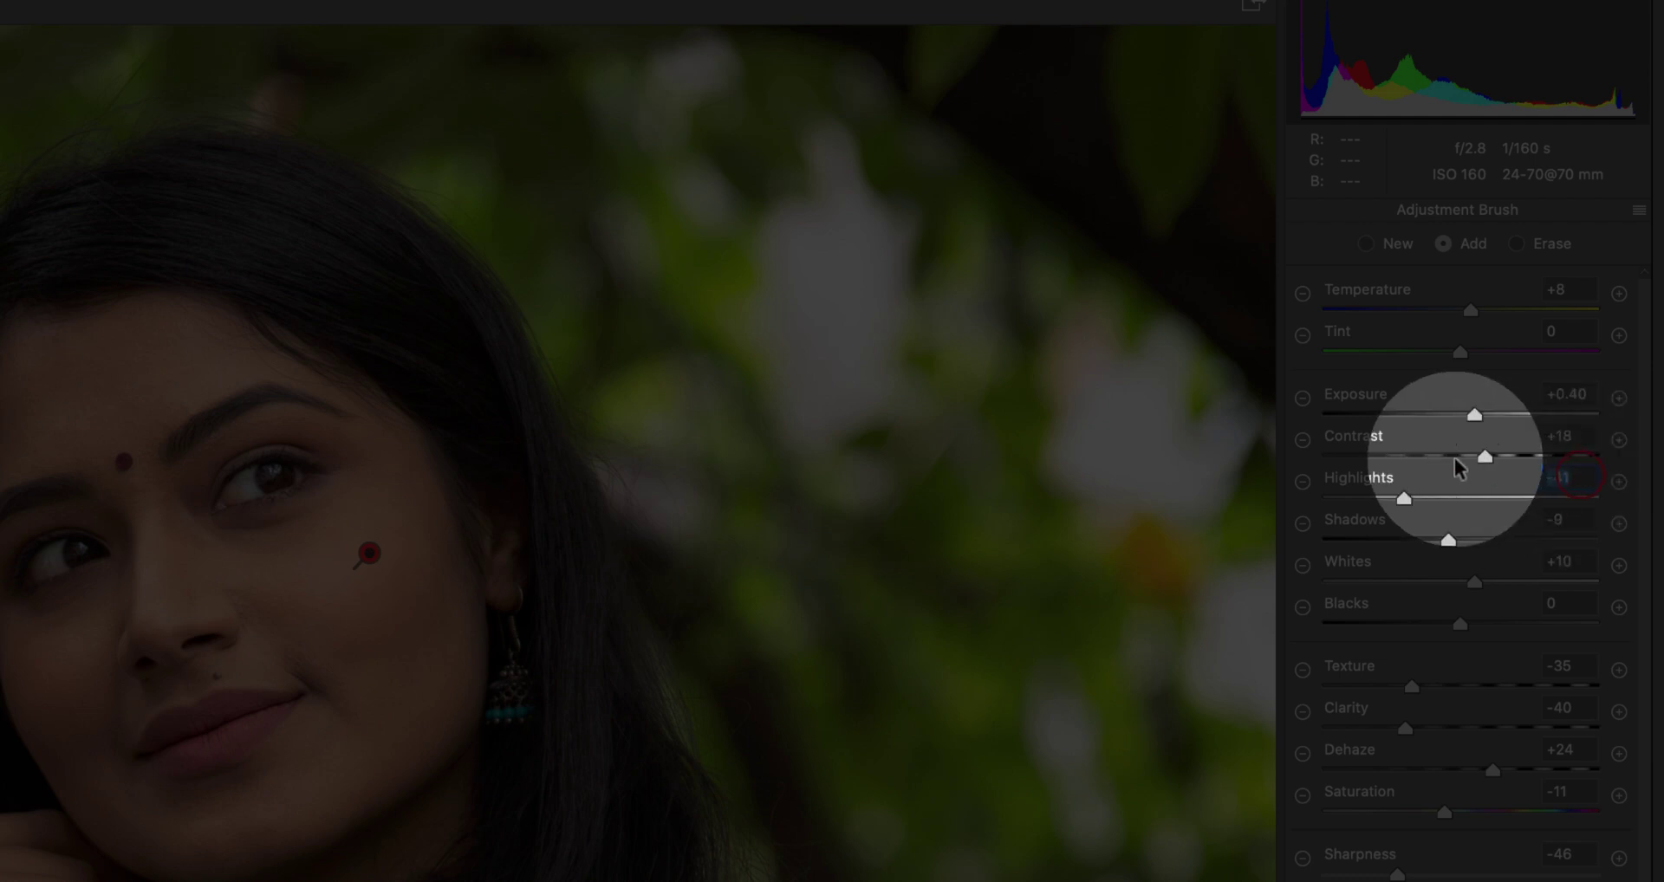
pyautogui.click(1567, 478)
pyautogui.click(1586, 431)
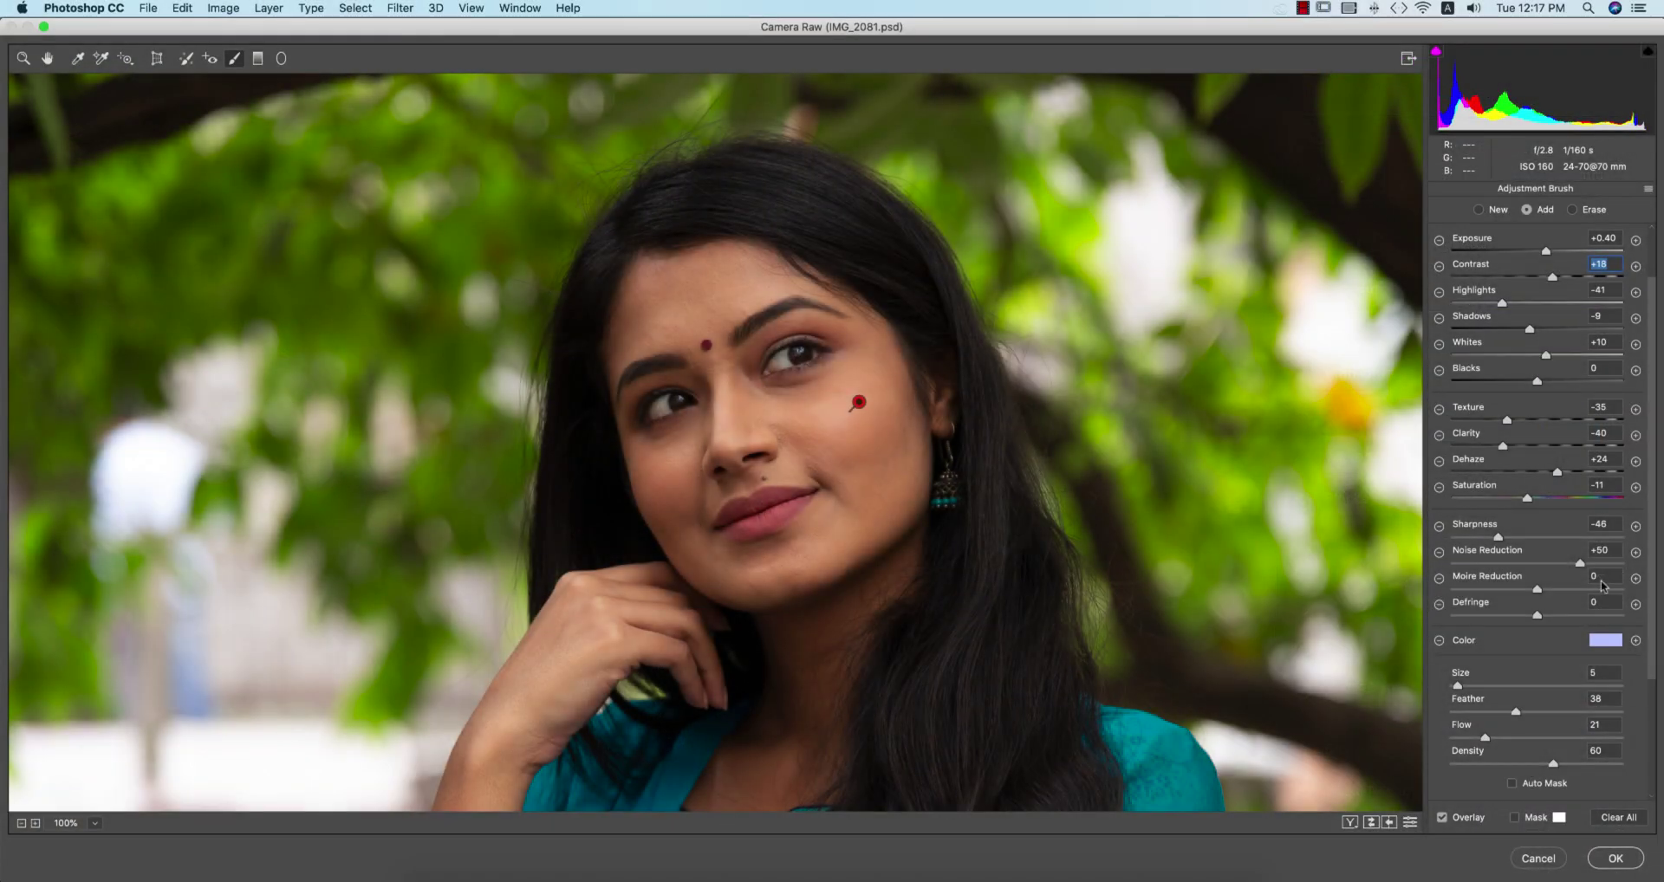
pyautogui.click(788, 420)
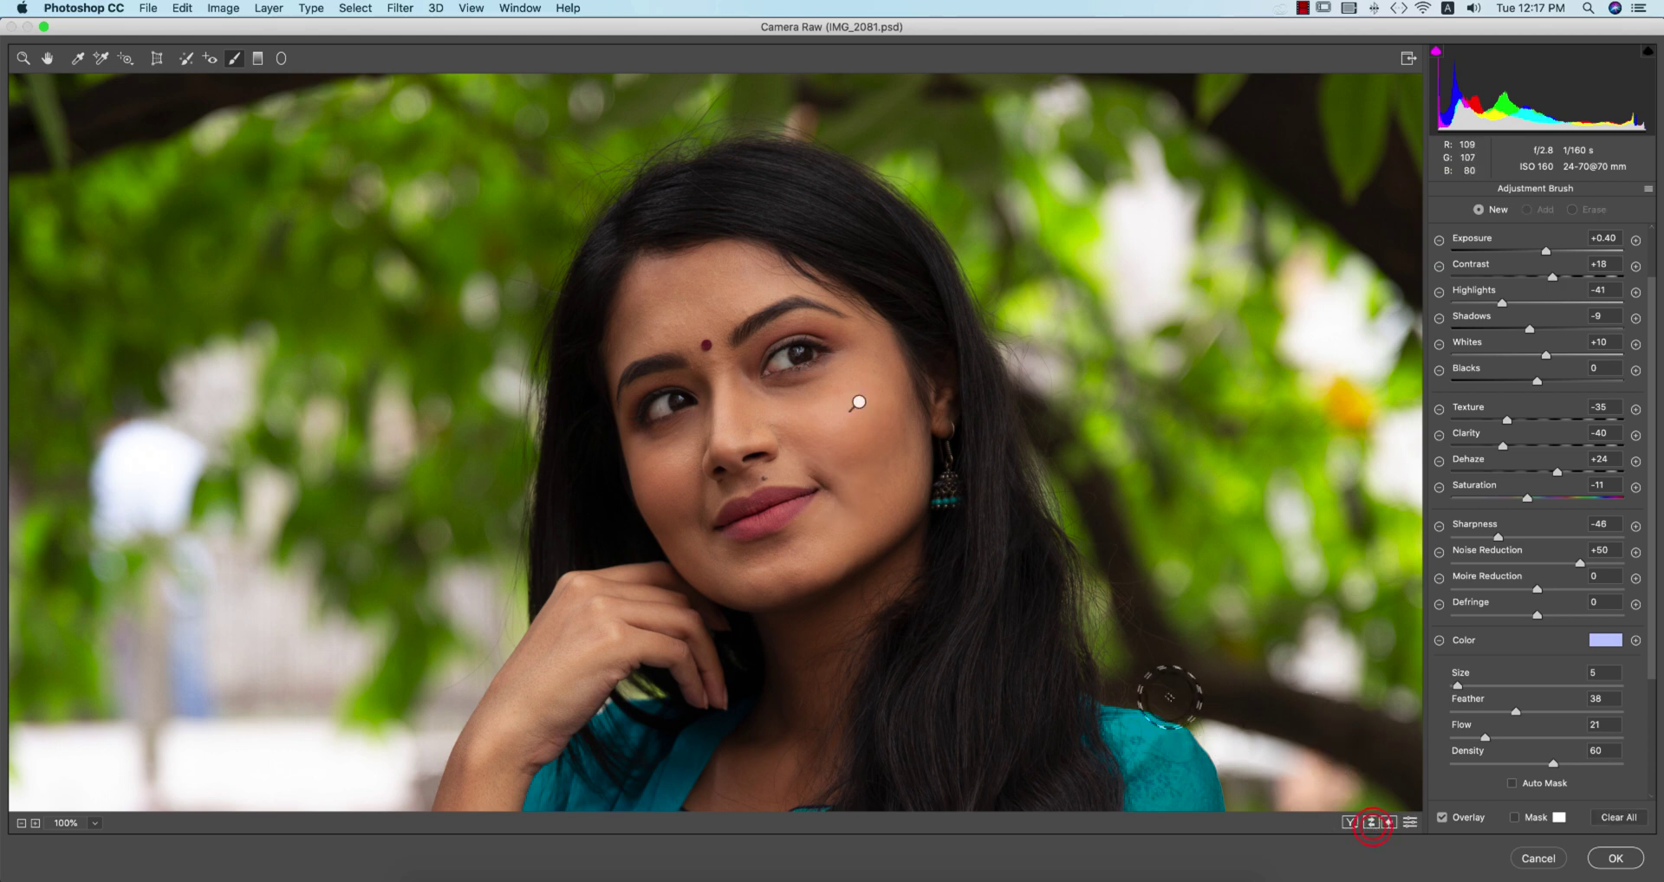
# Add a new skin-smoothing brush adjustment across the forehead, between the eyebrows and around the eye with the same settings
pyautogui.press('super+equal')
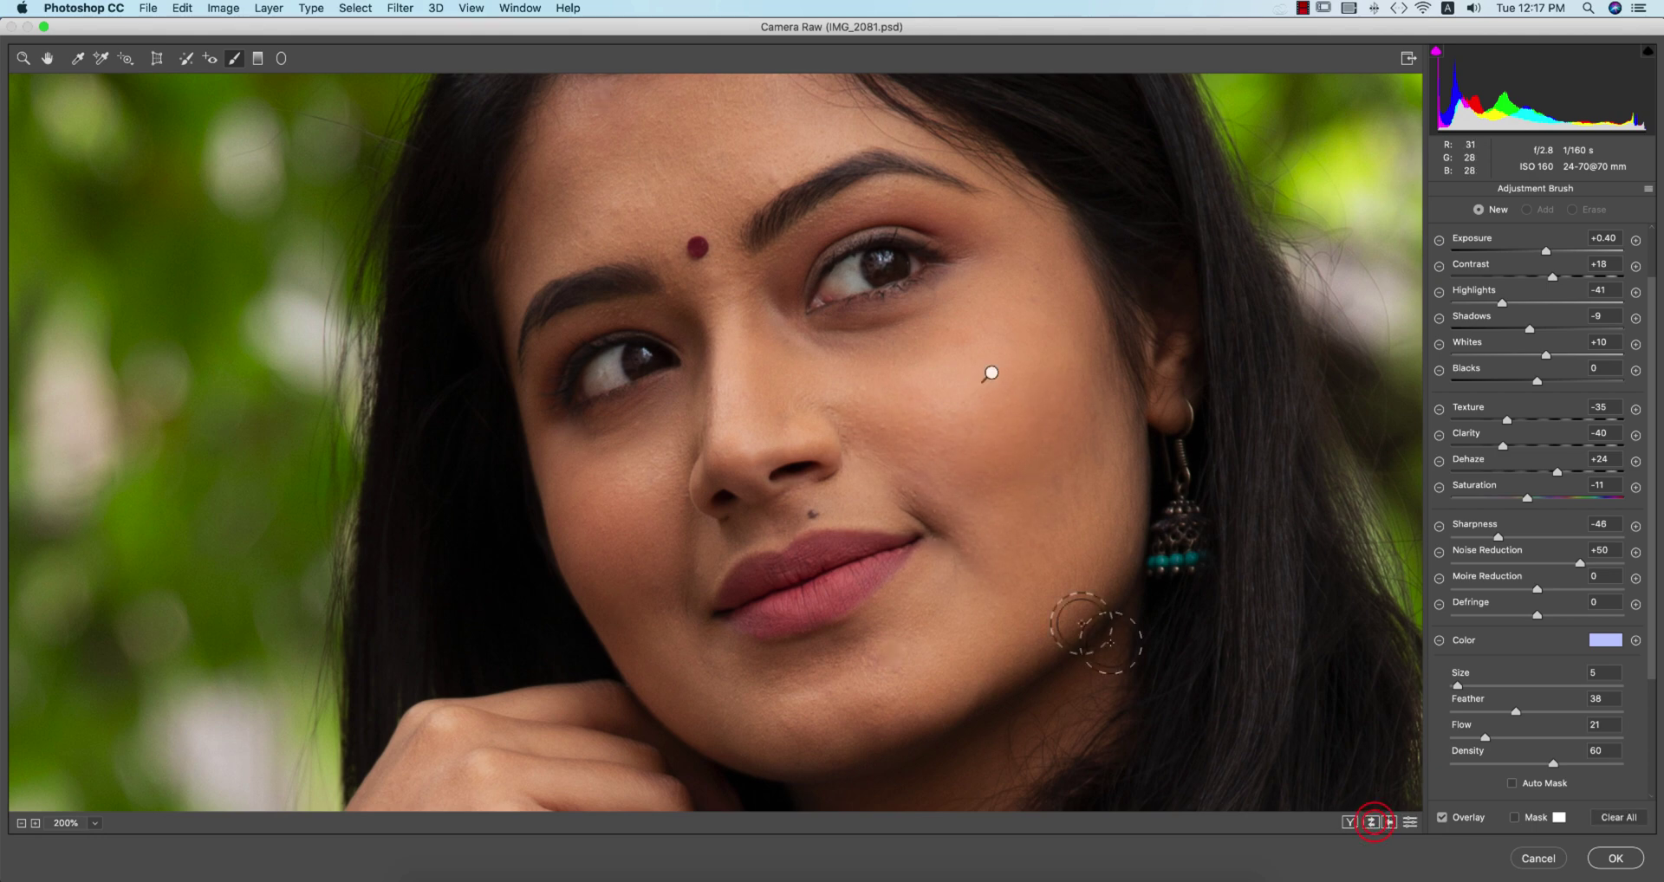
pyautogui.moveTo(768, 275)
pyautogui.mouseDown()
pyautogui.moveTo(859, 433)
pyautogui.moveTo(799, 446)
pyautogui.mouseUp()
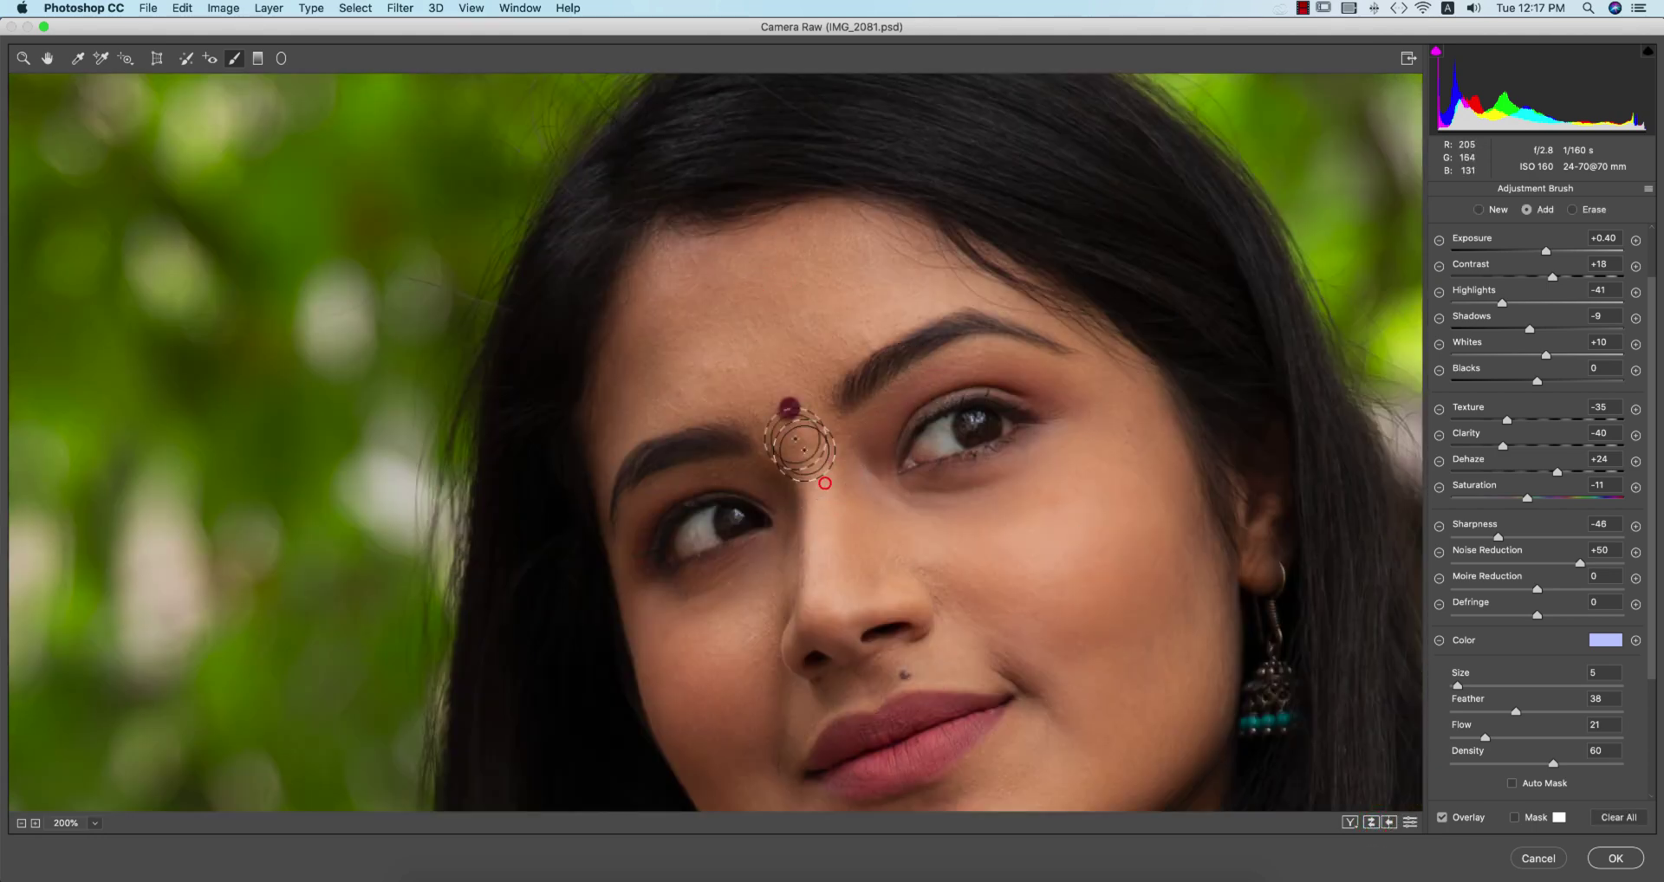
pyautogui.moveTo(736, 365)
pyautogui.mouseDown()
pyautogui.moveTo(643, 374)
pyautogui.moveTo(688, 324)
pyautogui.moveTo(689, 280)
pyautogui.moveTo(757, 245)
pyautogui.moveTo(933, 242)
pyautogui.moveTo(729, 250)
pyautogui.moveTo(671, 298)
pyautogui.moveTo(607, 435)
pyautogui.moveTo(770, 406)
pyautogui.moveTo(777, 463)
pyautogui.moveTo(706, 477)
pyautogui.mouseUp()
pyautogui.moveTo(626, 551)
pyautogui.mouseDown()
pyautogui.moveTo(767, 526)
pyautogui.moveTo(760, 564)
pyautogui.moveTo(642, 606)
pyautogui.mouseUp()
# Extend the smoothing adjustment over the lower cheeks, jawline and chin
pyautogui.scroll(-6, 757, 512)
pyautogui.moveTo(779, 381)
pyautogui.mouseDown()
pyautogui.moveTo(754, 401)
pyautogui.moveTo(777, 431)
pyautogui.moveTo(709, 471)
pyautogui.moveTo(792, 463)
pyautogui.moveTo(688, 420)
pyautogui.moveTo(743, 520)
pyautogui.moveTo(736, 476)
pyautogui.moveTo(703, 524)
pyautogui.moveTo(978, 638)
pyautogui.mouseUp()
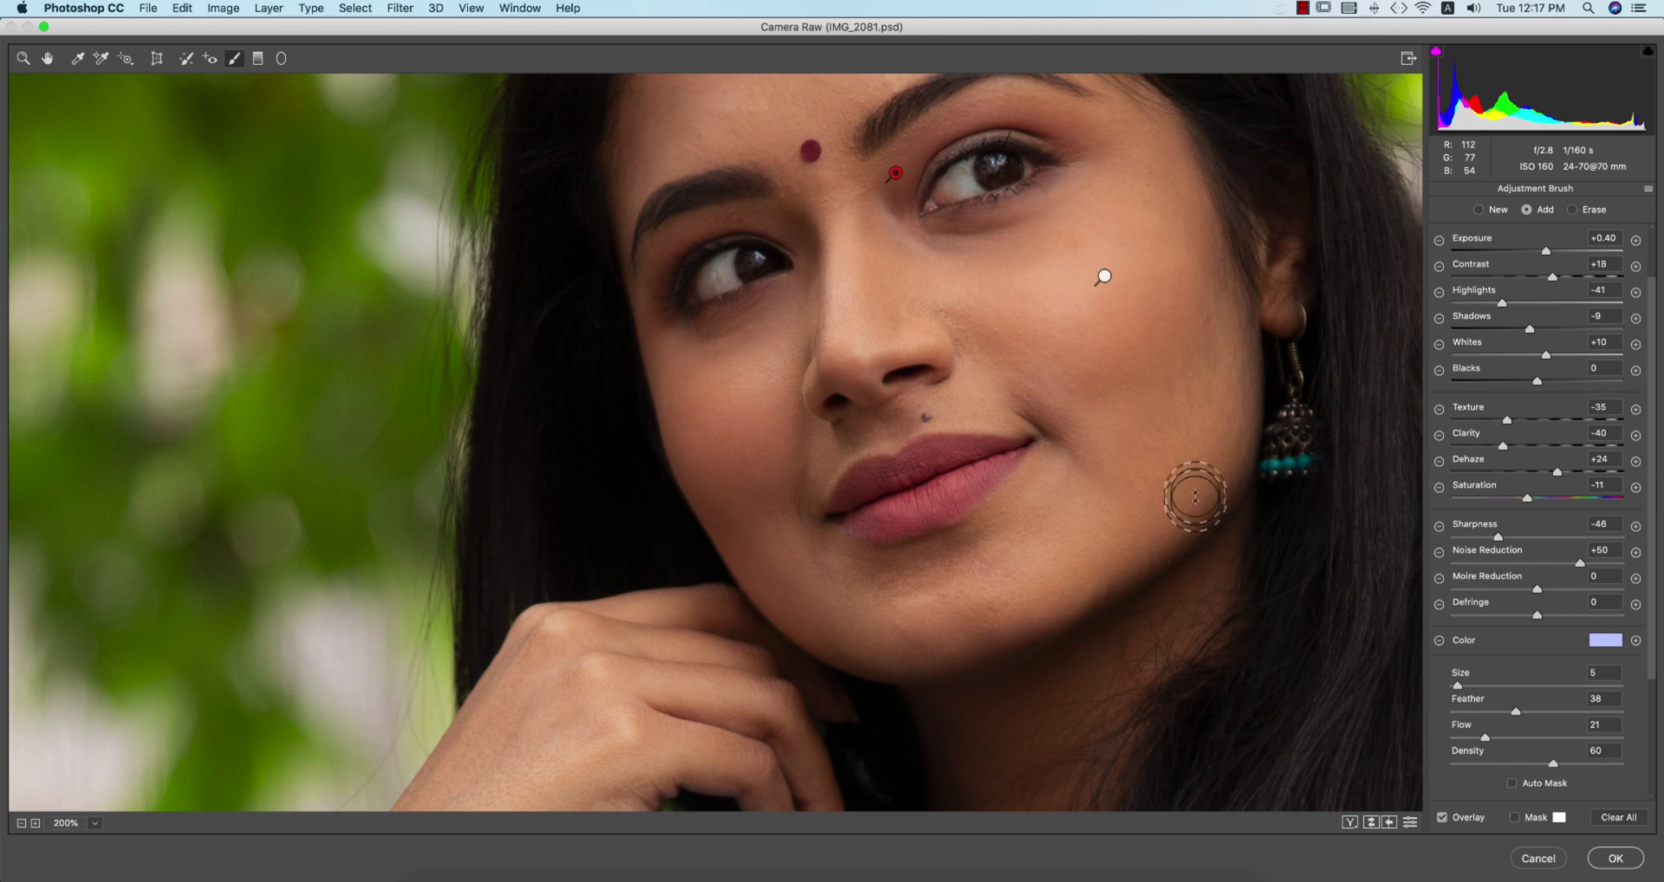
pyautogui.moveTo(1195, 496)
pyautogui.mouseDown()
pyautogui.moveTo(1239, 363)
pyautogui.moveTo(1191, 457)
pyautogui.moveTo(1105, 540)
pyautogui.moveTo(1005, 575)
pyautogui.moveTo(1165, 186)
pyautogui.moveTo(1176, 407)
pyautogui.moveTo(1237, 294)
pyautogui.moveTo(1225, 404)
pyautogui.moveTo(1185, 515)
pyautogui.moveTo(1047, 594)
pyautogui.moveTo(1073, 488)
pyautogui.moveTo(950, 567)
pyautogui.moveTo(857, 579)
pyautogui.moveTo(810, 548)
pyautogui.moveTo(917, 594)
pyautogui.moveTo(834, 576)
pyautogui.moveTo(1080, 547)
pyautogui.moveTo(1014, 530)
pyautogui.moveTo(888, 578)
pyautogui.moveTo(998, 607)
pyautogui.moveTo(1070, 593)
pyautogui.moveTo(944, 645)
pyautogui.moveTo(831, 636)
pyautogui.moveTo(959, 638)
pyautogui.mouseUp()
pyautogui.moveTo(1060, 507)
pyautogui.mouseDown()
pyautogui.moveTo(1086, 402)
pyautogui.moveTo(1274, 256)
pyautogui.mouseUp()
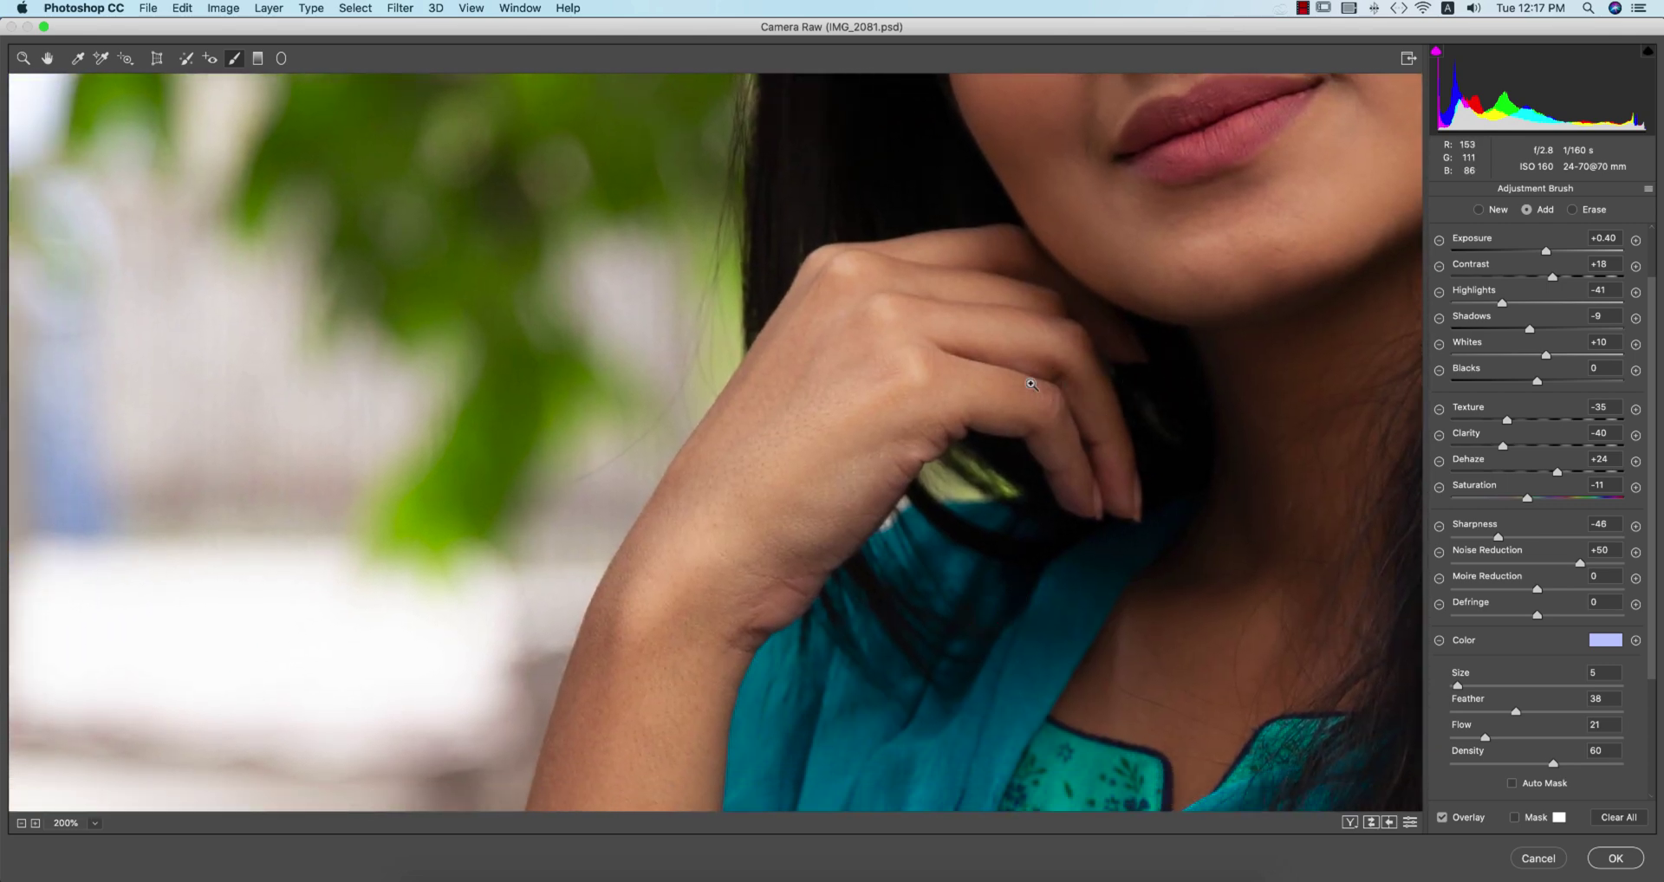
# Brush the smoothing adjustment over the raised hand and down the forearm to the sleeve cuff
pyautogui.press('super+minus')
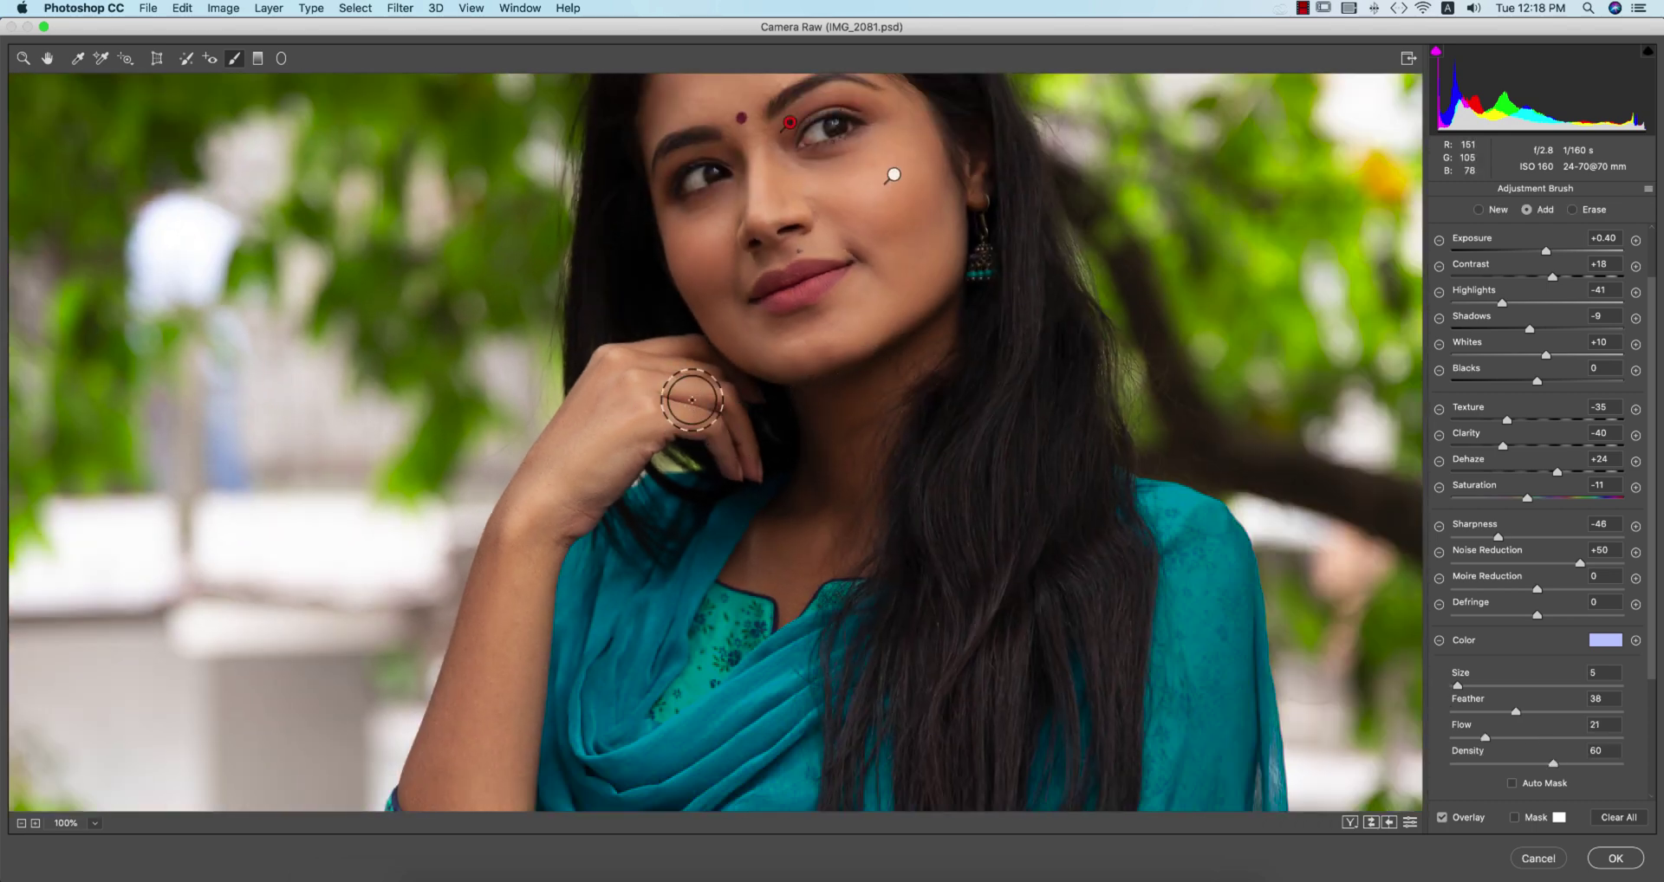
pyautogui.press(']')
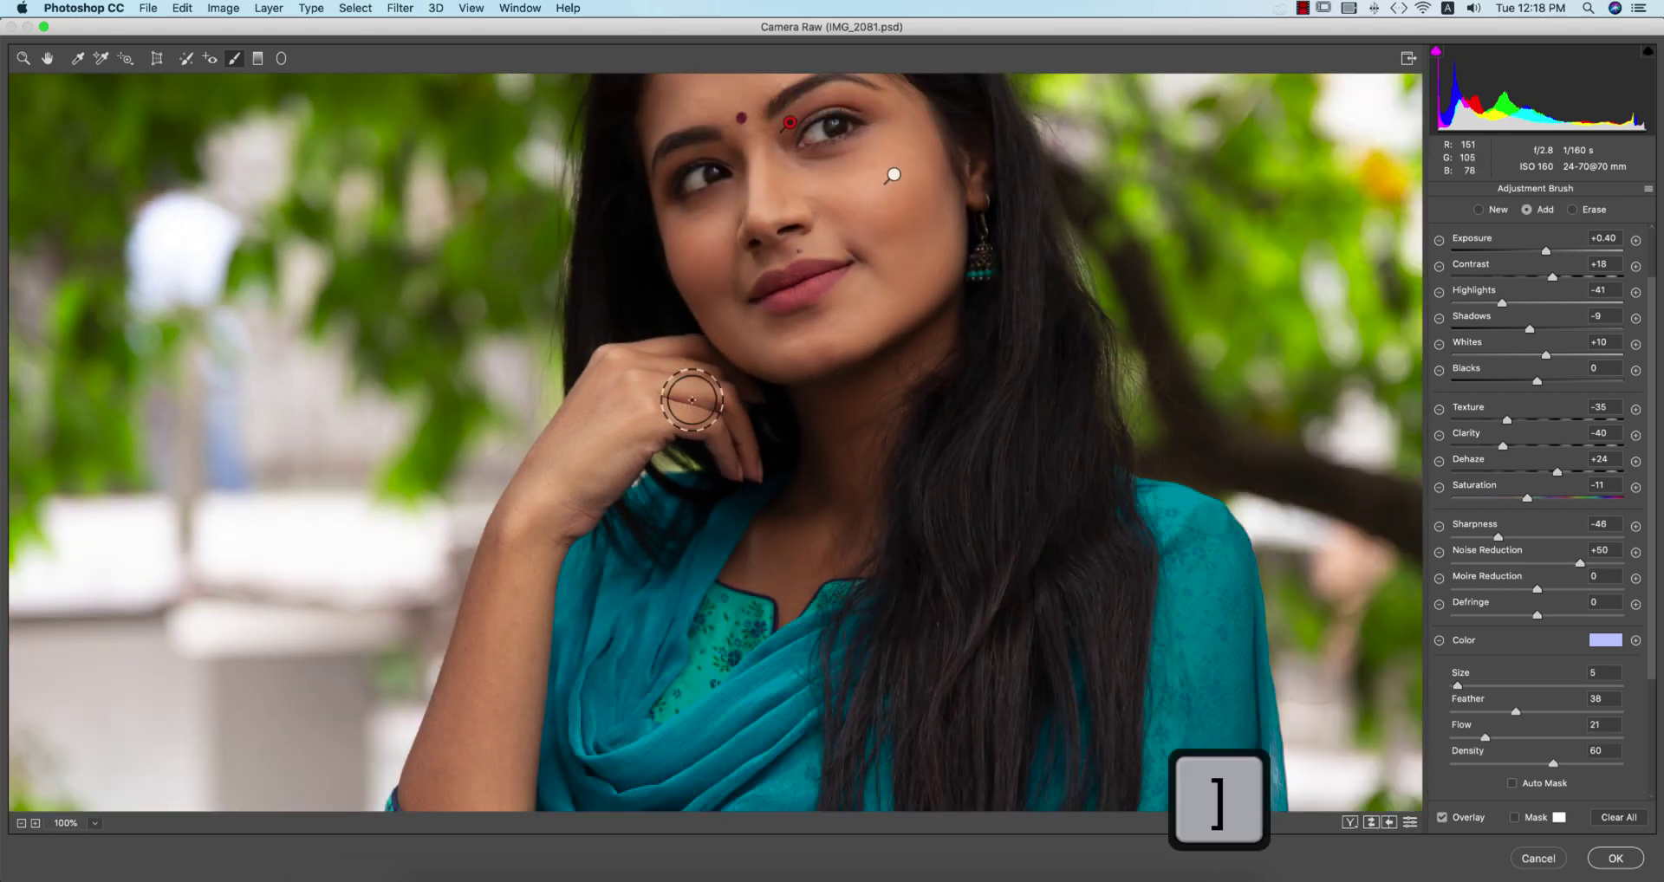
pyautogui.scroll(-3, 658, 381)
pyautogui.moveTo(622, 336)
pyautogui.mouseDown()
pyautogui.moveTo(583, 391)
pyautogui.moveTo(480, 604)
pyautogui.moveTo(468, 710)
pyautogui.mouseUp()
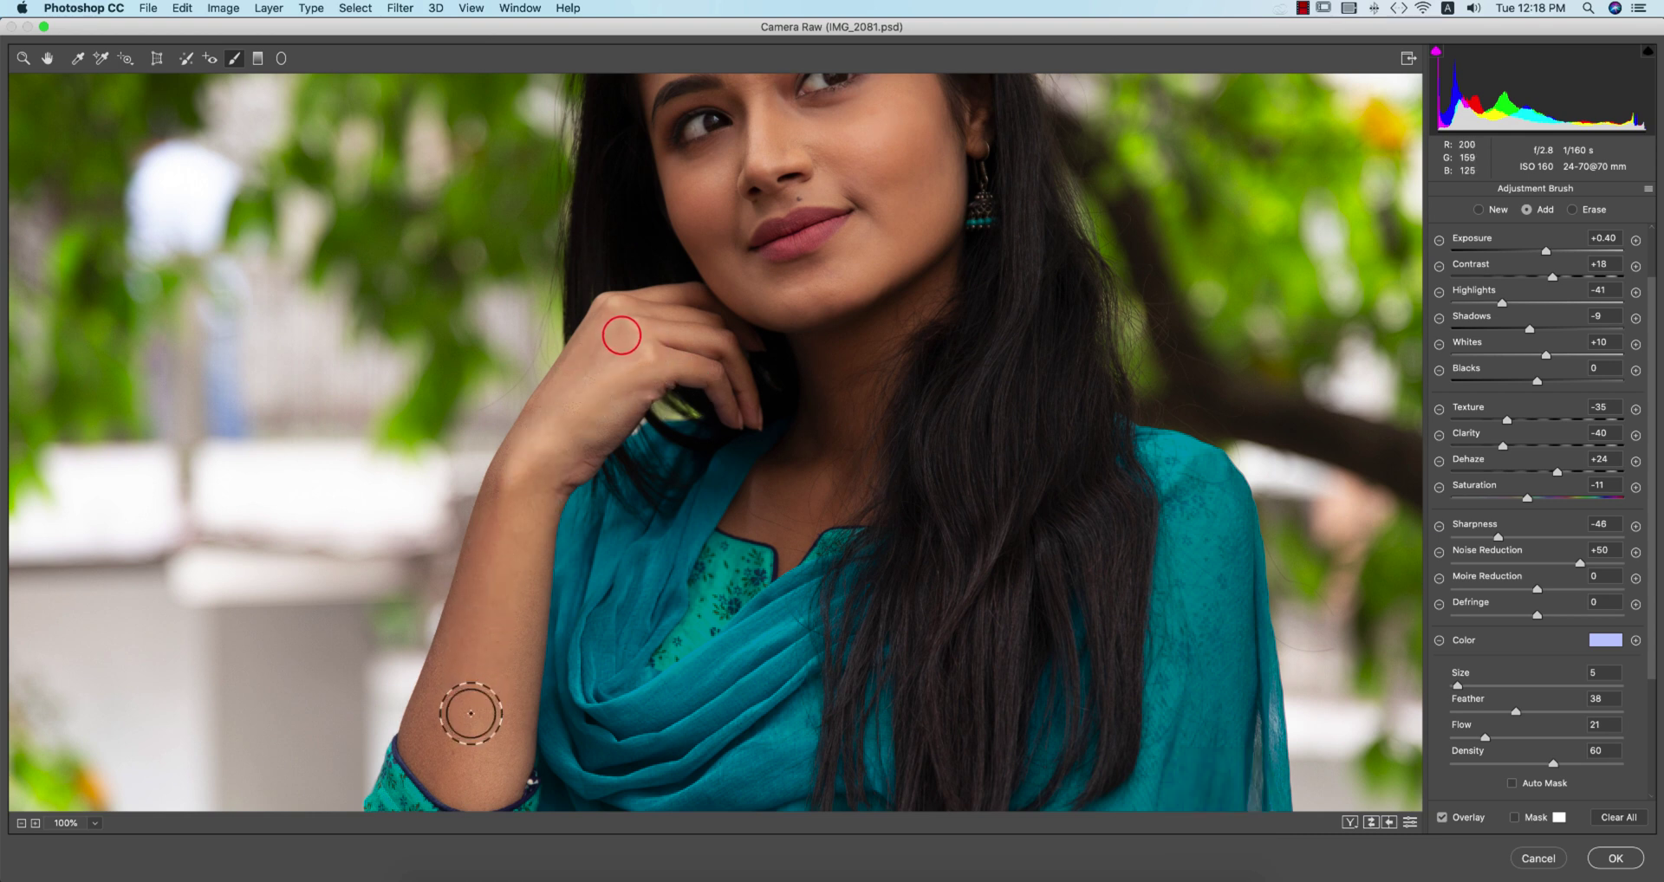
pyautogui.hotkey('ctrl', 'z')
pyautogui.moveTo(527, 537)
pyautogui.mouseDown()
pyautogui.moveTo(502, 691)
pyautogui.moveTo(500, 606)
pyautogui.moveTo(434, 742)
pyautogui.mouseUp()
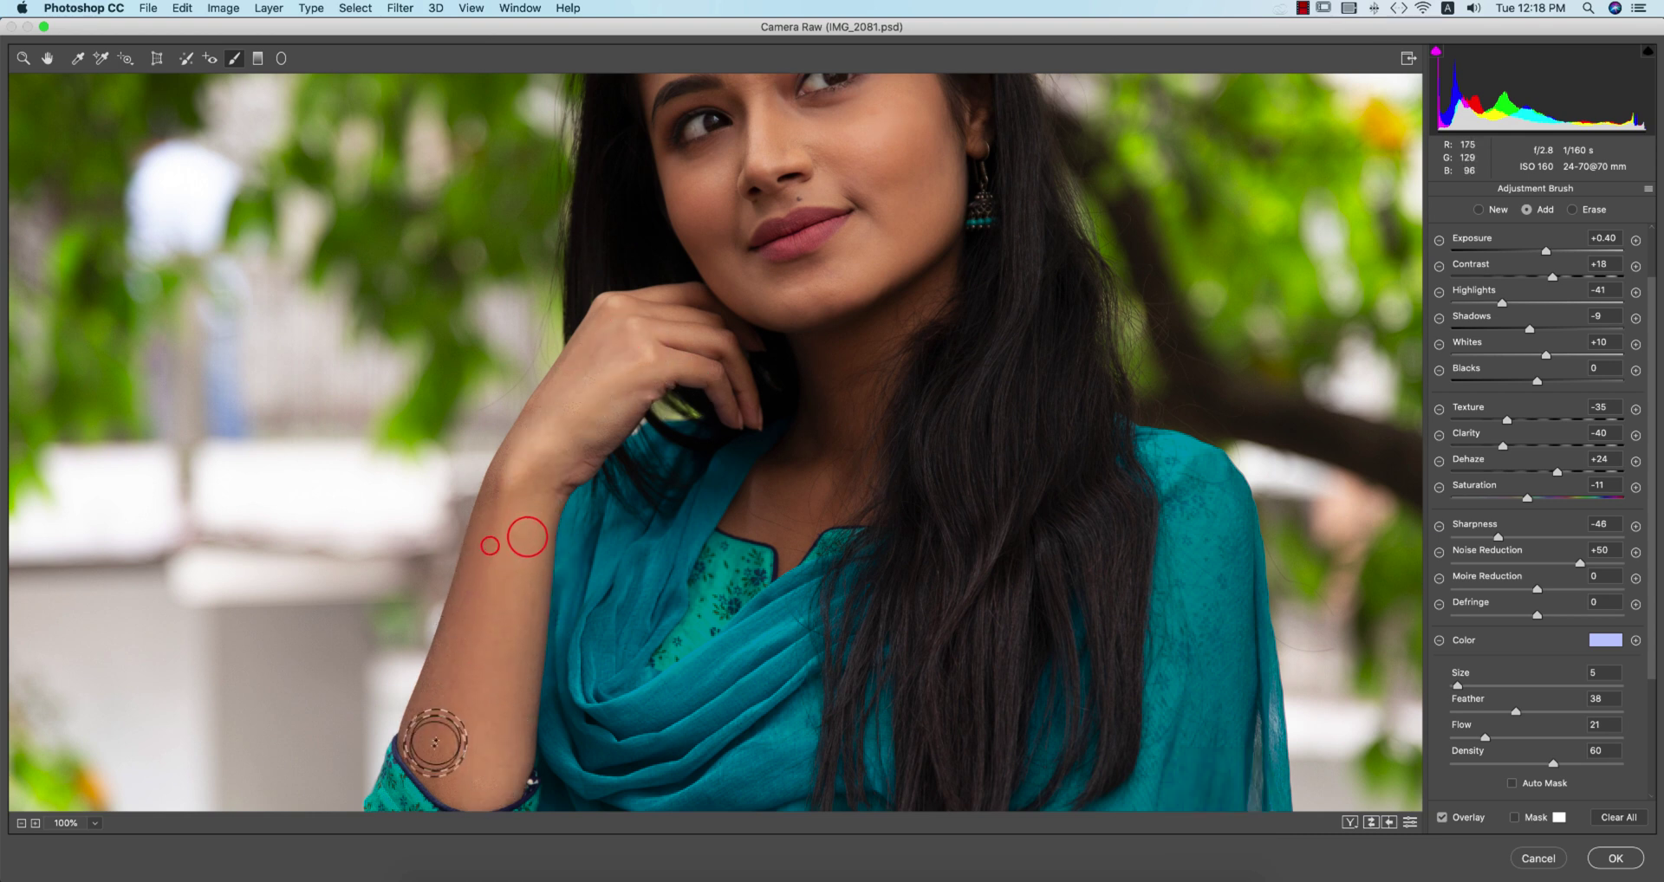
pyautogui.moveTo(483, 557)
pyautogui.mouseDown()
pyautogui.moveTo(398, 722)
pyautogui.moveTo(392, 775)
pyautogui.mouseUp()
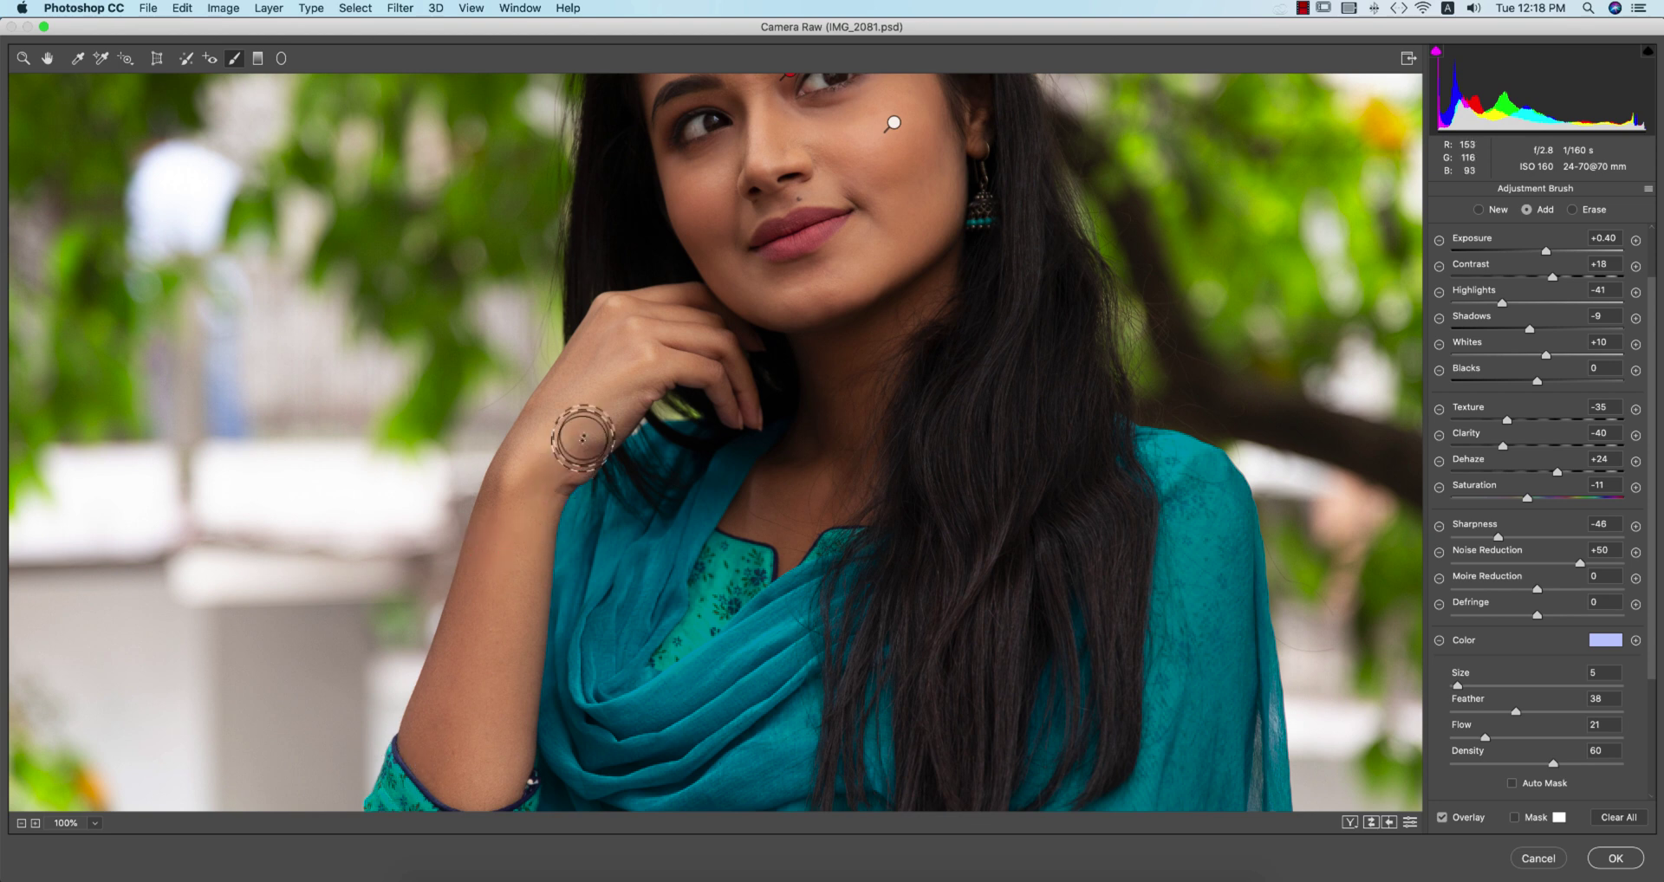
pyautogui.moveTo(653, 353)
pyautogui.mouseDown()
pyautogui.moveTo(508, 453)
pyautogui.moveTo(530, 468)
pyautogui.moveTo(411, 769)
pyautogui.mouseUp()
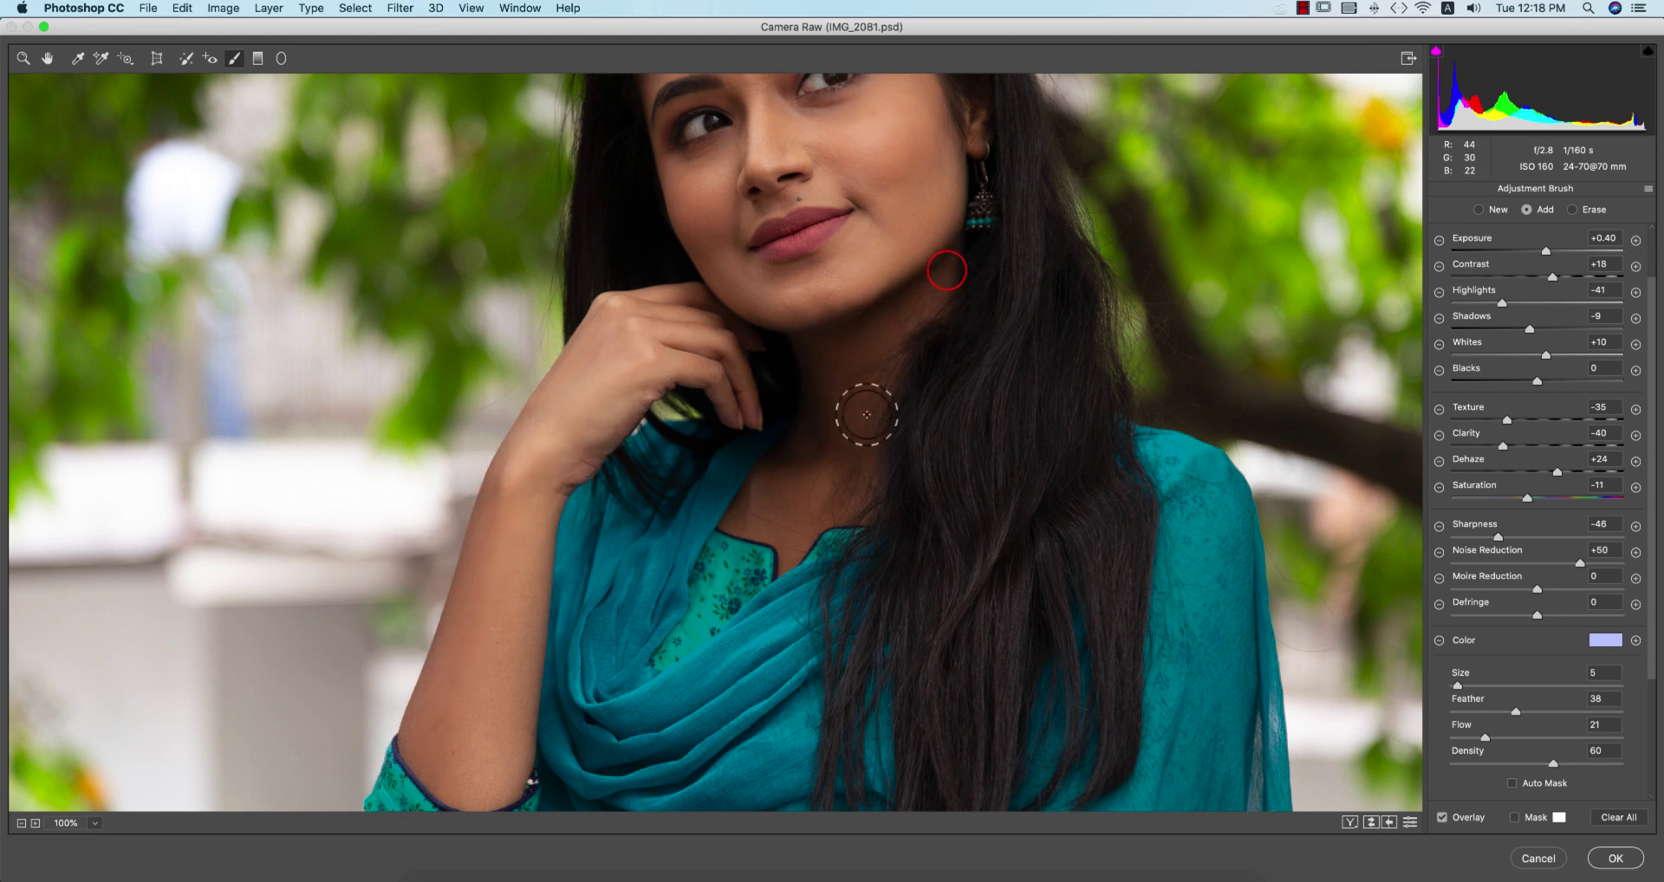
# Brush the smoothing adjustment over the folded lower arm, from the wrist to the edge of the scarf
pyautogui.moveTo(1080, 652); pyautogui.dragTo(1094, 103)
pyautogui.click(554, 481)
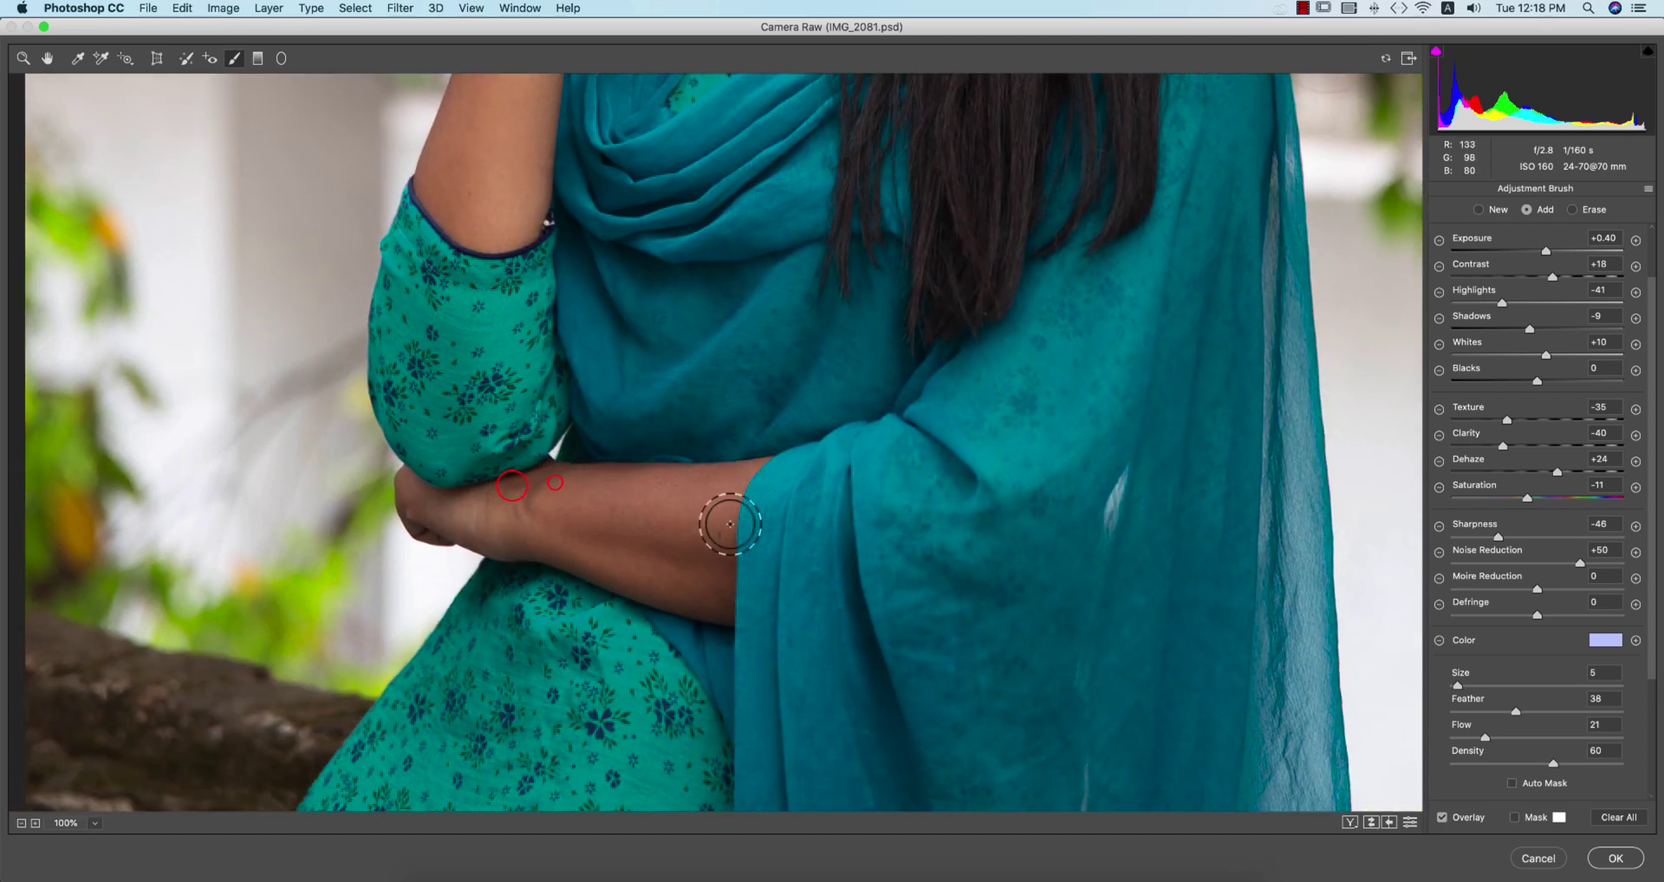
pyautogui.click(533, 503)
pyautogui.click(517, 542)
pyautogui.click(562, 567)
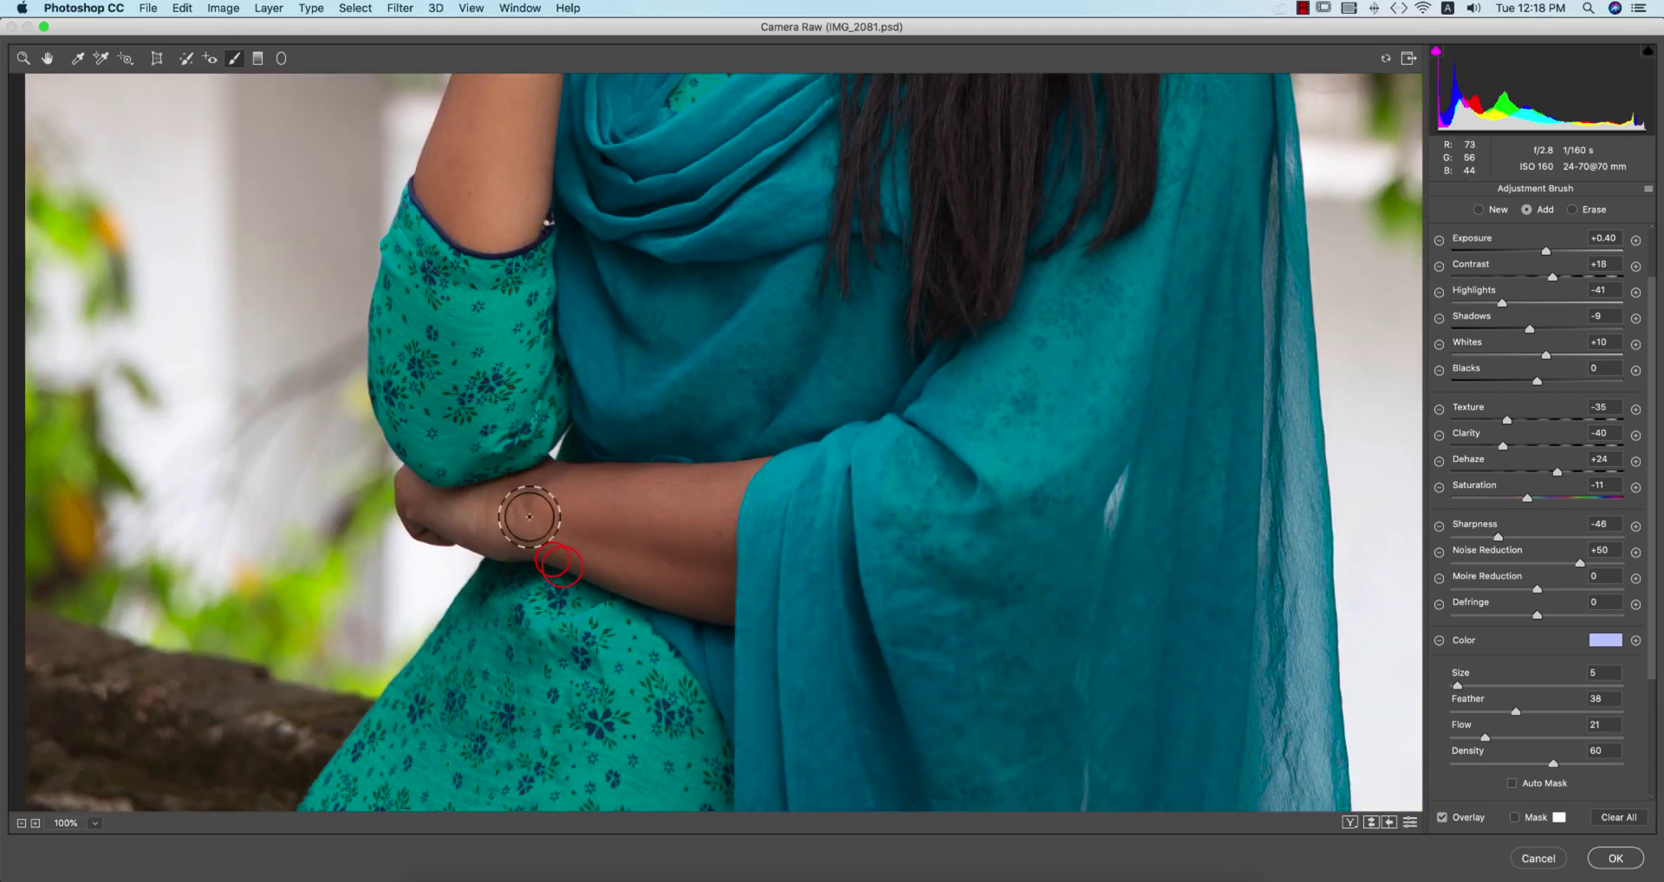
# Set the cheek brush adjustment's Exposure to +1.00 and paint it over the face and neck
pyautogui.moveTo(958, 305); pyautogui.dragTo(917, 660)
pyautogui.moveTo(849, 252); pyautogui.dragTo(900, 705)
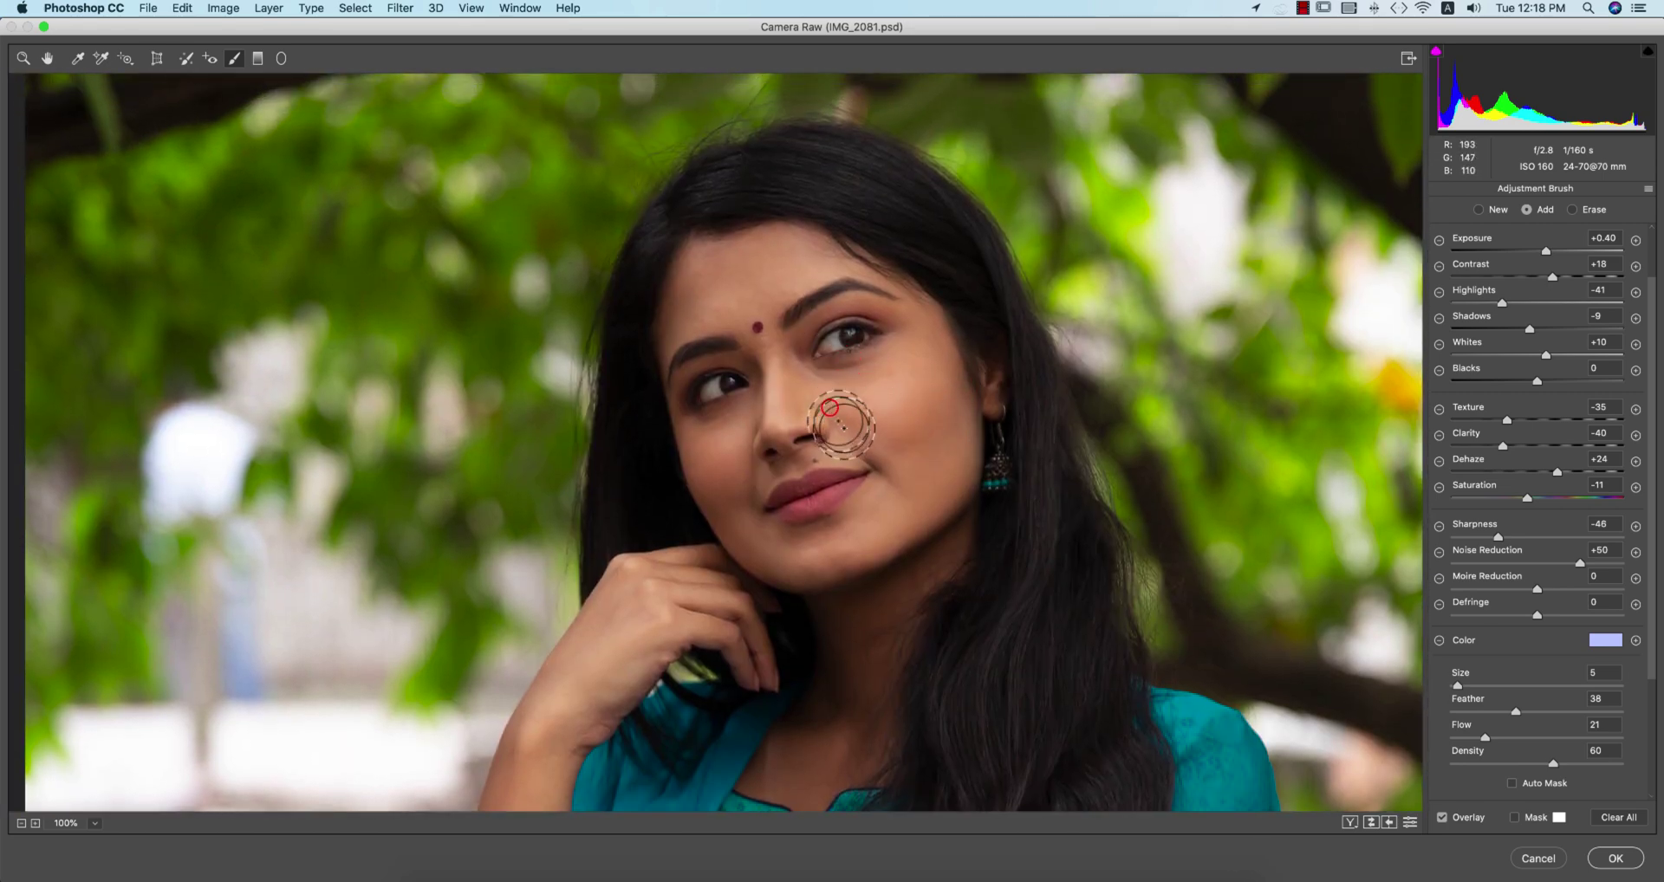
pyautogui.click(830, 407)
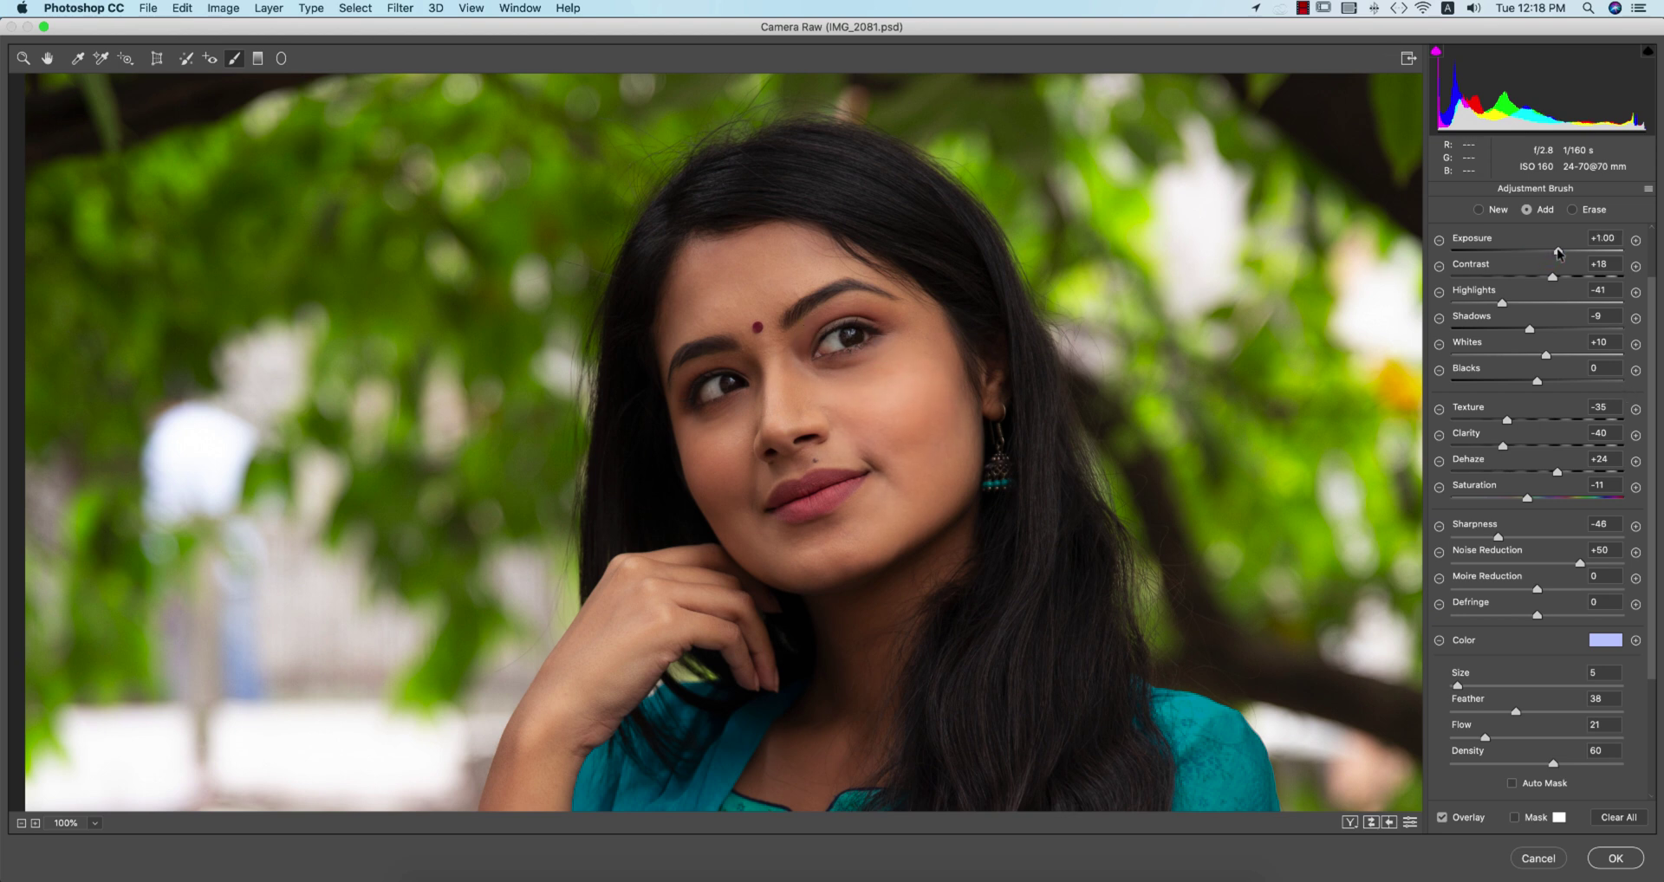
pyautogui.click(834, 537)
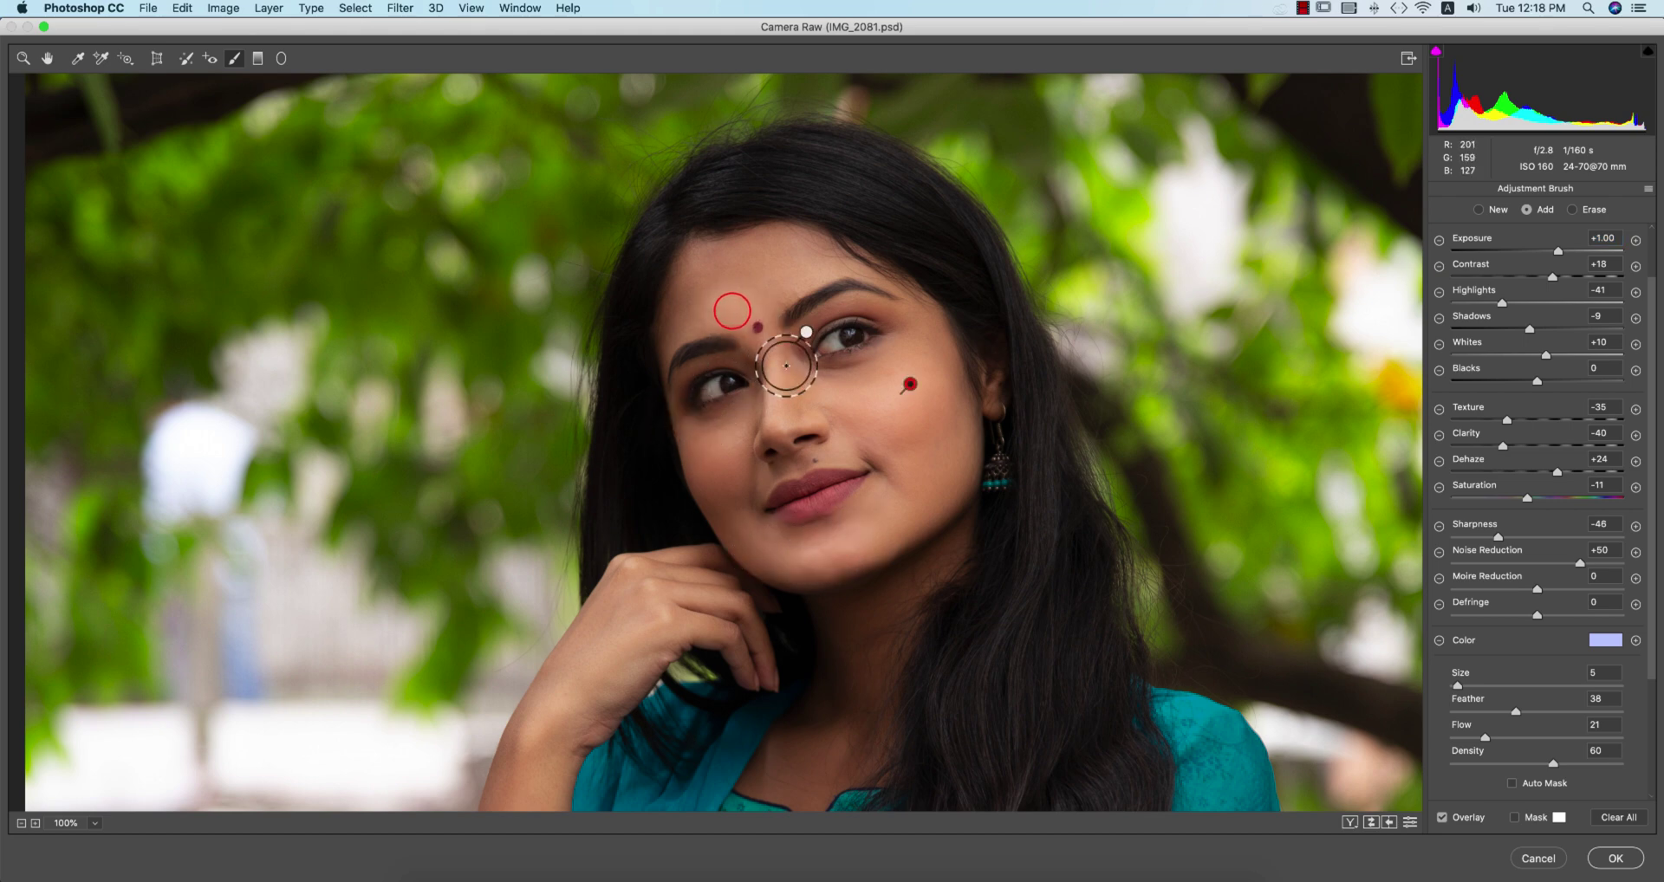
pyautogui.scroll(-3, 996, 441)
pyautogui.moveTo(864, 452)
pyautogui.mouseDown()
pyautogui.moveTo(810, 489)
pyautogui.moveTo(753, 487)
pyautogui.mouseUp()
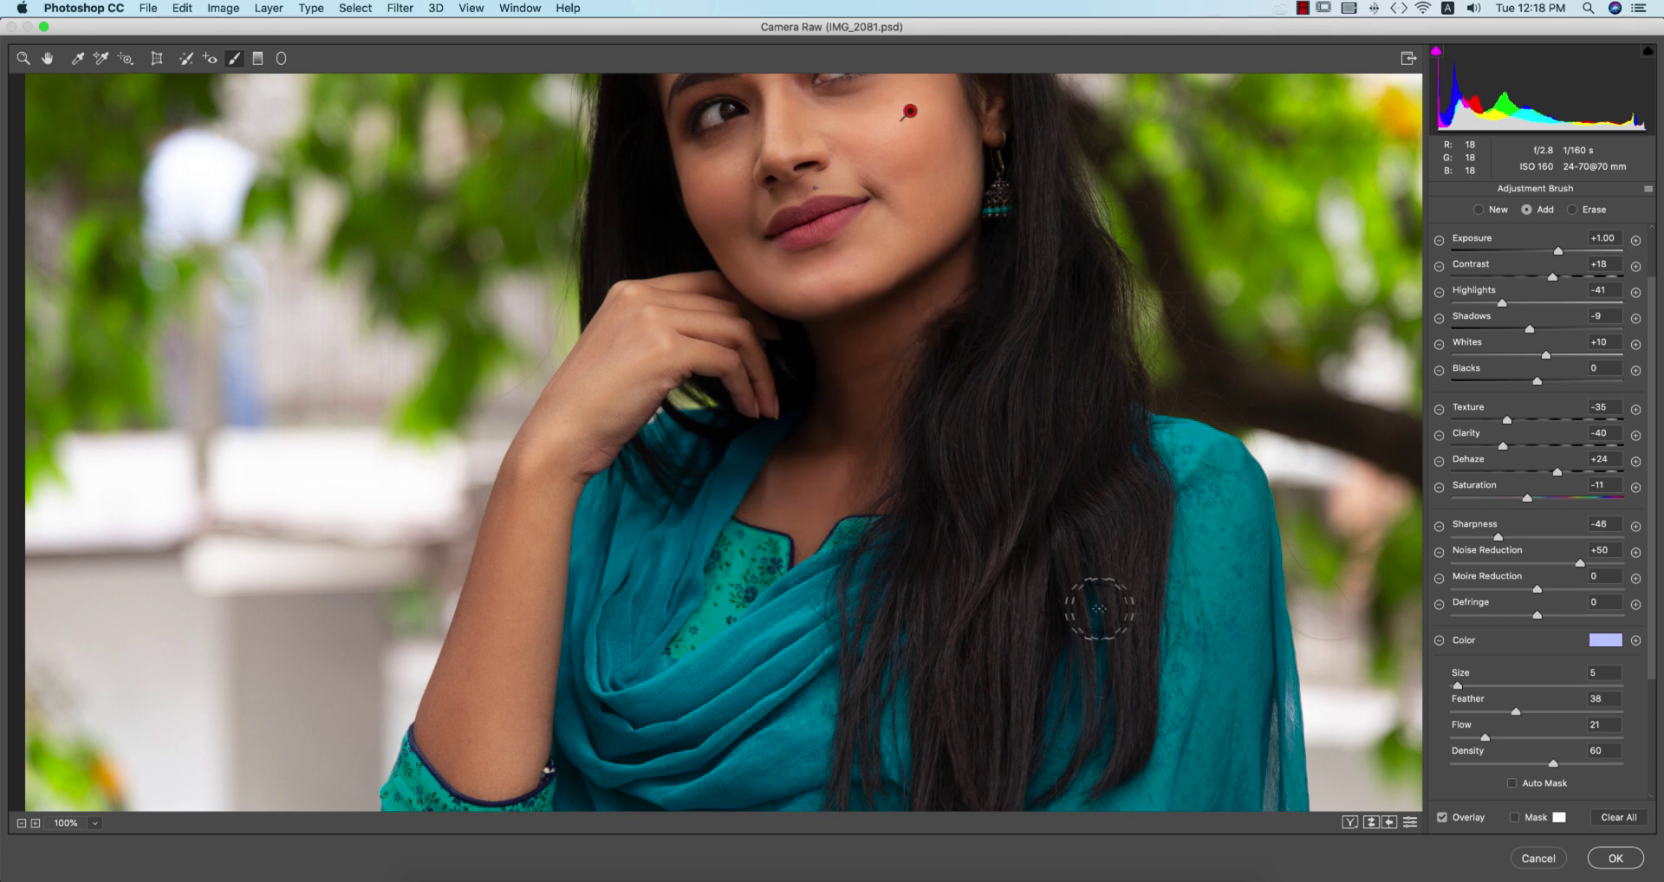
# Paint the brighter adjustment over the folded lower arm and the raised forearm, and view the whole photo
pyautogui.scroll(-10, 1098, 610)
pyautogui.scroll(5, 1098, 607)
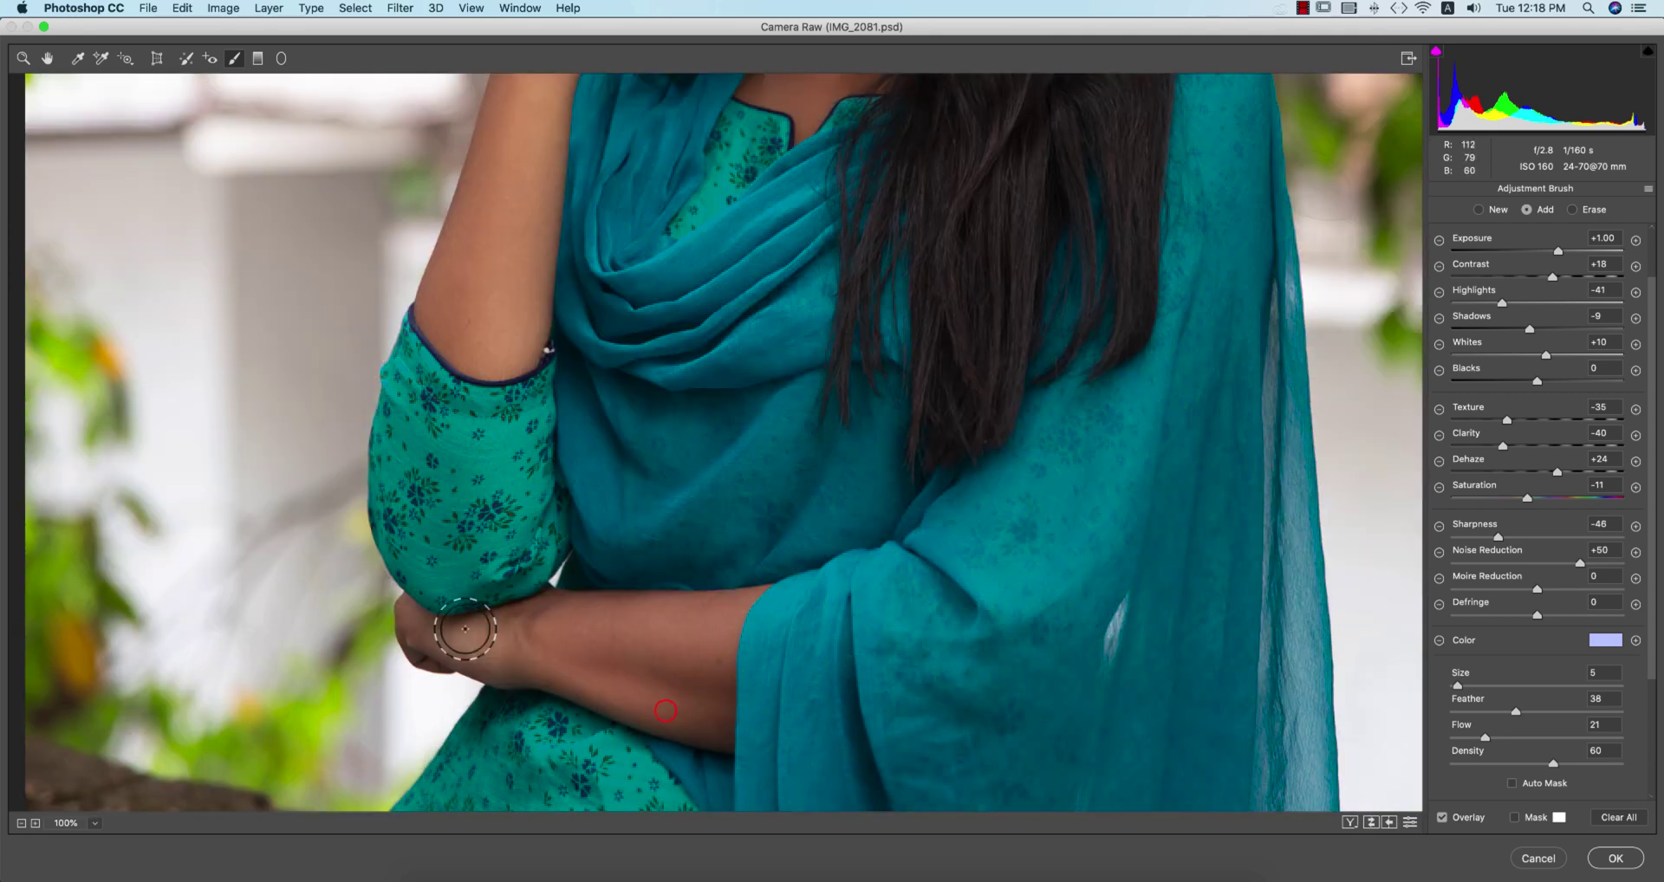
pyautogui.moveTo(465, 629)
pyautogui.mouseDown()
pyautogui.moveTo(716, 723)
pyautogui.moveTo(598, 639)
pyautogui.moveTo(746, 654)
pyautogui.moveTo(602, 598)
pyautogui.moveTo(743, 606)
pyautogui.moveTo(642, 668)
pyautogui.moveTo(684, 684)
pyautogui.moveTo(581, 594)
pyautogui.moveTo(758, 607)
pyautogui.mouseUp()
pyautogui.moveTo(612, 339); pyautogui.dragTo(612, 631)
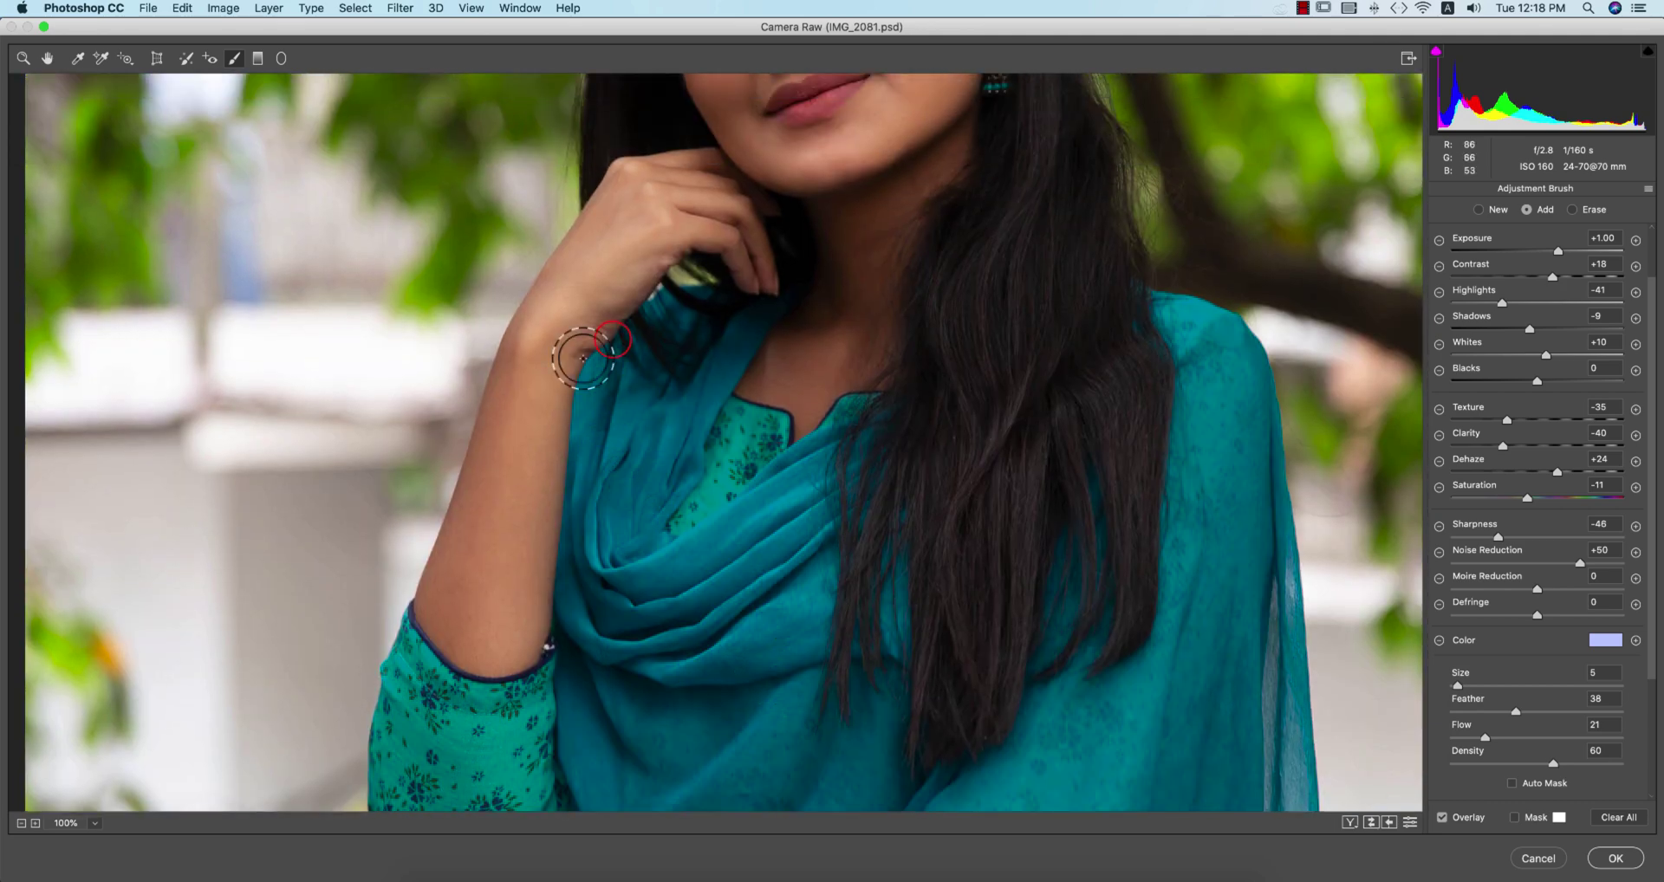
pyautogui.moveTo(575, 353)
pyautogui.mouseDown()
pyautogui.moveTo(519, 654)
pyautogui.moveTo(537, 370)
pyautogui.moveTo(457, 671)
pyautogui.moveTo(523, 457)
pyautogui.moveTo(526, 371)
pyautogui.moveTo(420, 629)
pyautogui.mouseUp()
pyautogui.scroll(-5, 434, 630)
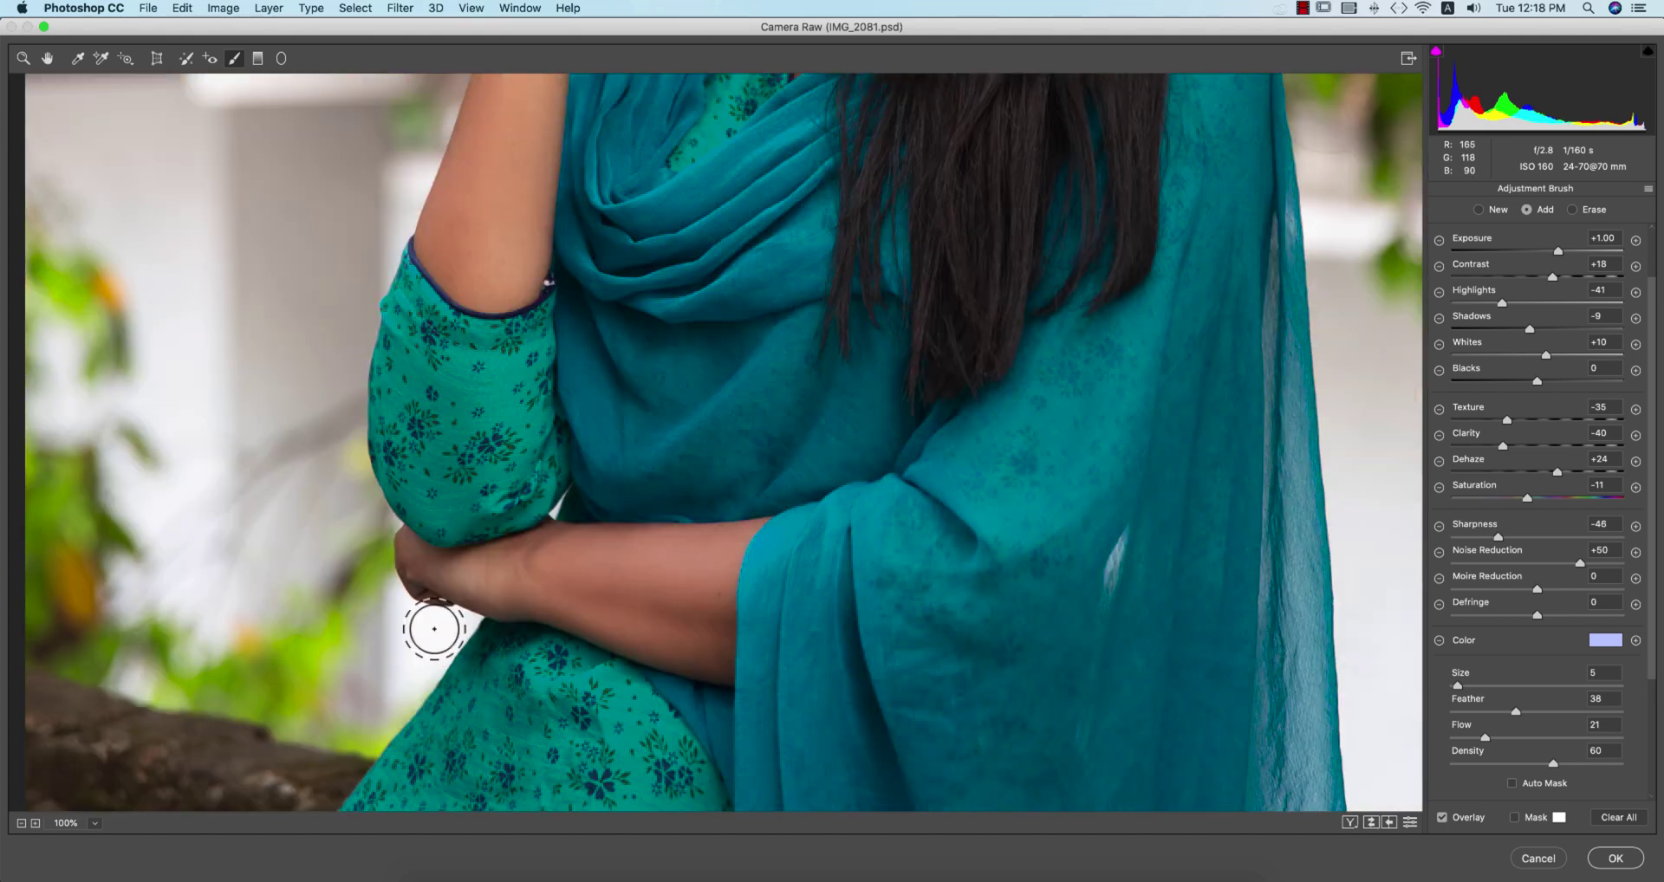
pyautogui.scroll(8, 698, 638)
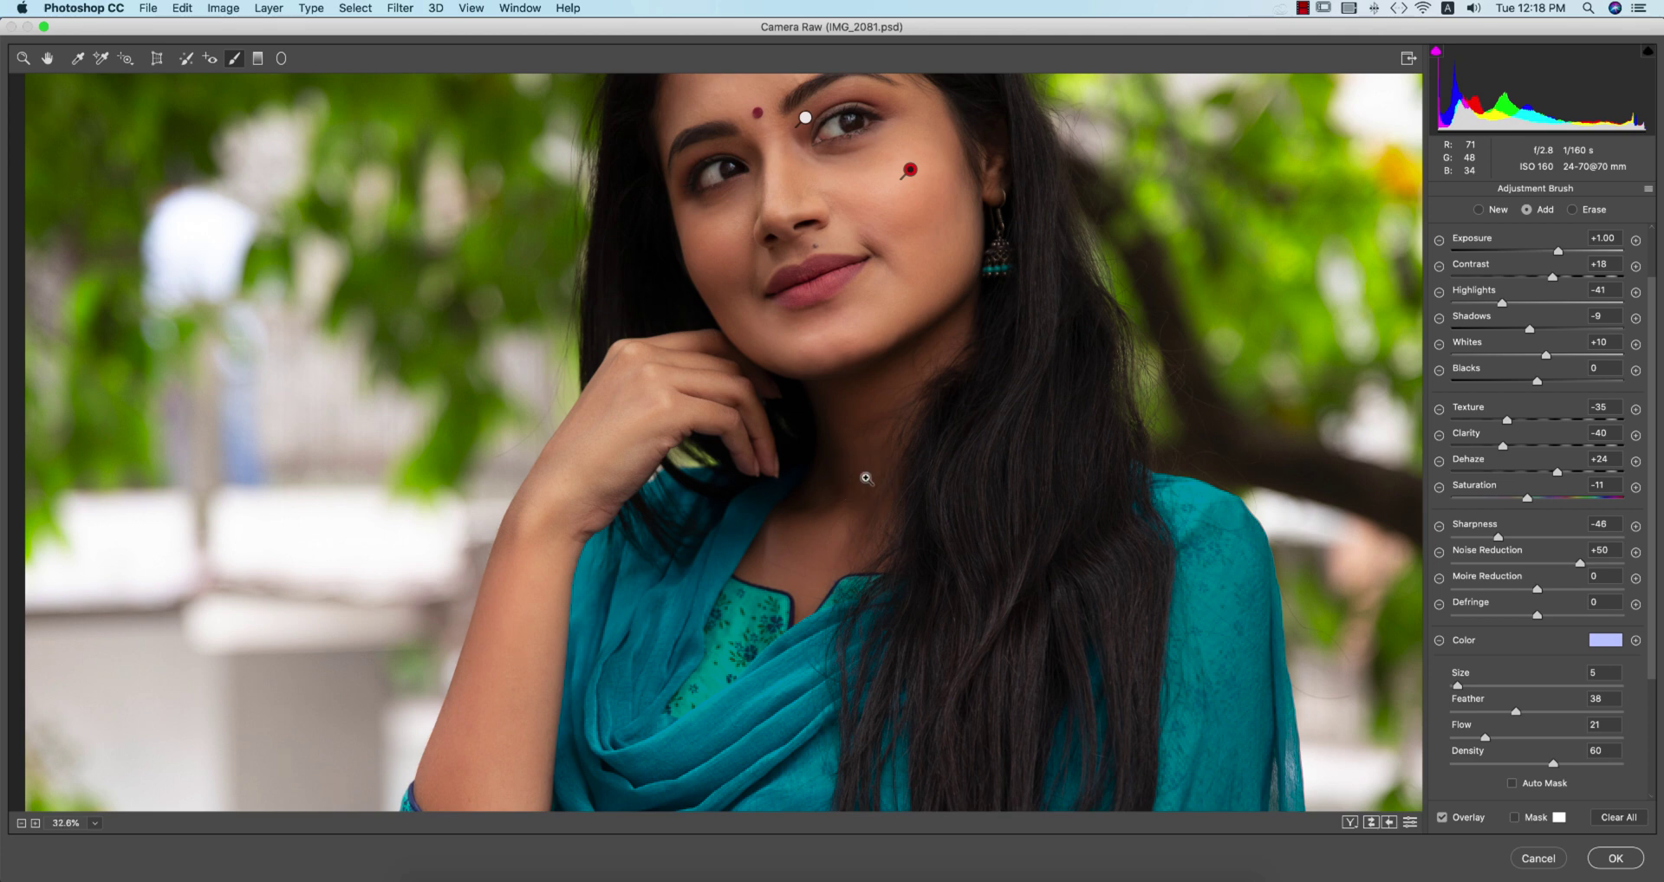
pyautogui.press('super+0')
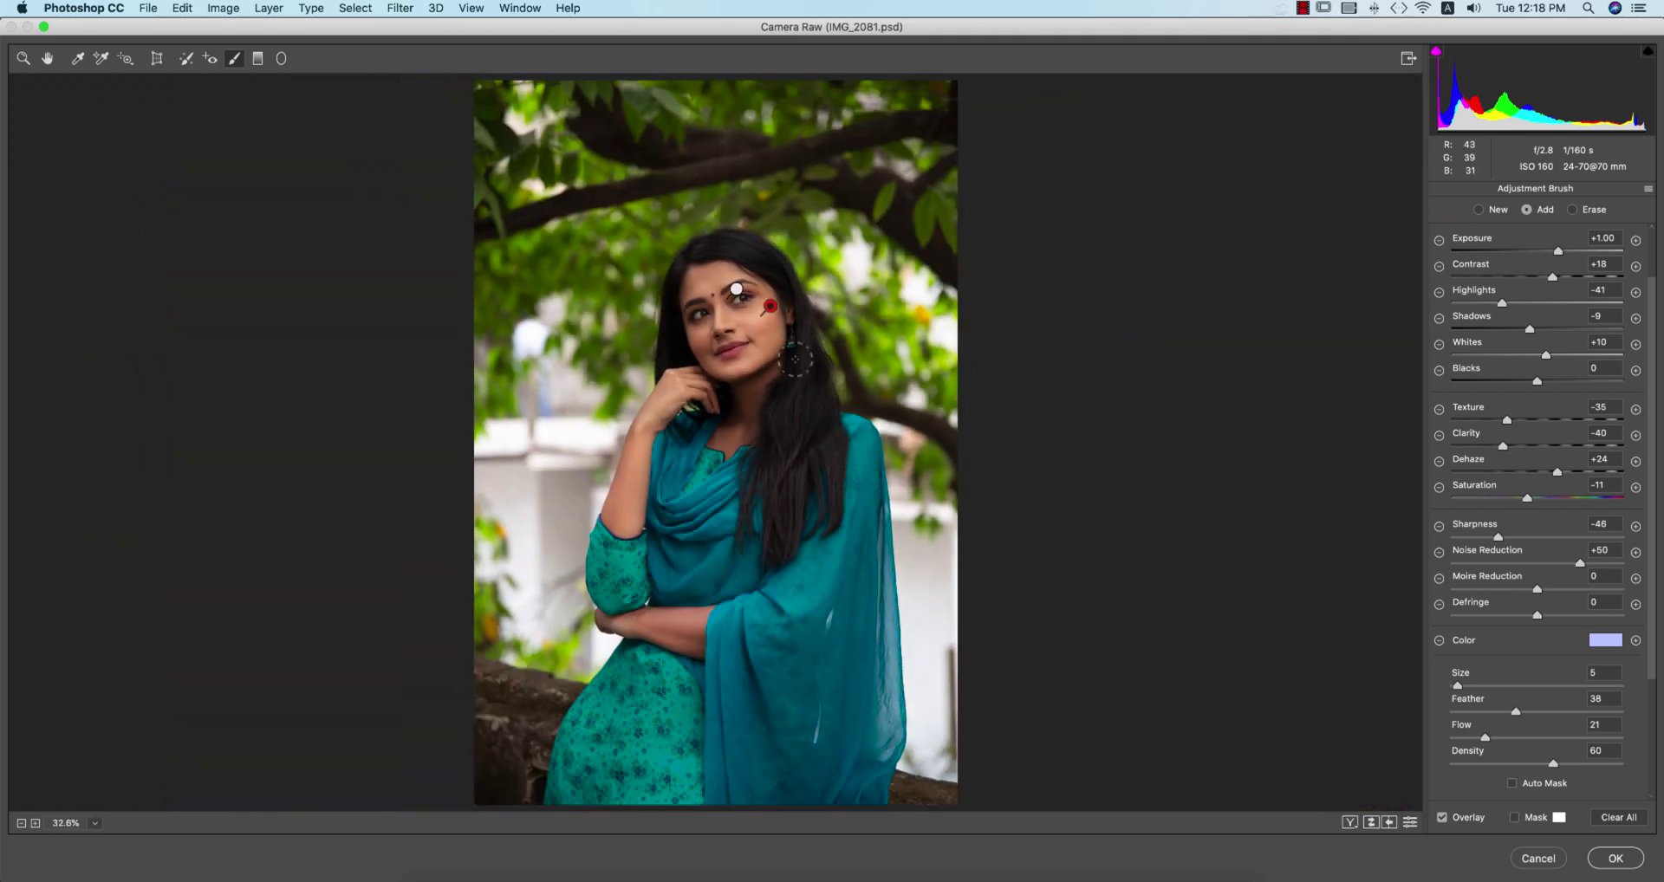
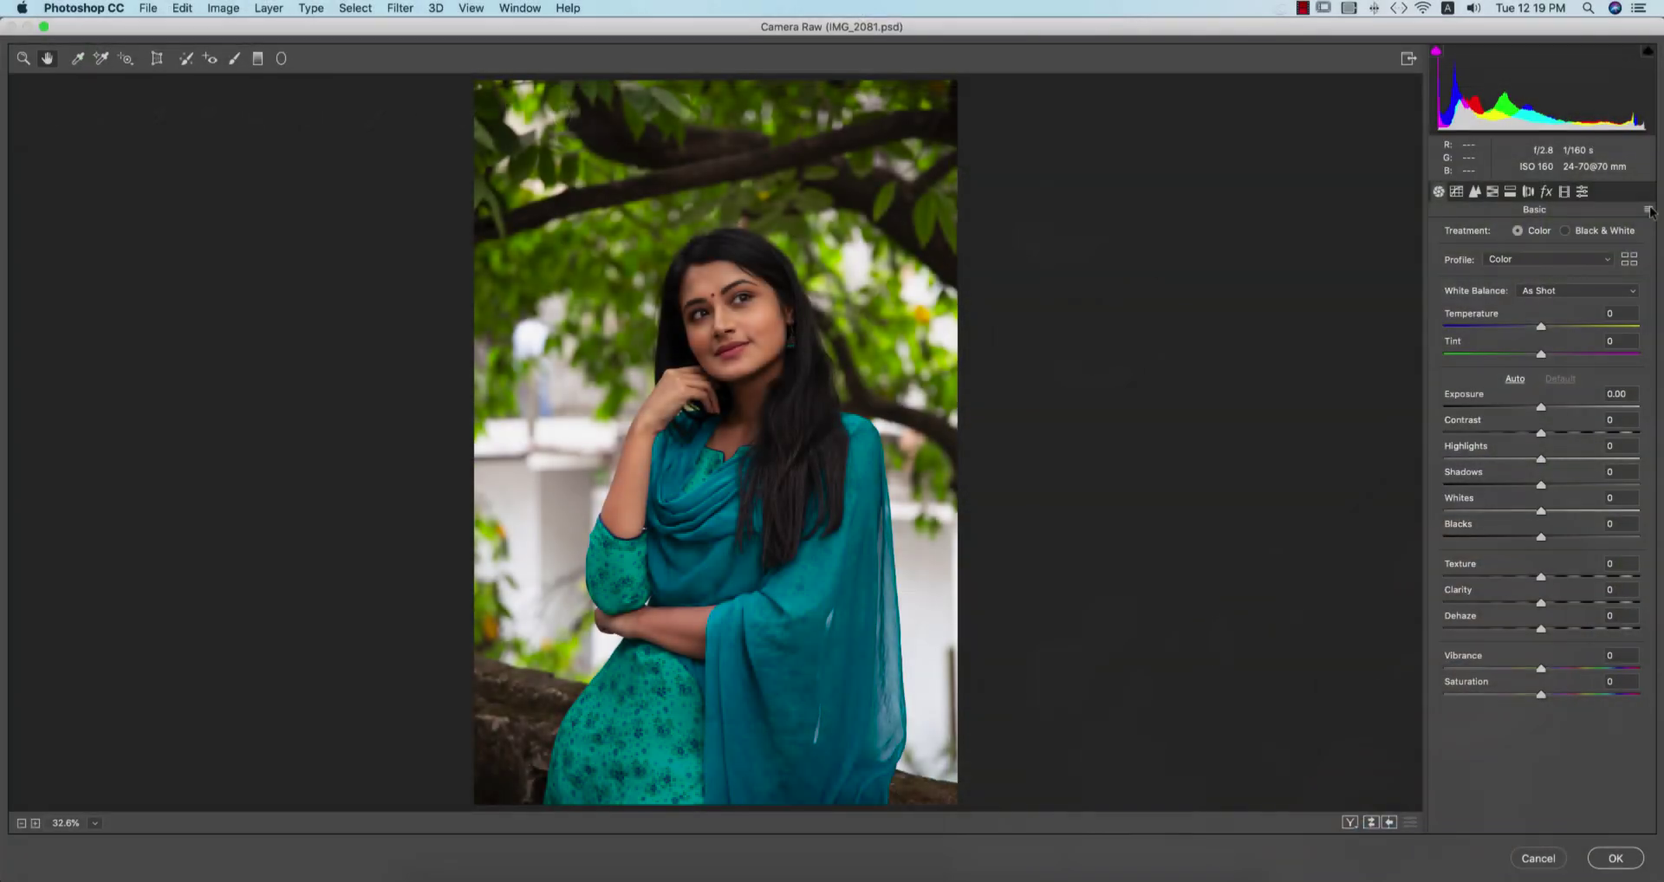
# Load the settings file BD urban 4.xmp from the 31-3-30 folder on the Apps And Work drive
pyautogui.click(1647, 209)
pyautogui.click(1523, 324)
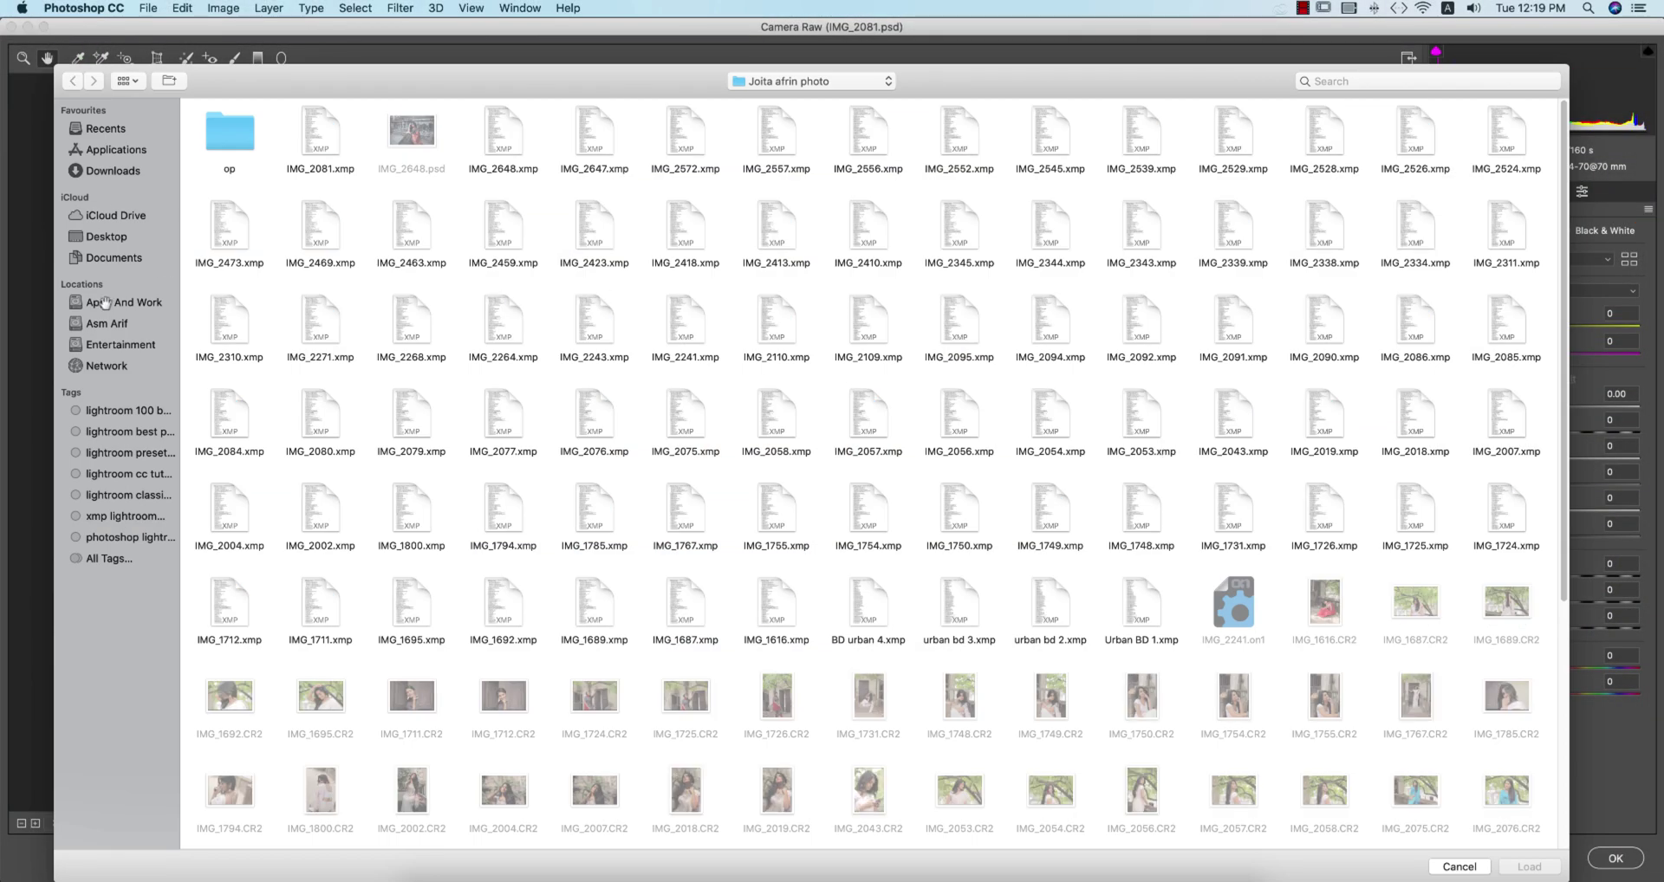
pyautogui.click(103, 302)
pyautogui.click(221, 137)
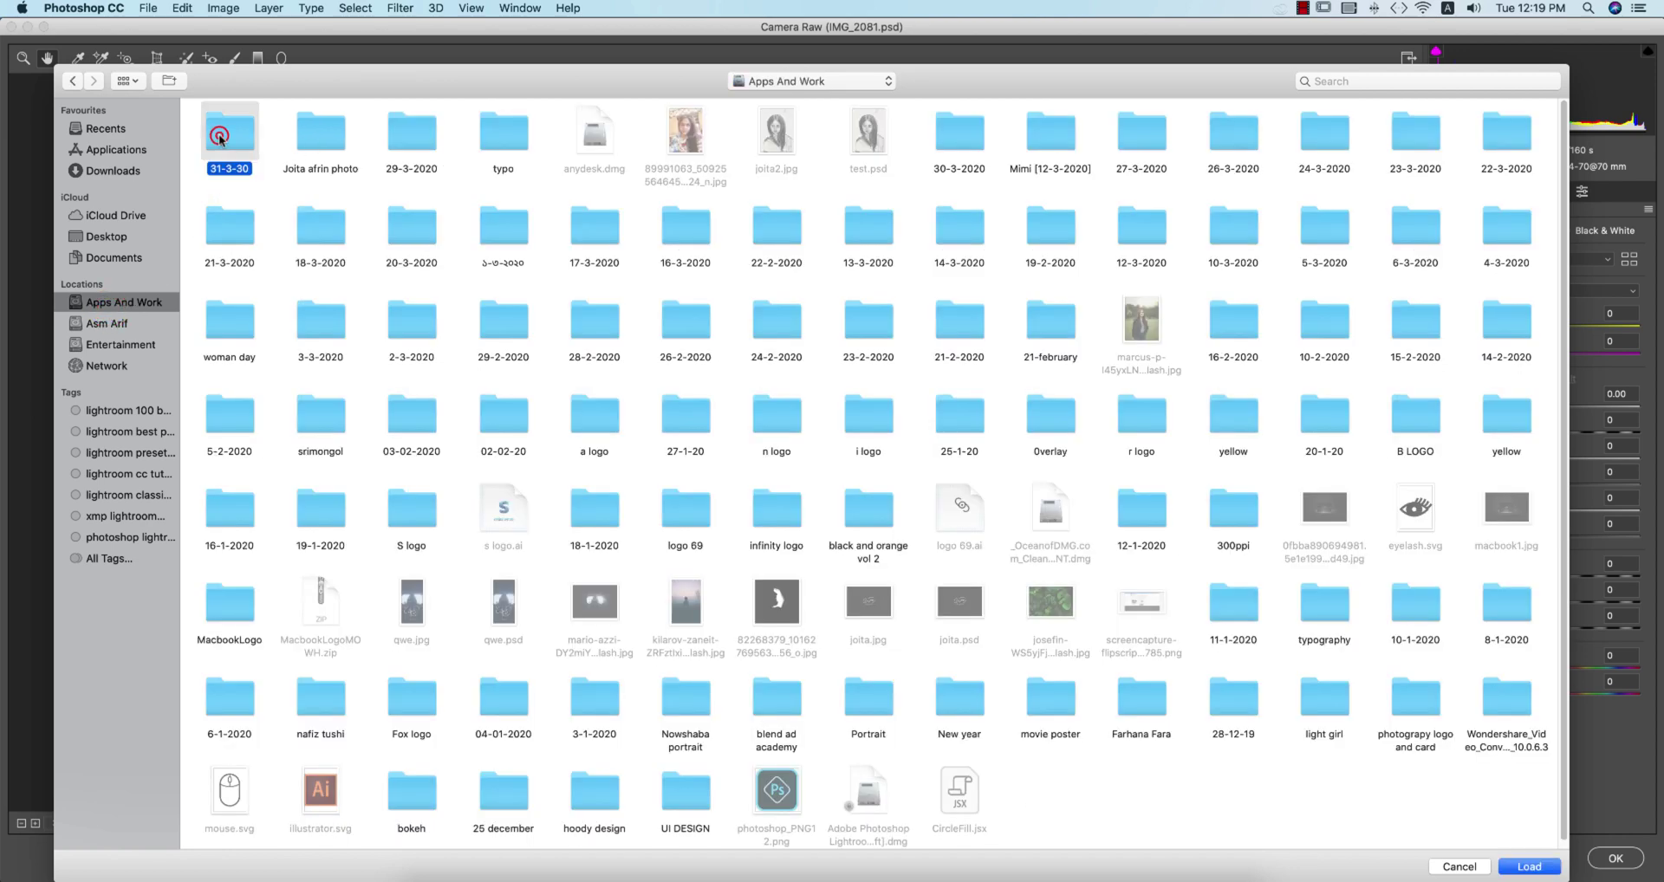
pyautogui.doubleClick(221, 137)
pyautogui.click(593, 134)
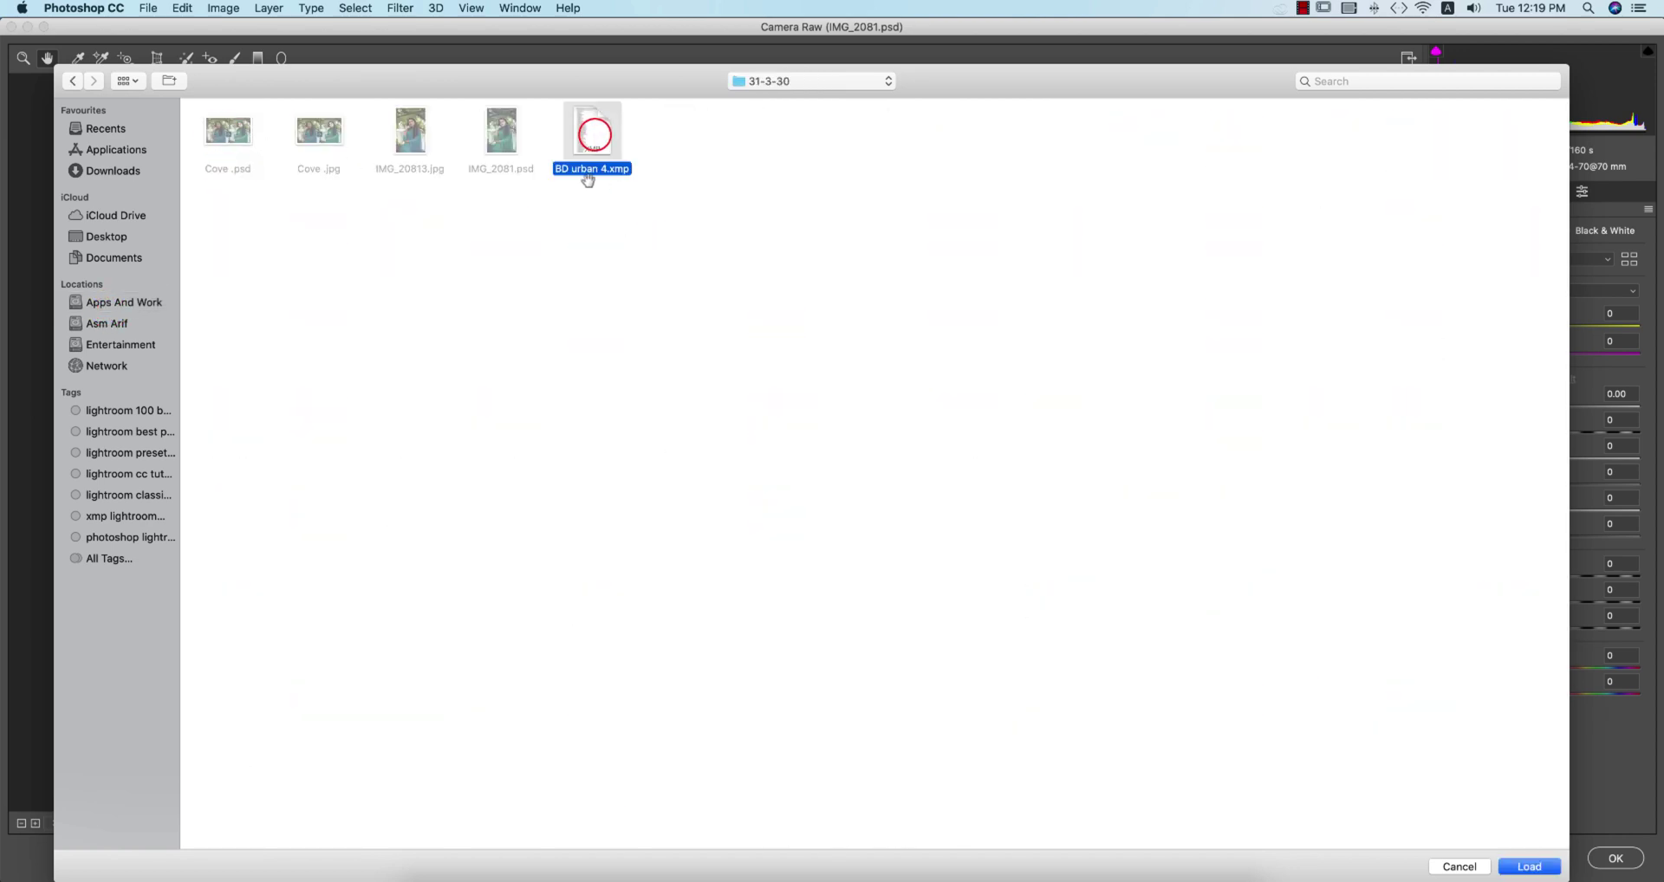
pyautogui.click(1518, 865)
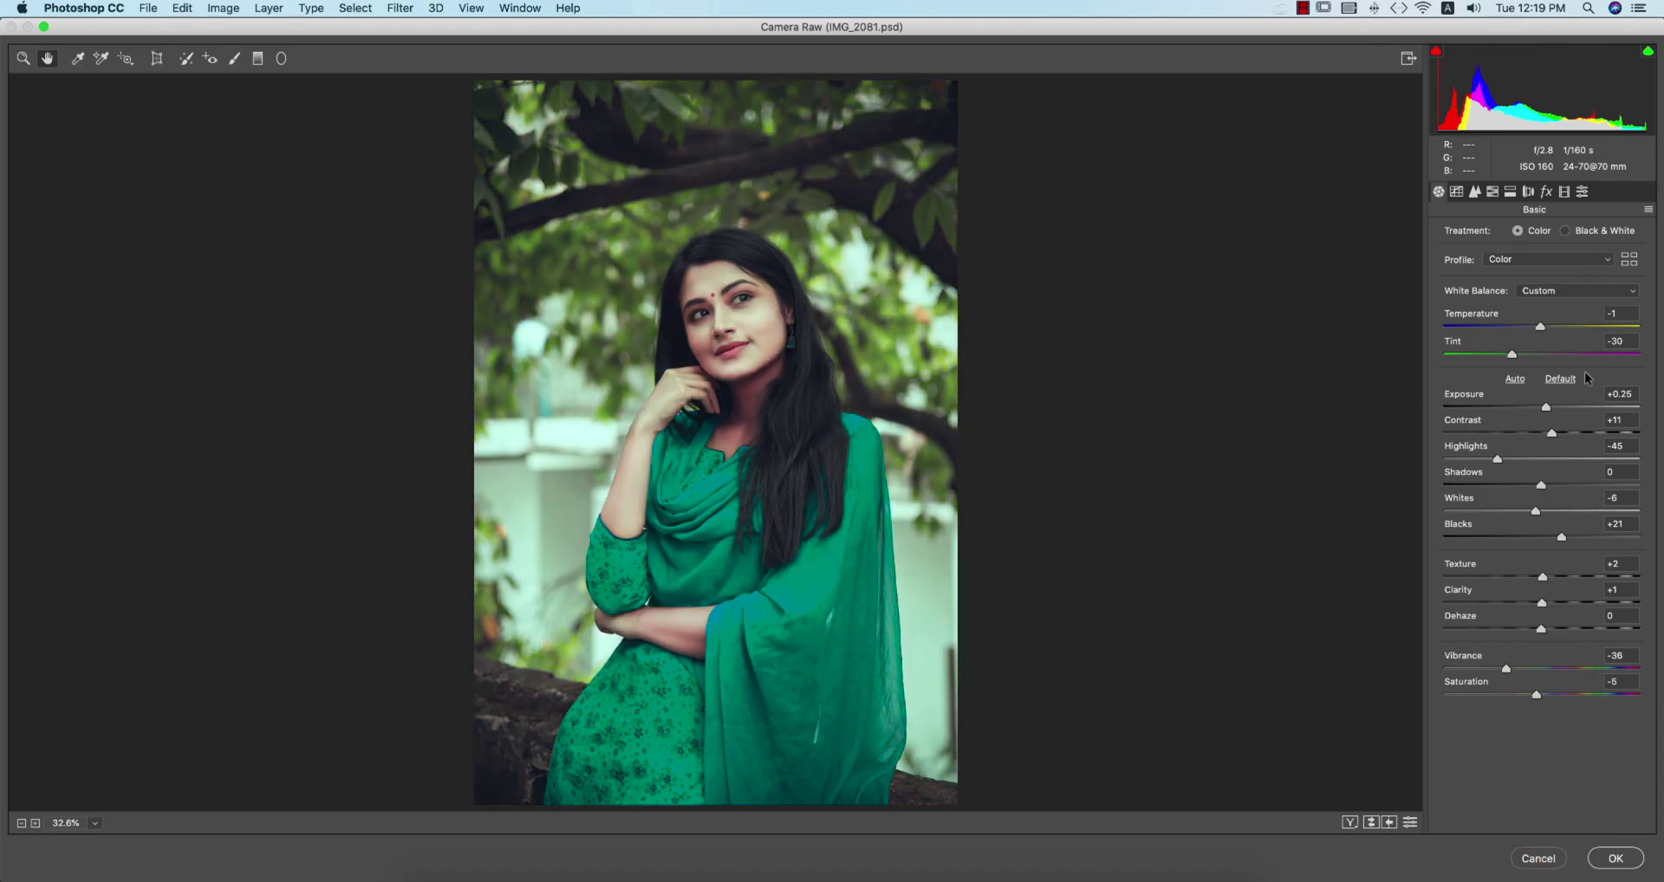
# Set Exposure to -0.10, Whites to +1, Highlights to -33 and Tint to -41
pyautogui.moveTo(1546, 407); pyautogui.dragTo(1541, 412)
pyautogui.click(1541, 409)
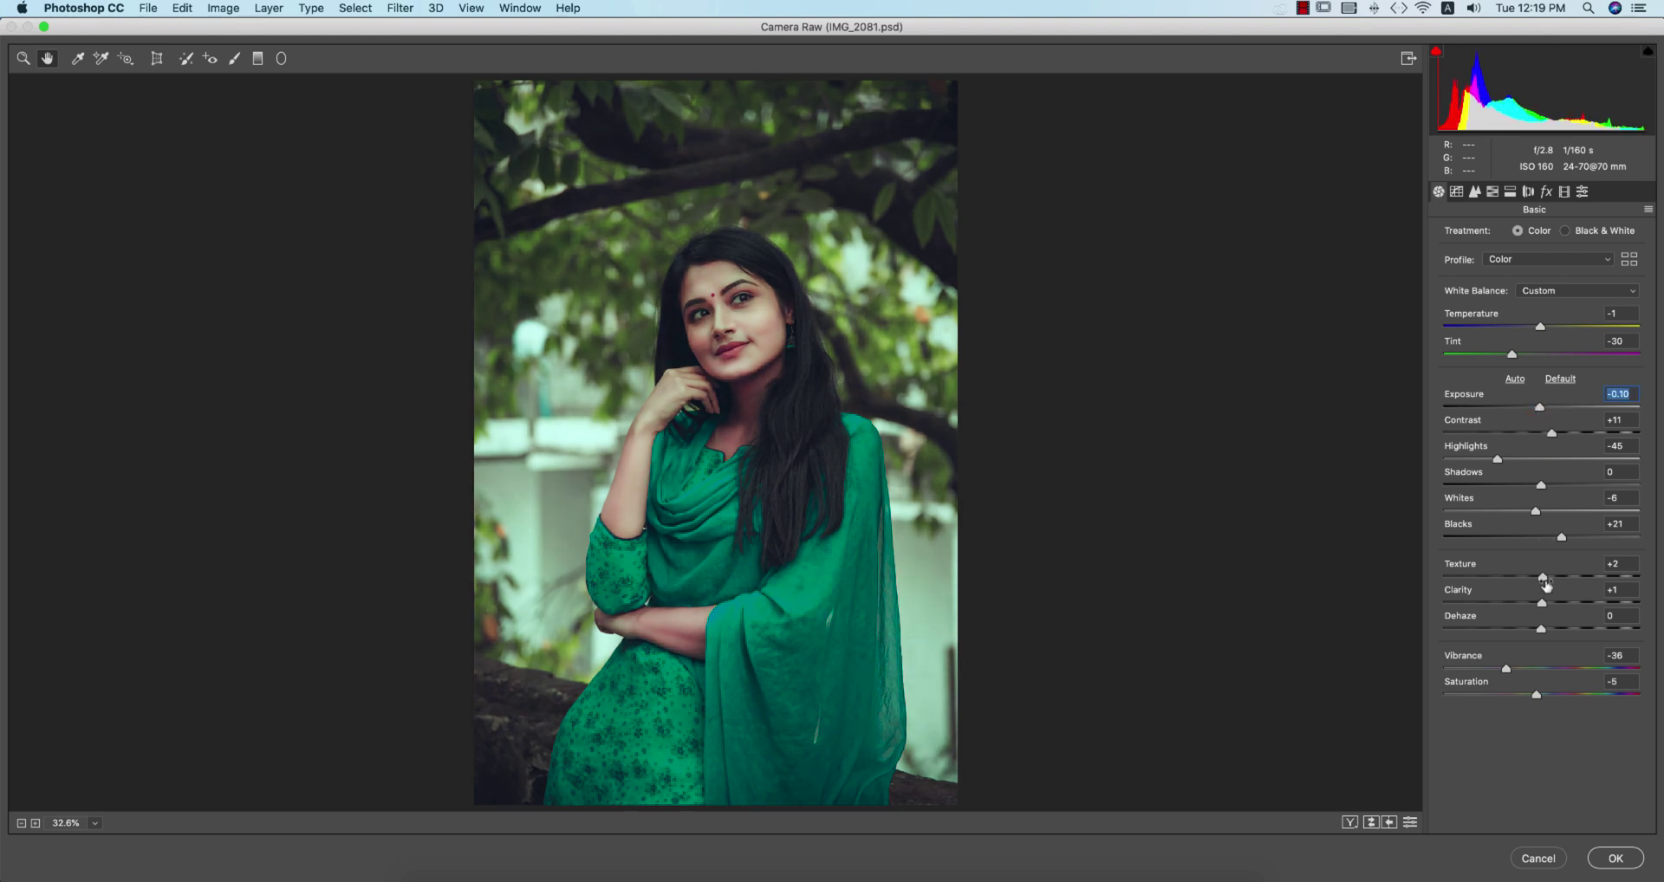
pyautogui.moveTo(1536, 513); pyautogui.dragTo(1543, 512)
pyautogui.moveTo(1502, 461); pyautogui.dragTo(1510, 461)
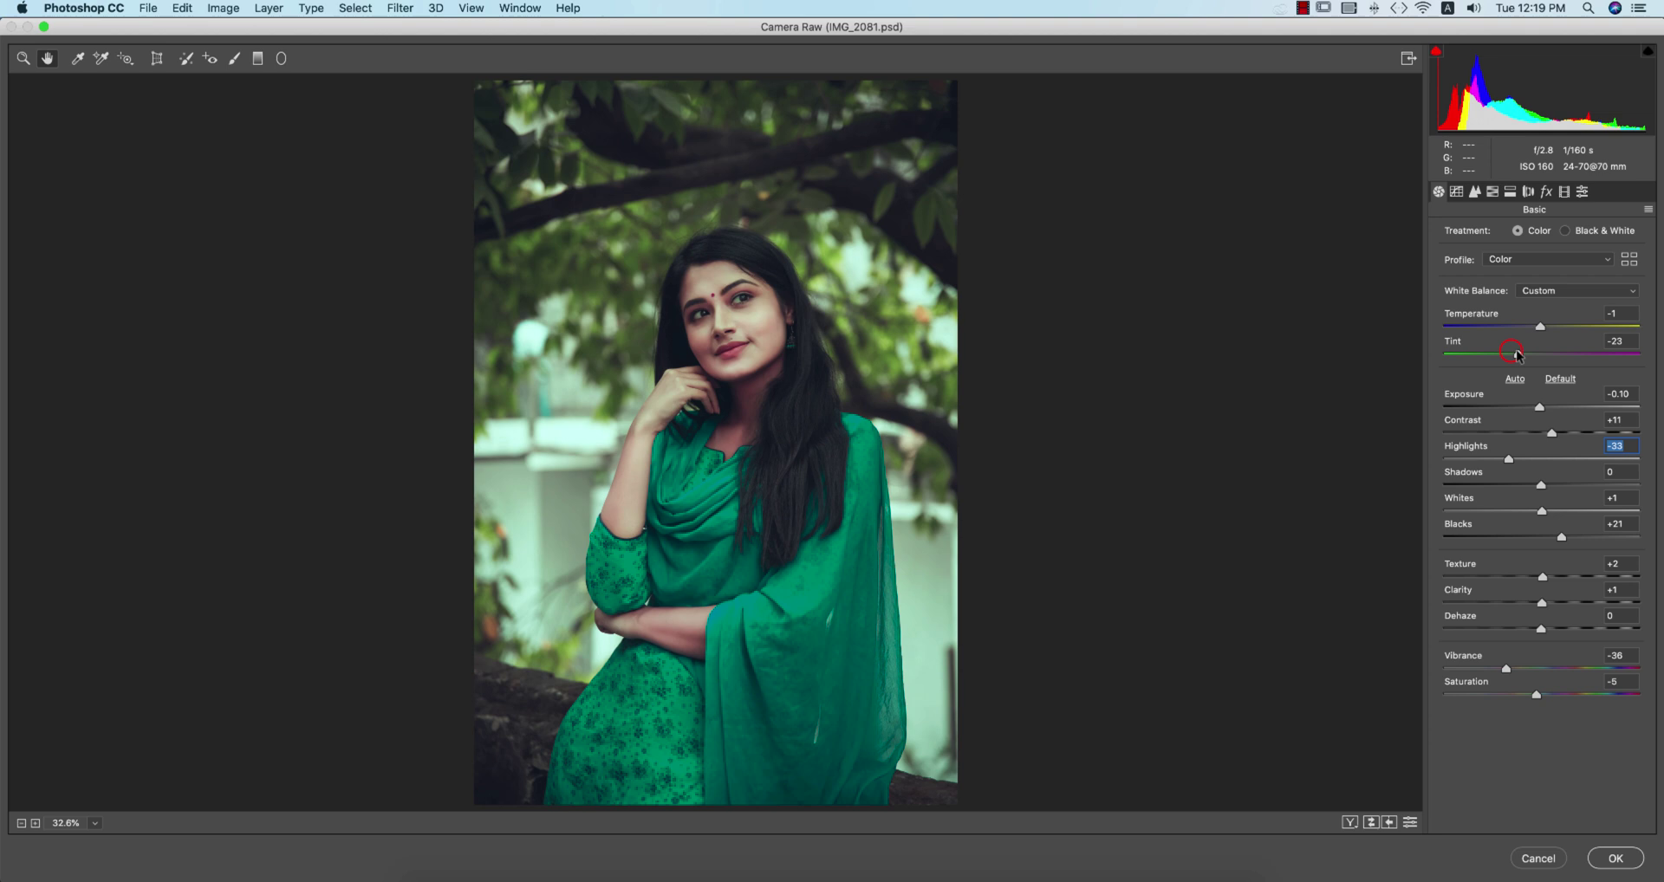
pyautogui.moveTo(1517, 353); pyautogui.dragTo(1502, 356)
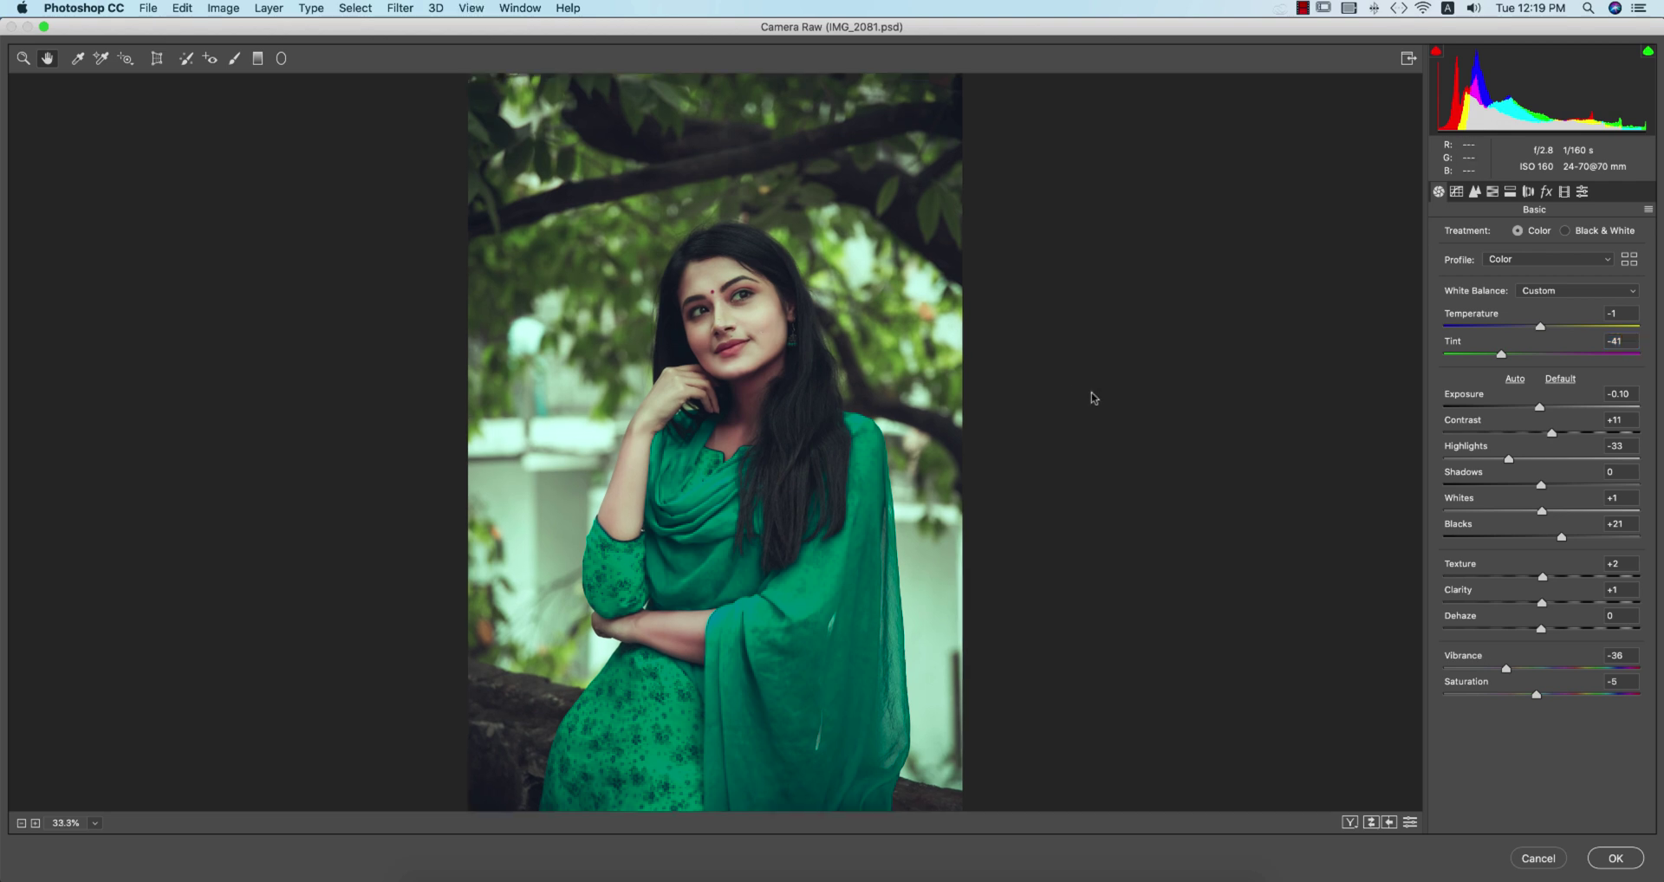
# Compare the portrait with its earlier settings, and set Texture to +17, Whites to -8 and Highlights to -60
pyautogui.press('super+equal')
pyautogui.scroll(5, 1083, 444)
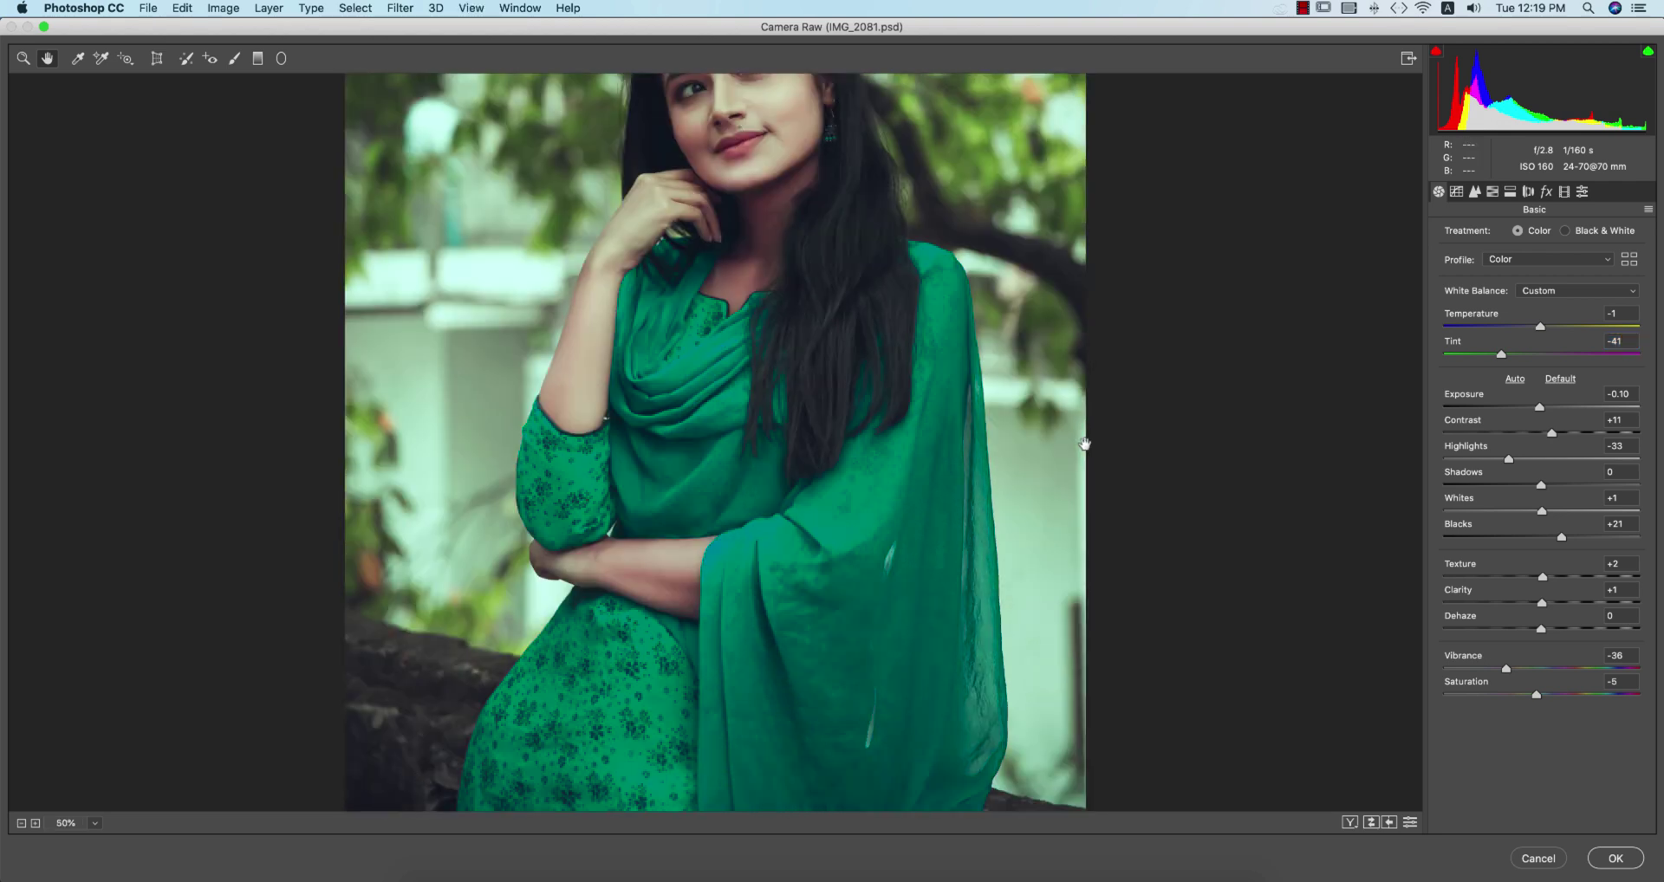
pyautogui.click(1371, 825)
pyautogui.click(1372, 828)
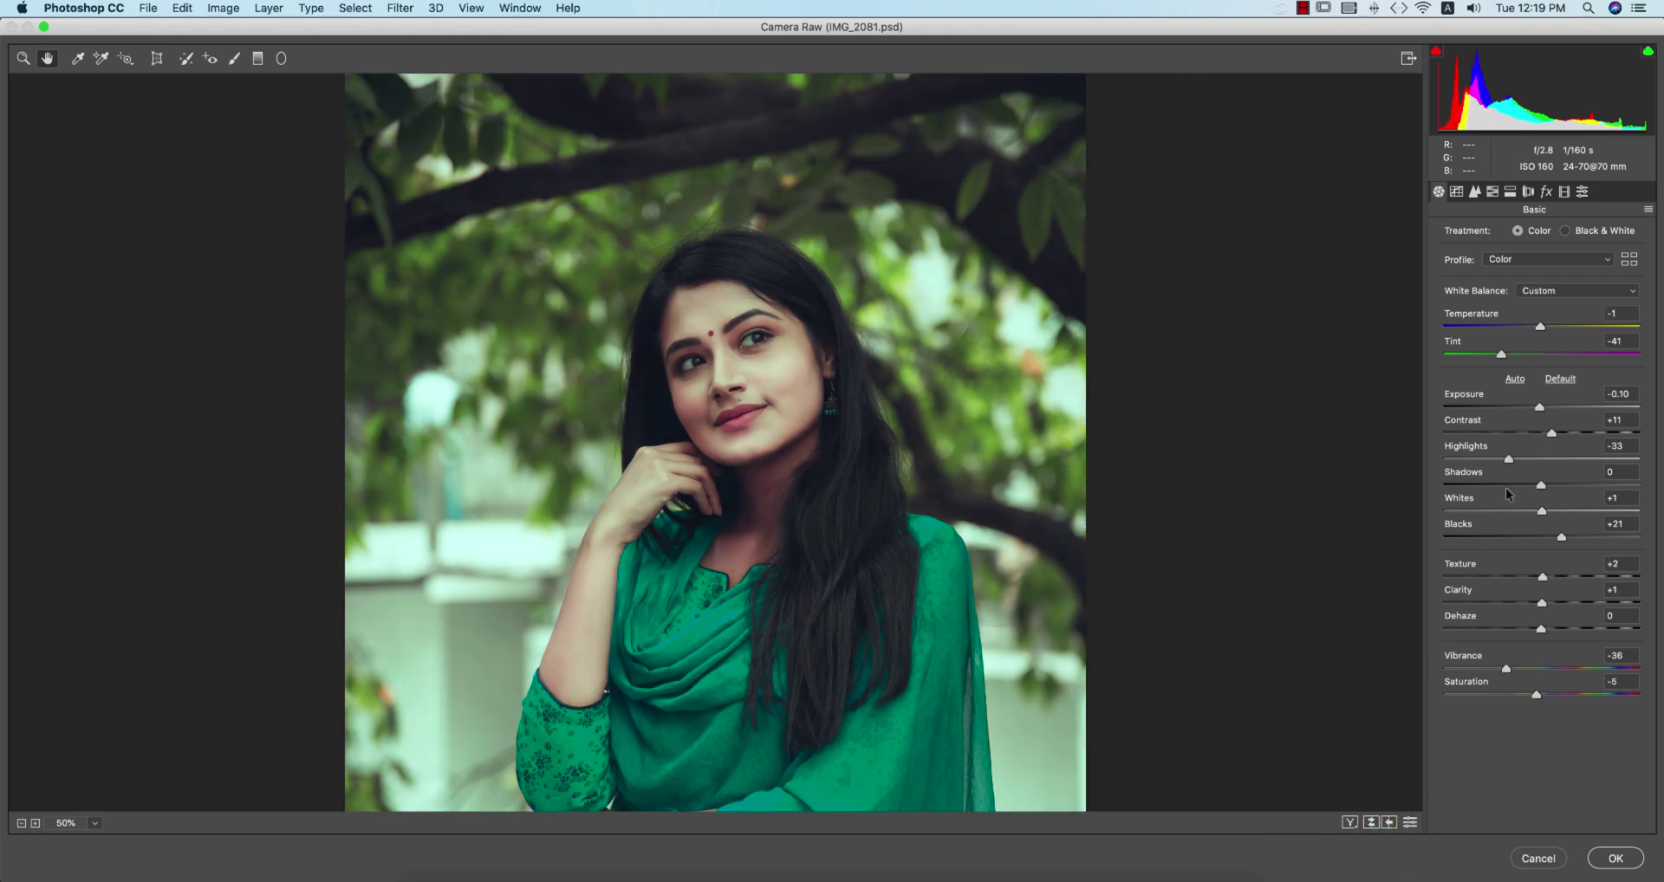
pyautogui.moveTo(1547, 578); pyautogui.dragTo(1562, 578)
pyautogui.moveTo(1543, 512); pyautogui.dragTo(1535, 514)
pyautogui.moveTo(1509, 458)
pyautogui.mouseDown()
pyautogui.moveTo(1468, 460)
pyautogui.moveTo(1482, 460)
pyautogui.mouseUp()
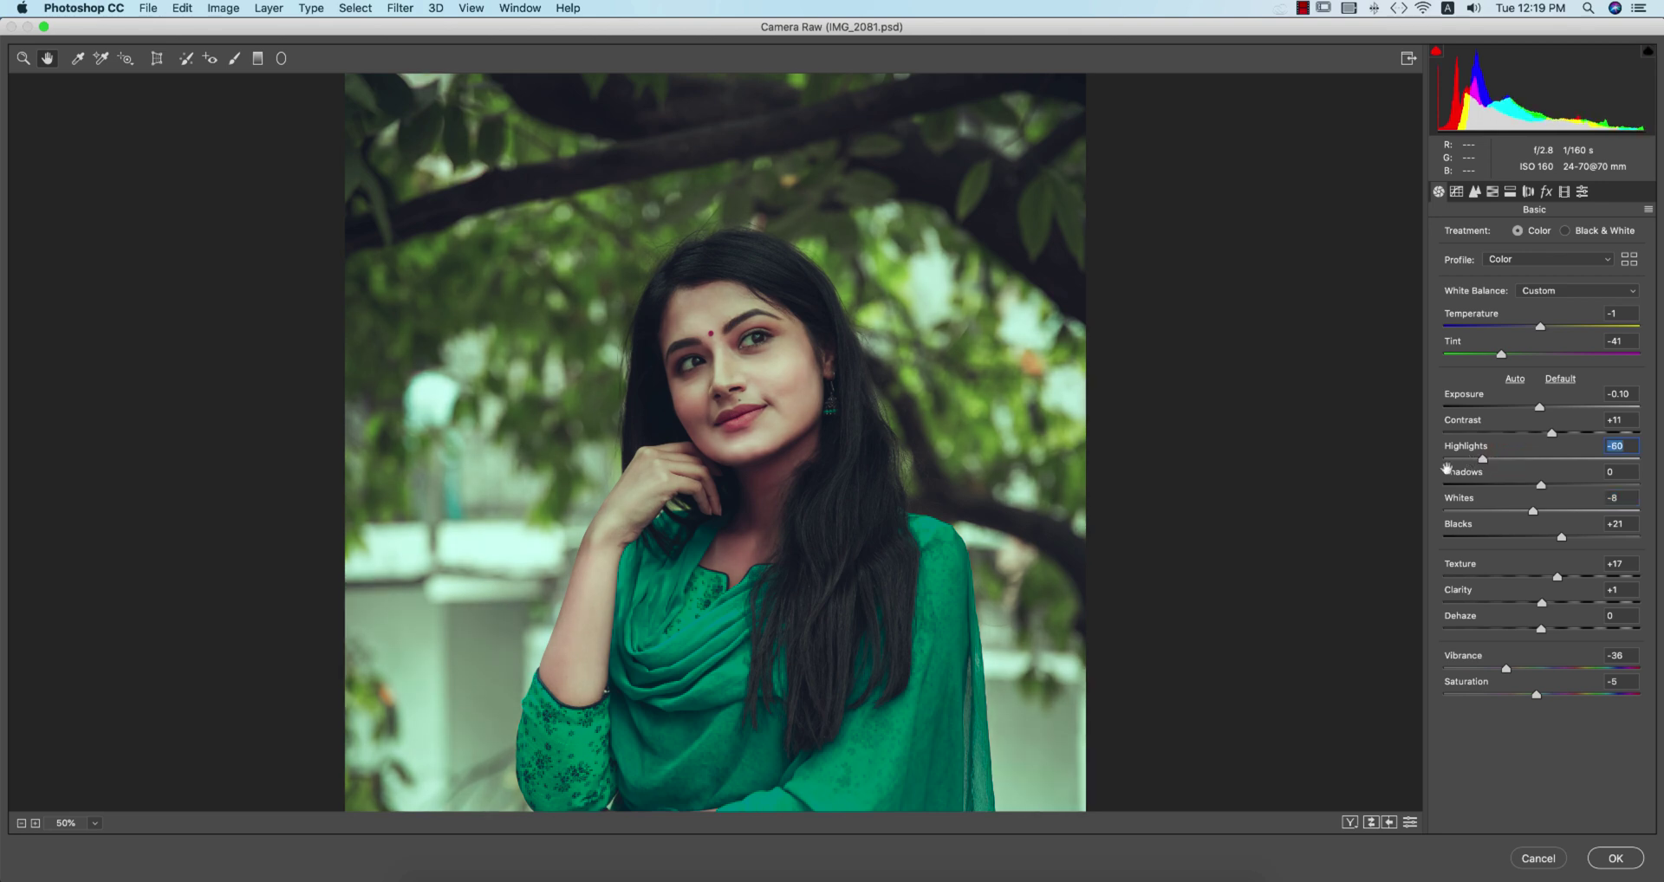
# Review the Basic adjustment values one by one, from Temperature and Tint to Blacks and Clarity
pyautogui.click(1621, 314)
pyautogui.click(1623, 341)
pyautogui.click(1624, 393)
pyautogui.click(1623, 420)
pyautogui.click(1624, 444)
pyautogui.click(1624, 472)
pyautogui.click(1629, 520)
pyautogui.click(1627, 588)
# Set Dehaze to +15 and cycle through the before/after comparison views back to the single view
pyautogui.moveTo(1543, 631); pyautogui.dragTo(1552, 637)
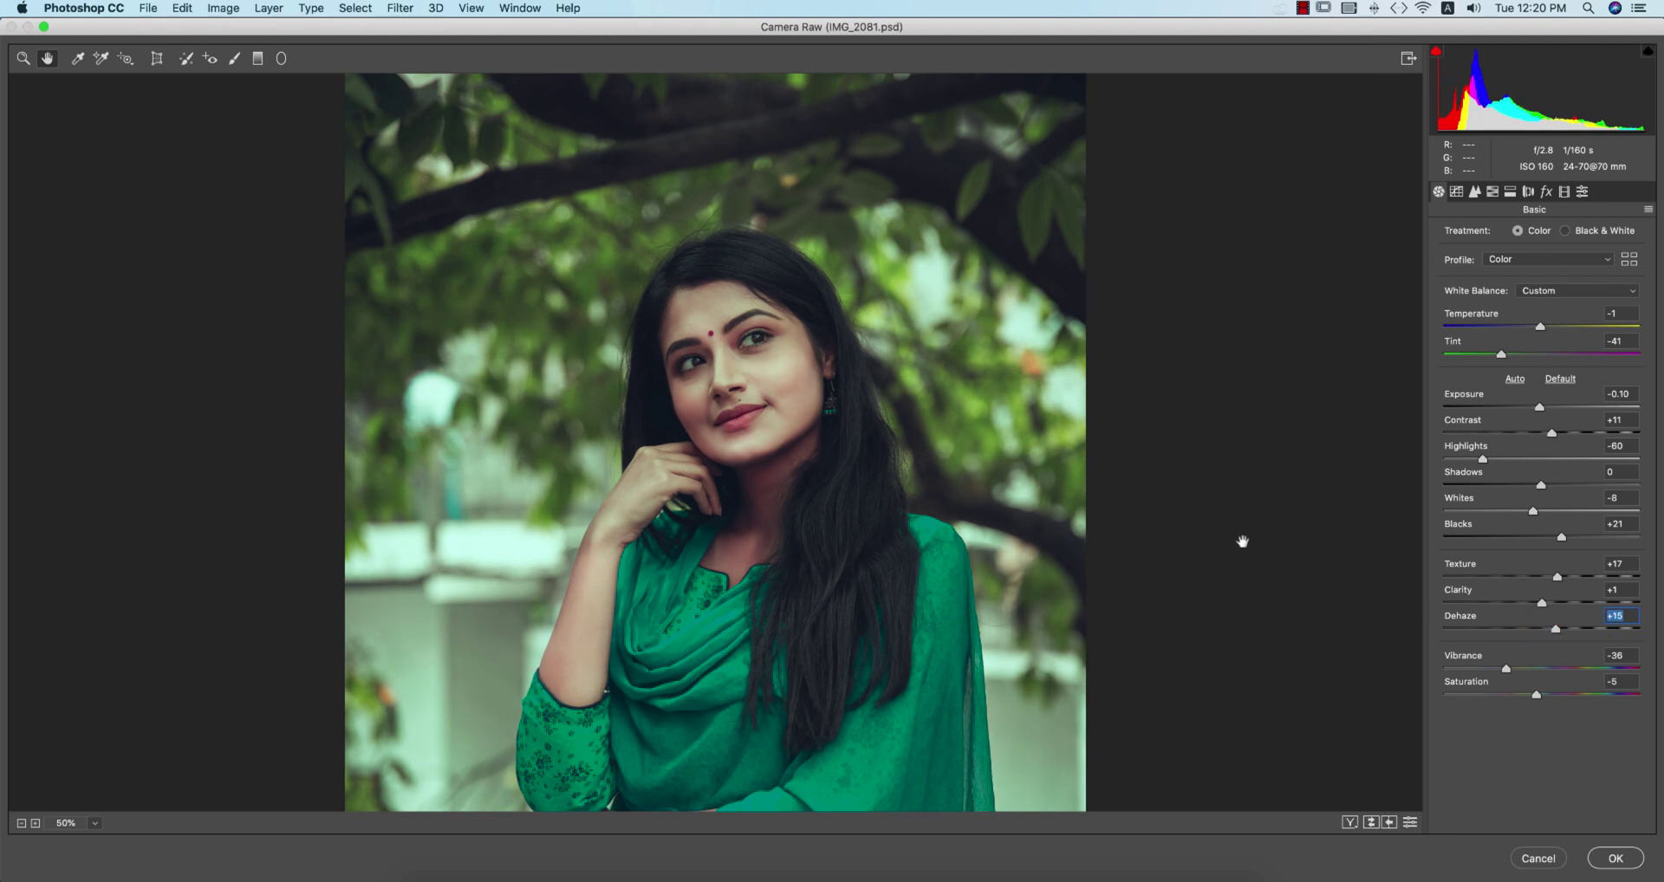
pyautogui.click(1349, 823)
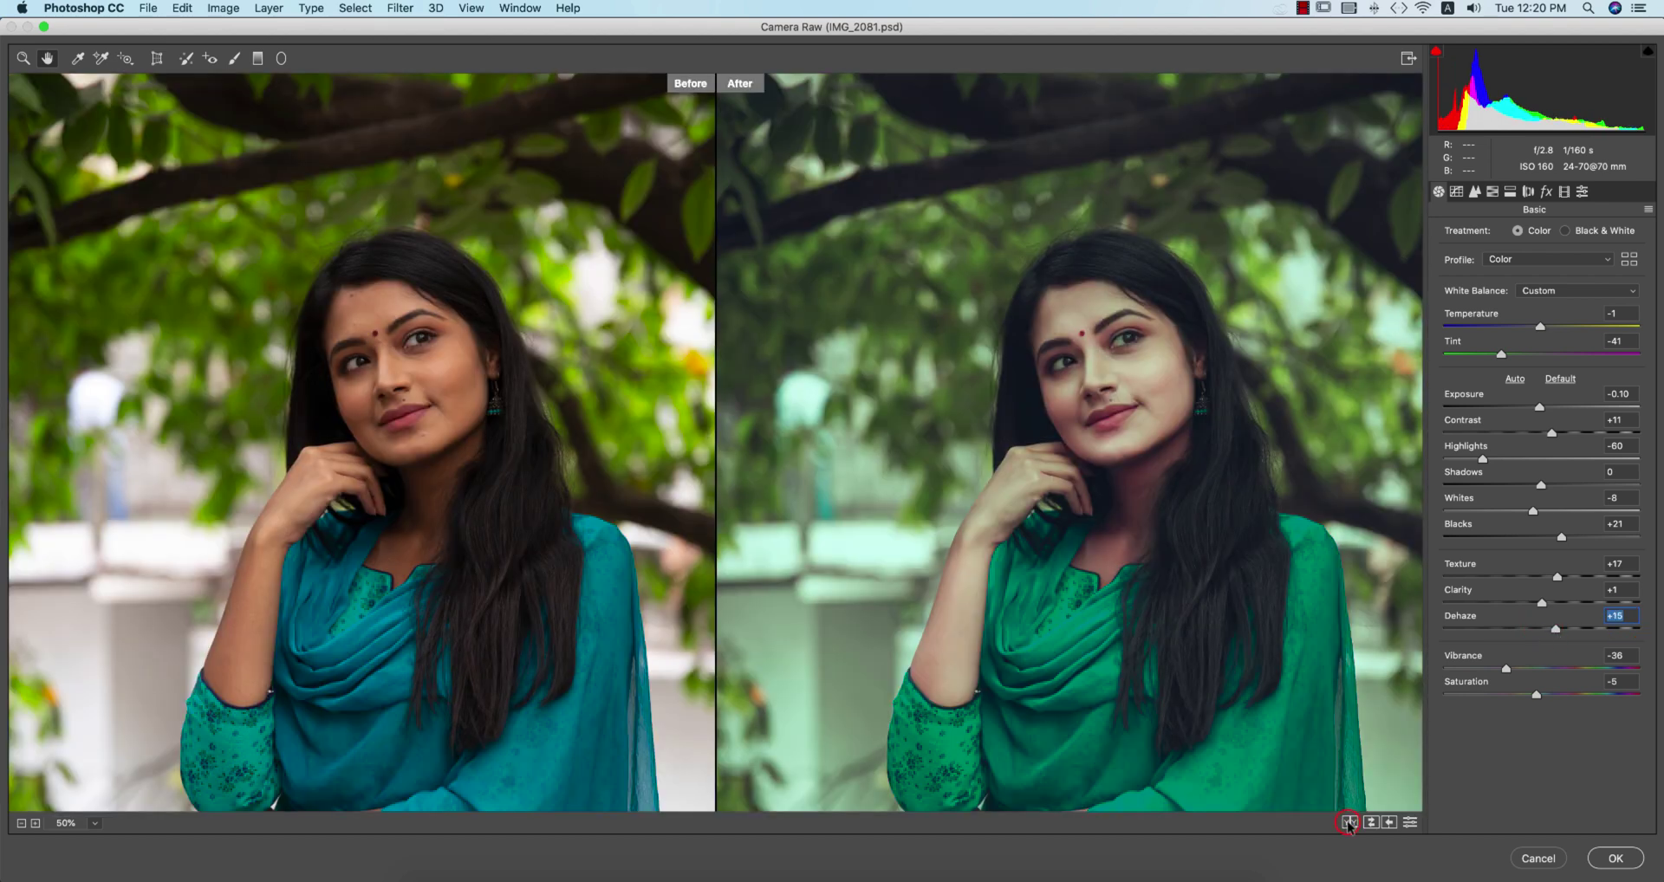
pyautogui.click(1348, 822)
pyautogui.click(1349, 822)
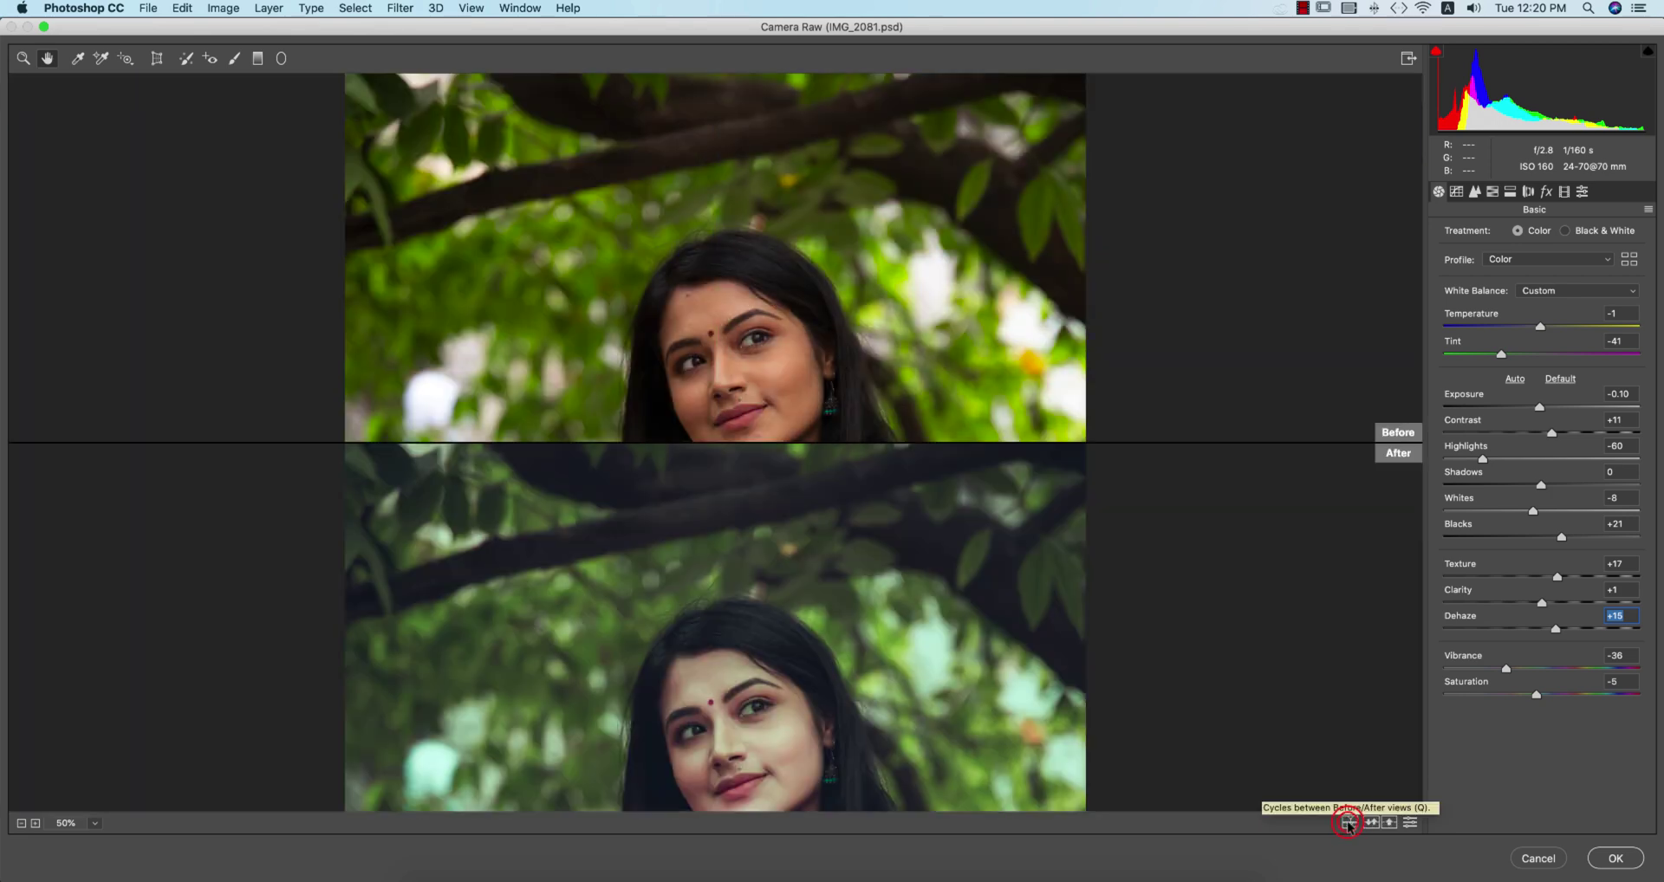
pyautogui.click(1348, 823)
pyautogui.click(1348, 822)
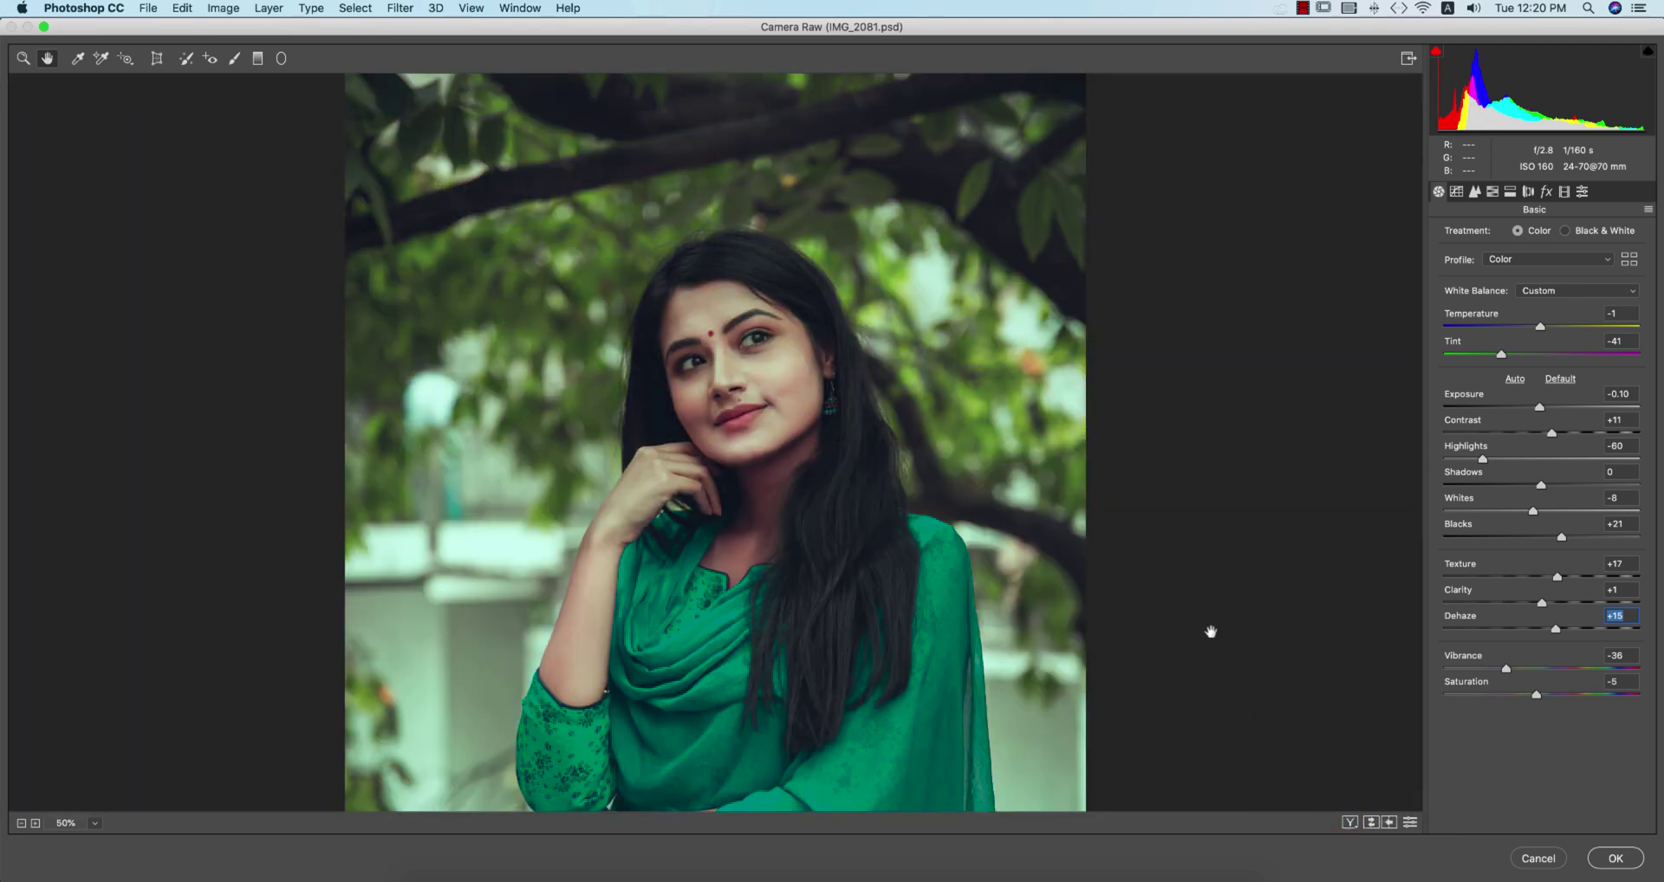
# Check the Vibrance value and examine the point tone curve's RGB, Red, Green and Blue channels
pyautogui.click(1627, 657)
pyautogui.click(1457, 193)
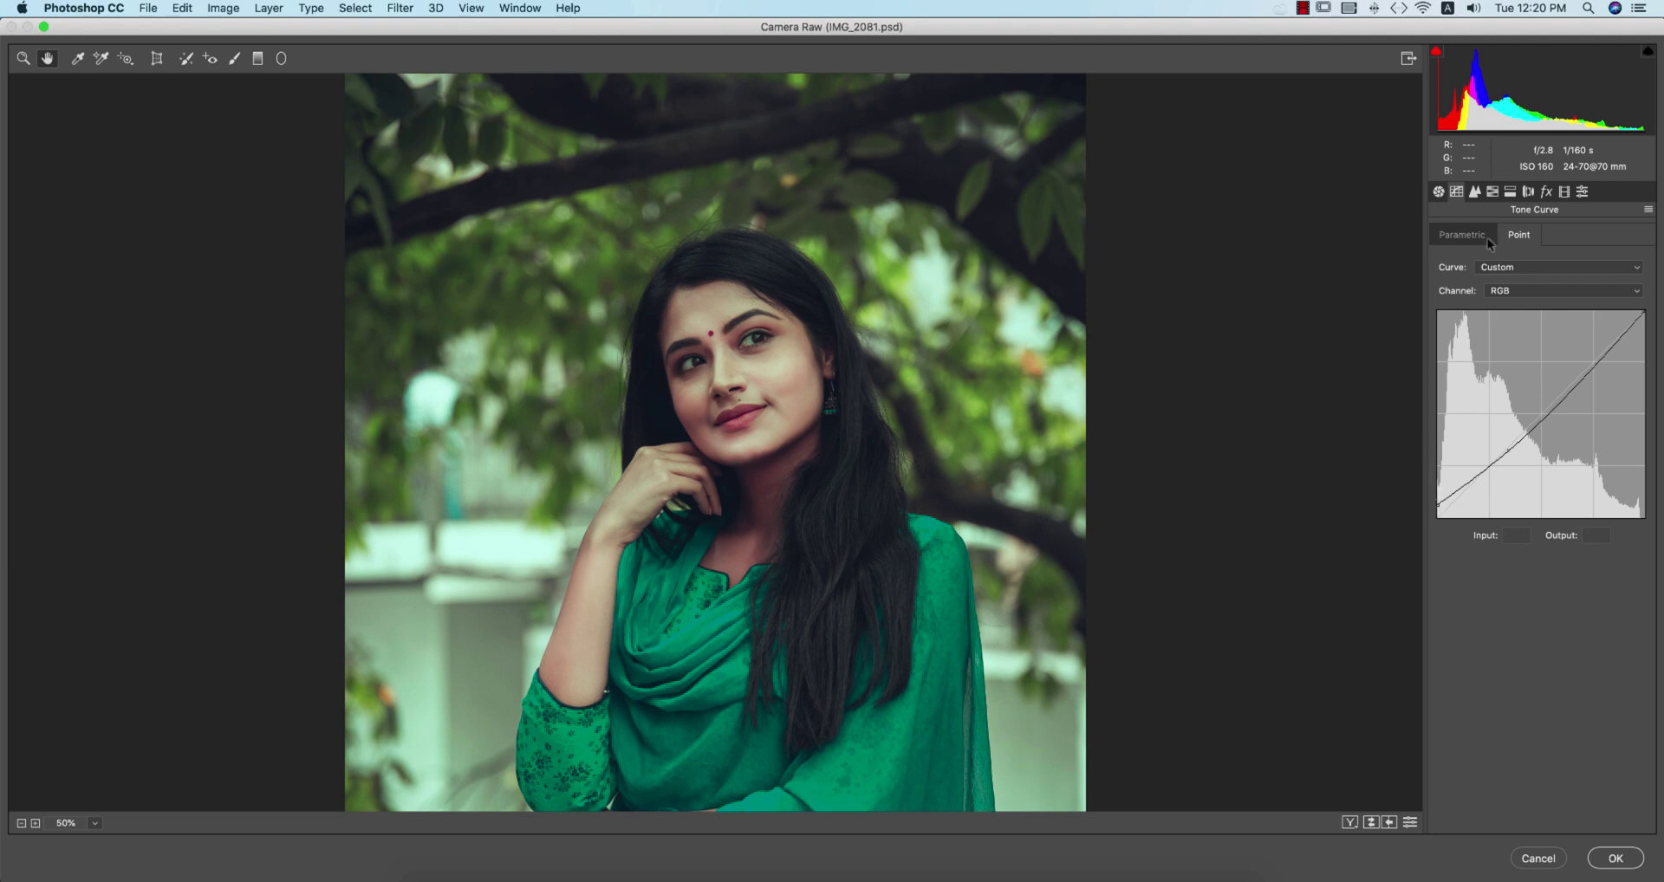
pyautogui.click(1510, 291)
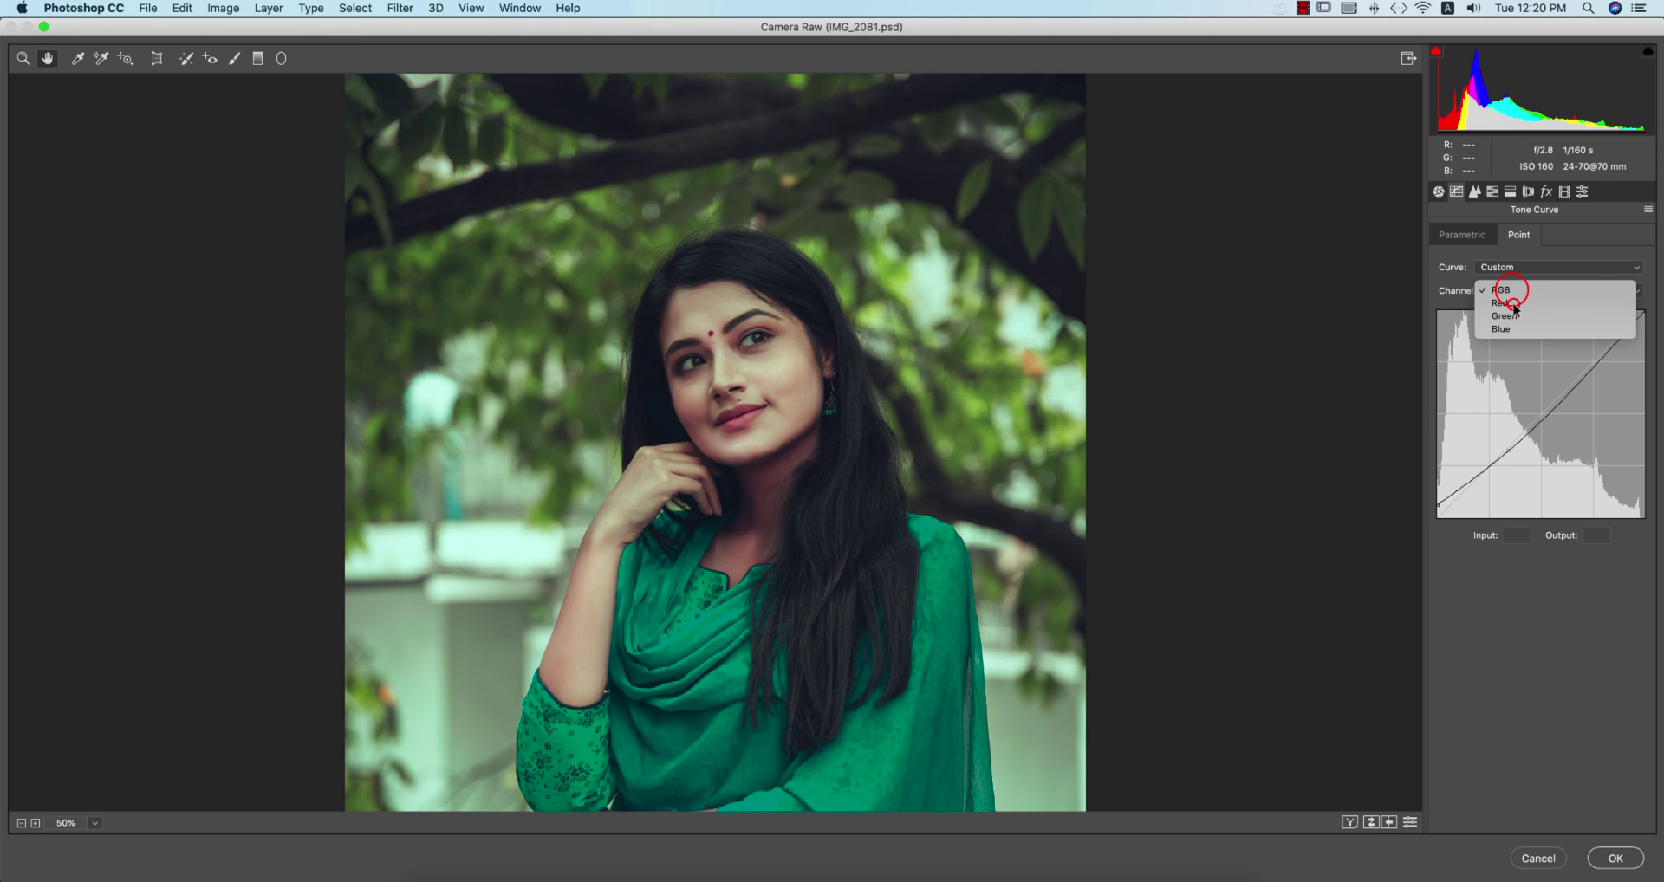
pyautogui.click(1513, 304)
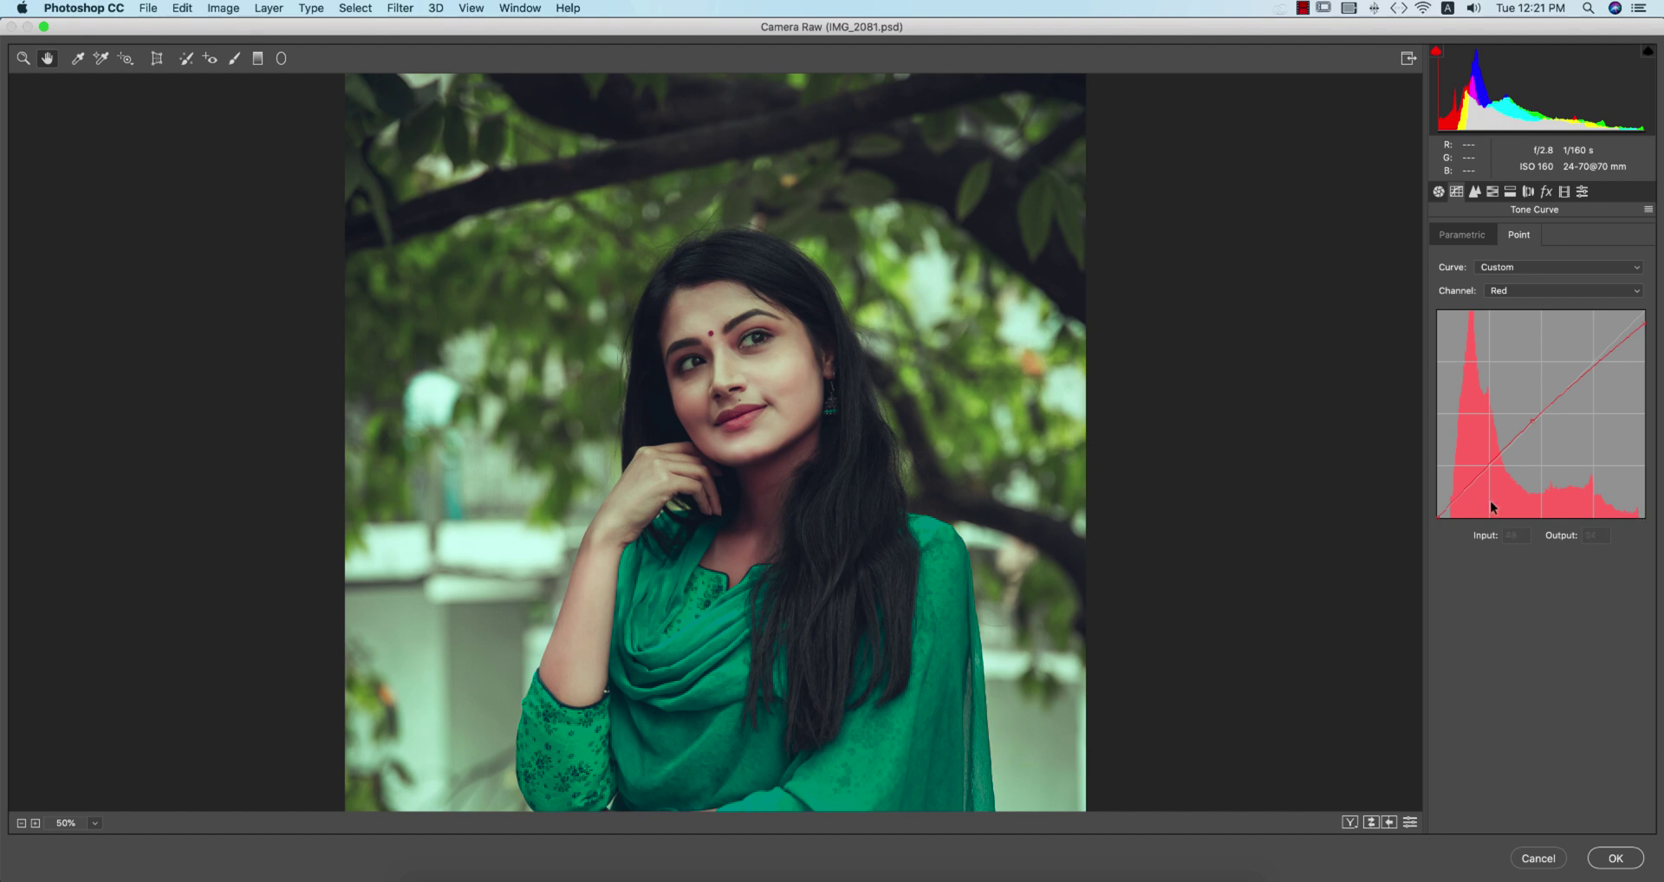
pyautogui.click(1504, 288)
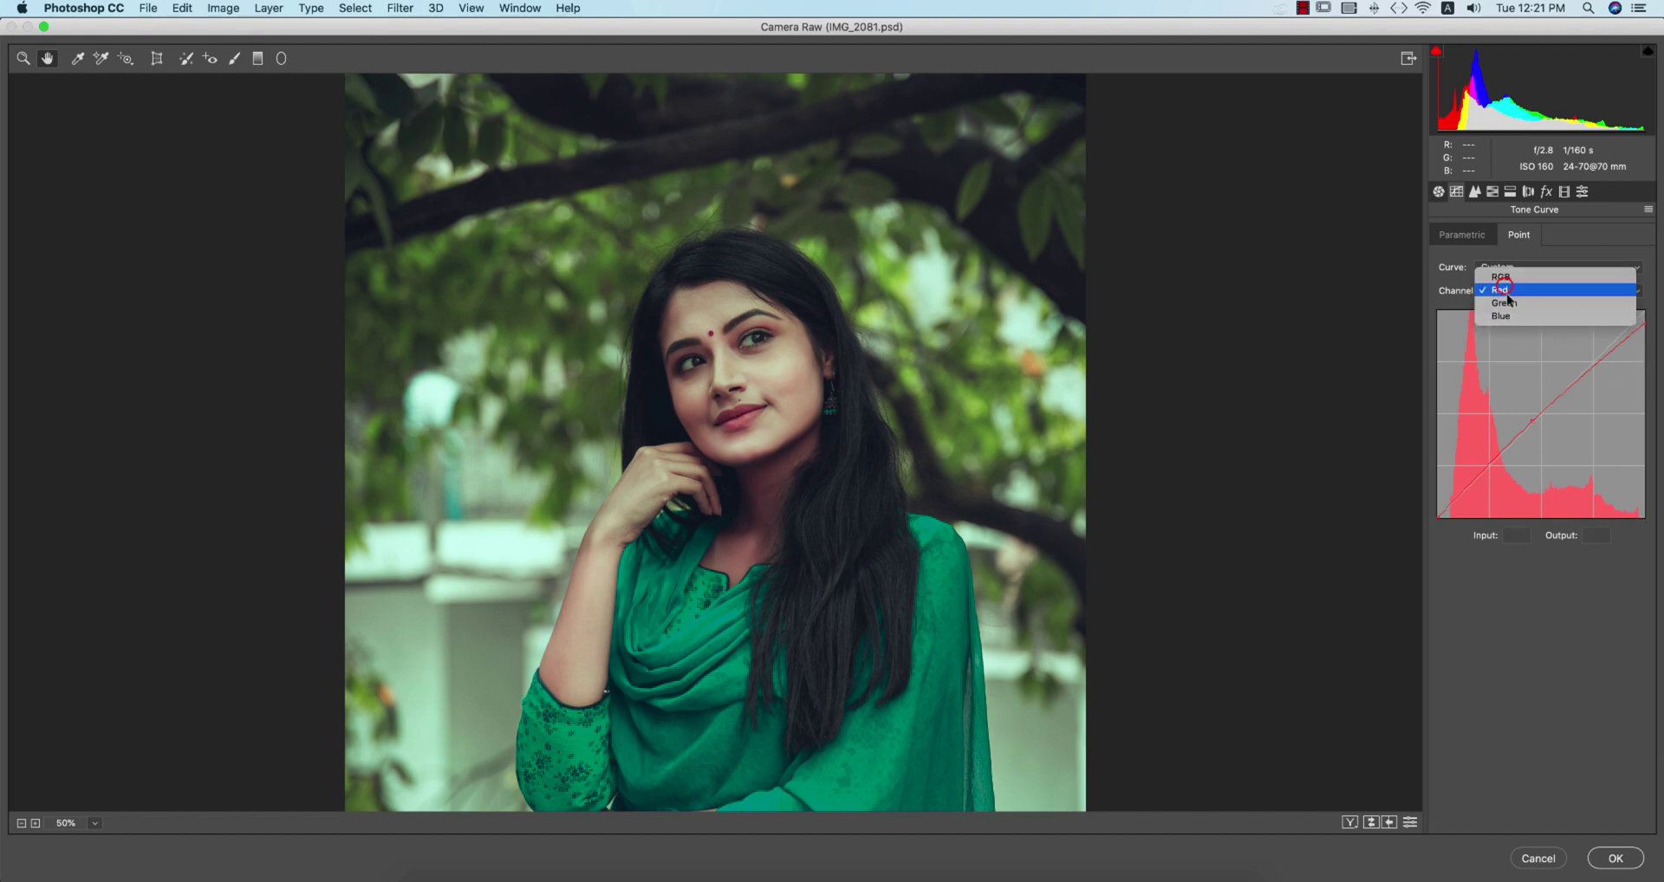
pyautogui.click(1508, 303)
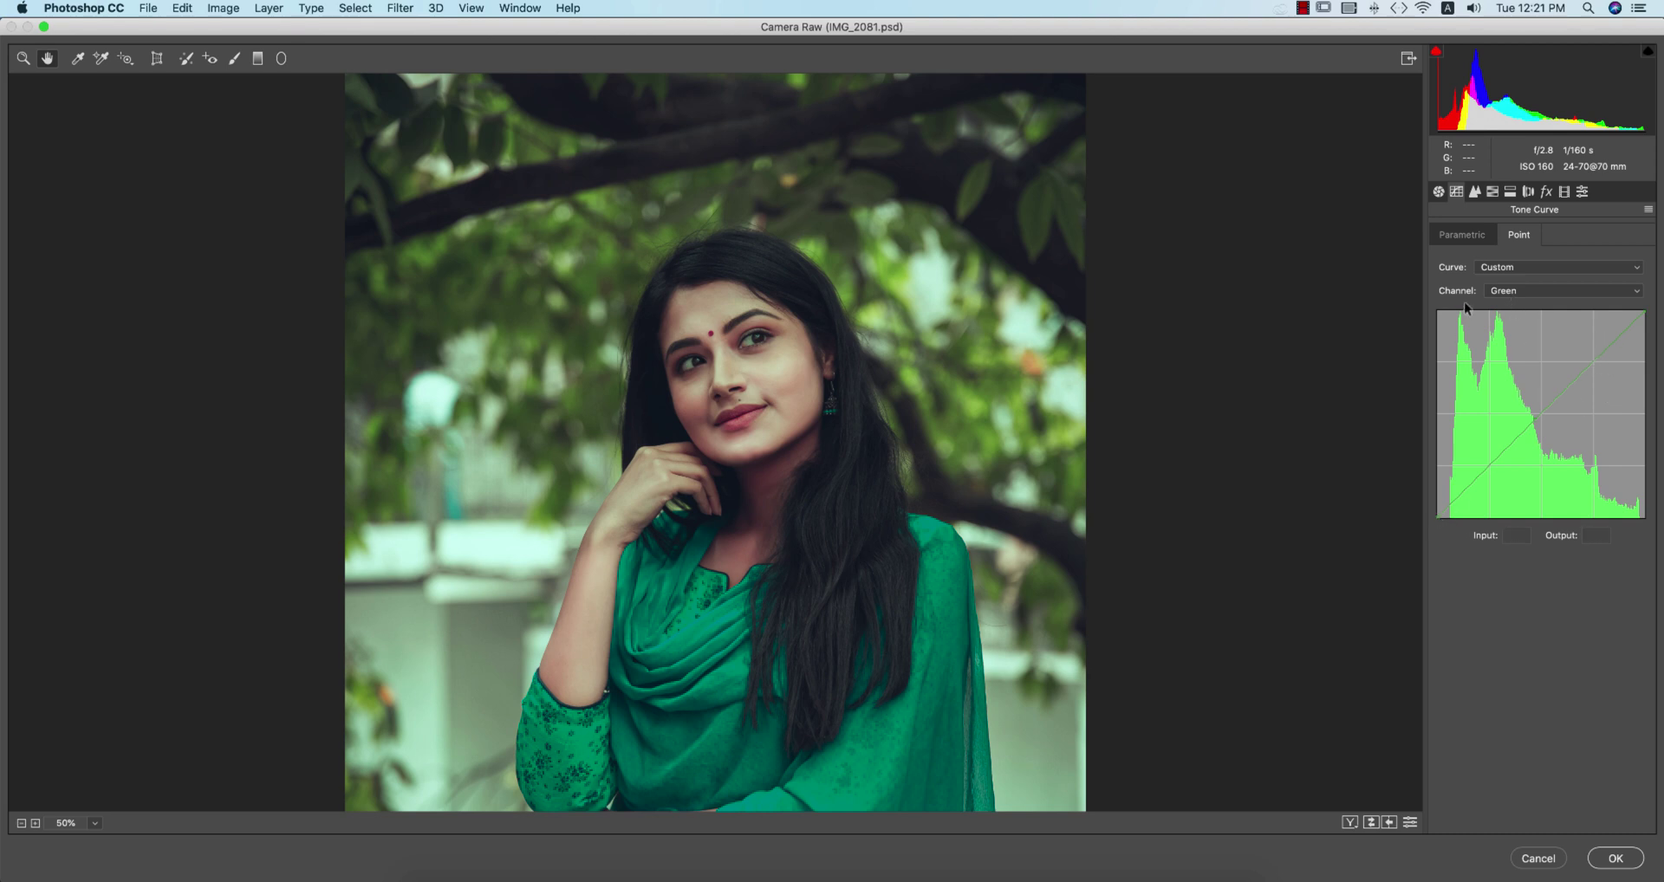
pyautogui.click(1506, 292)
pyautogui.click(1506, 303)
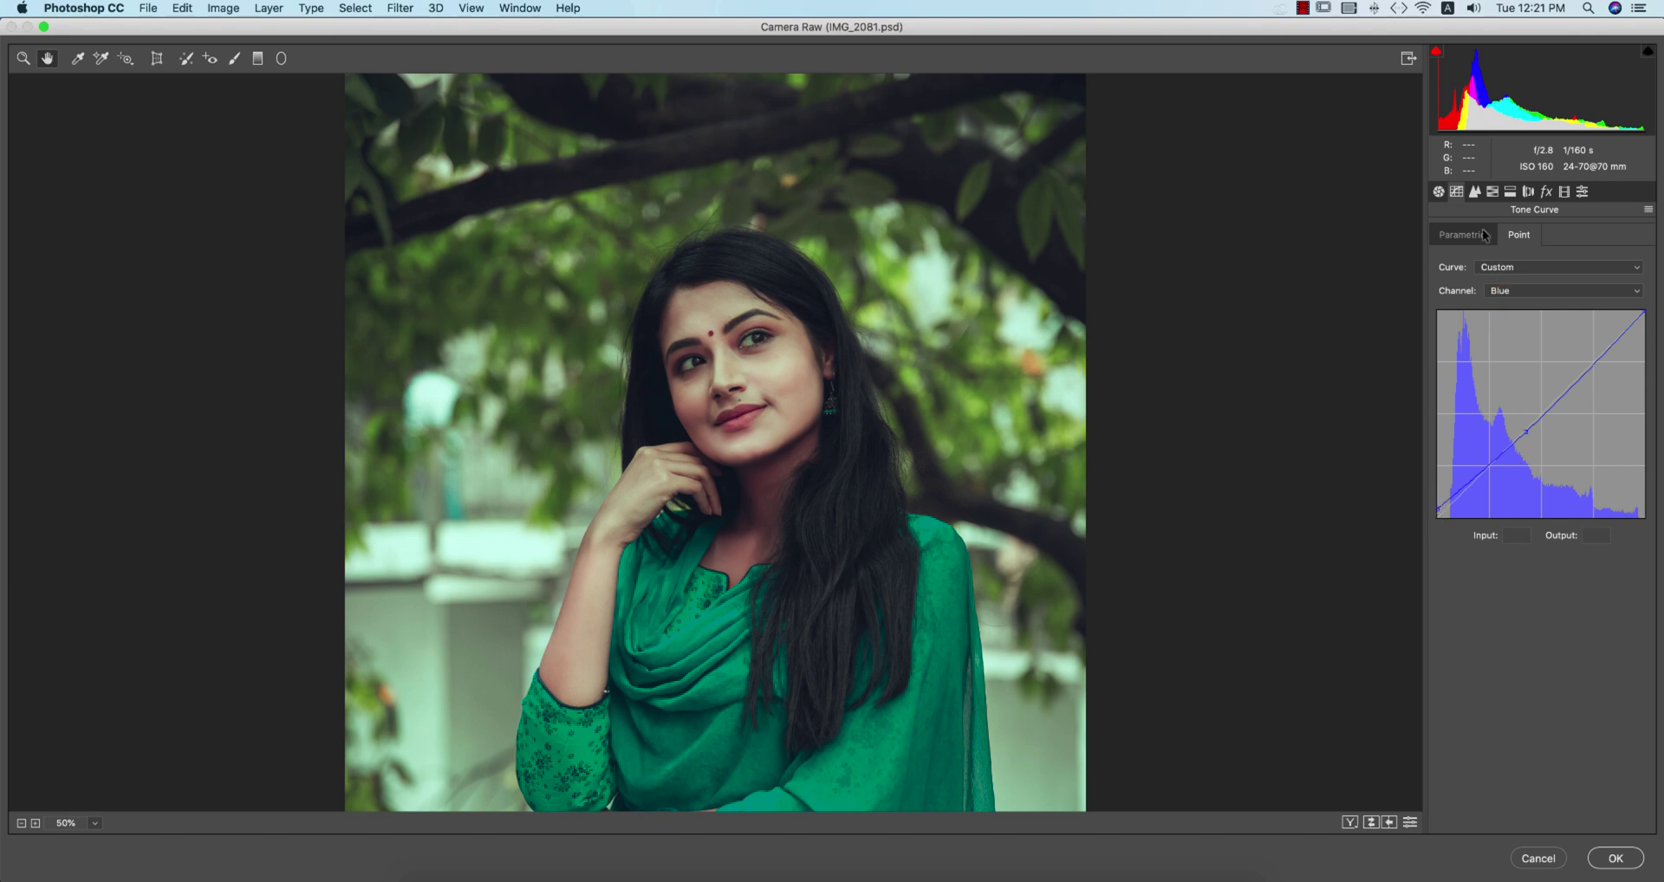
# Increase the sharpening Amount slightly and check the Luminance noise reduction value
pyautogui.click(1476, 192)
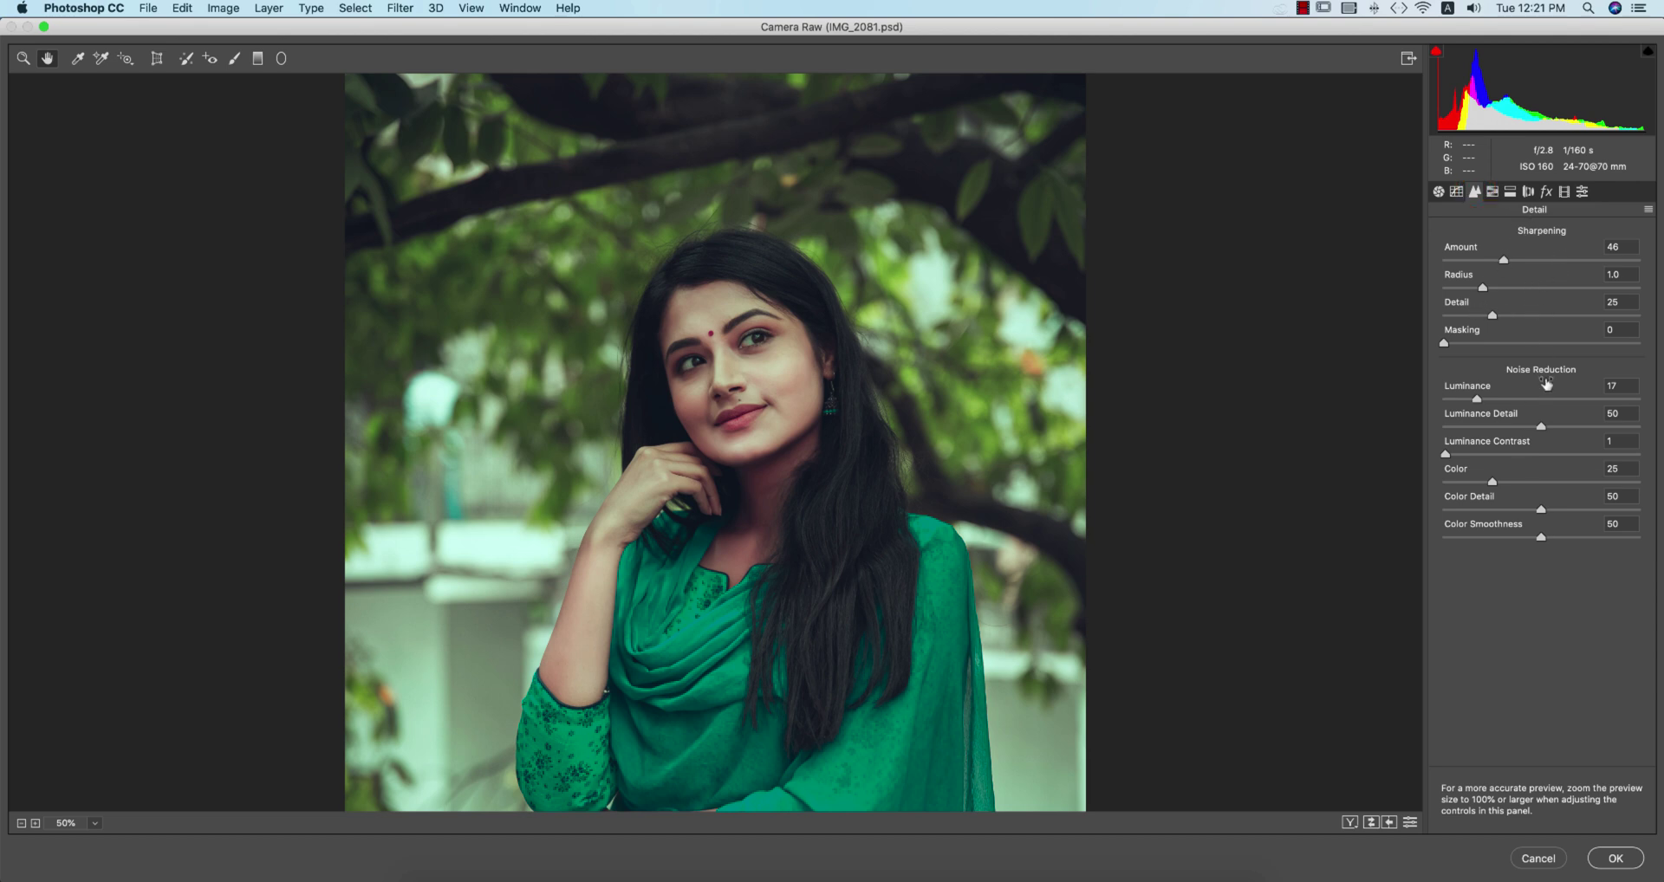
pyautogui.moveTo(1508, 260); pyautogui.dragTo(1574, 260)
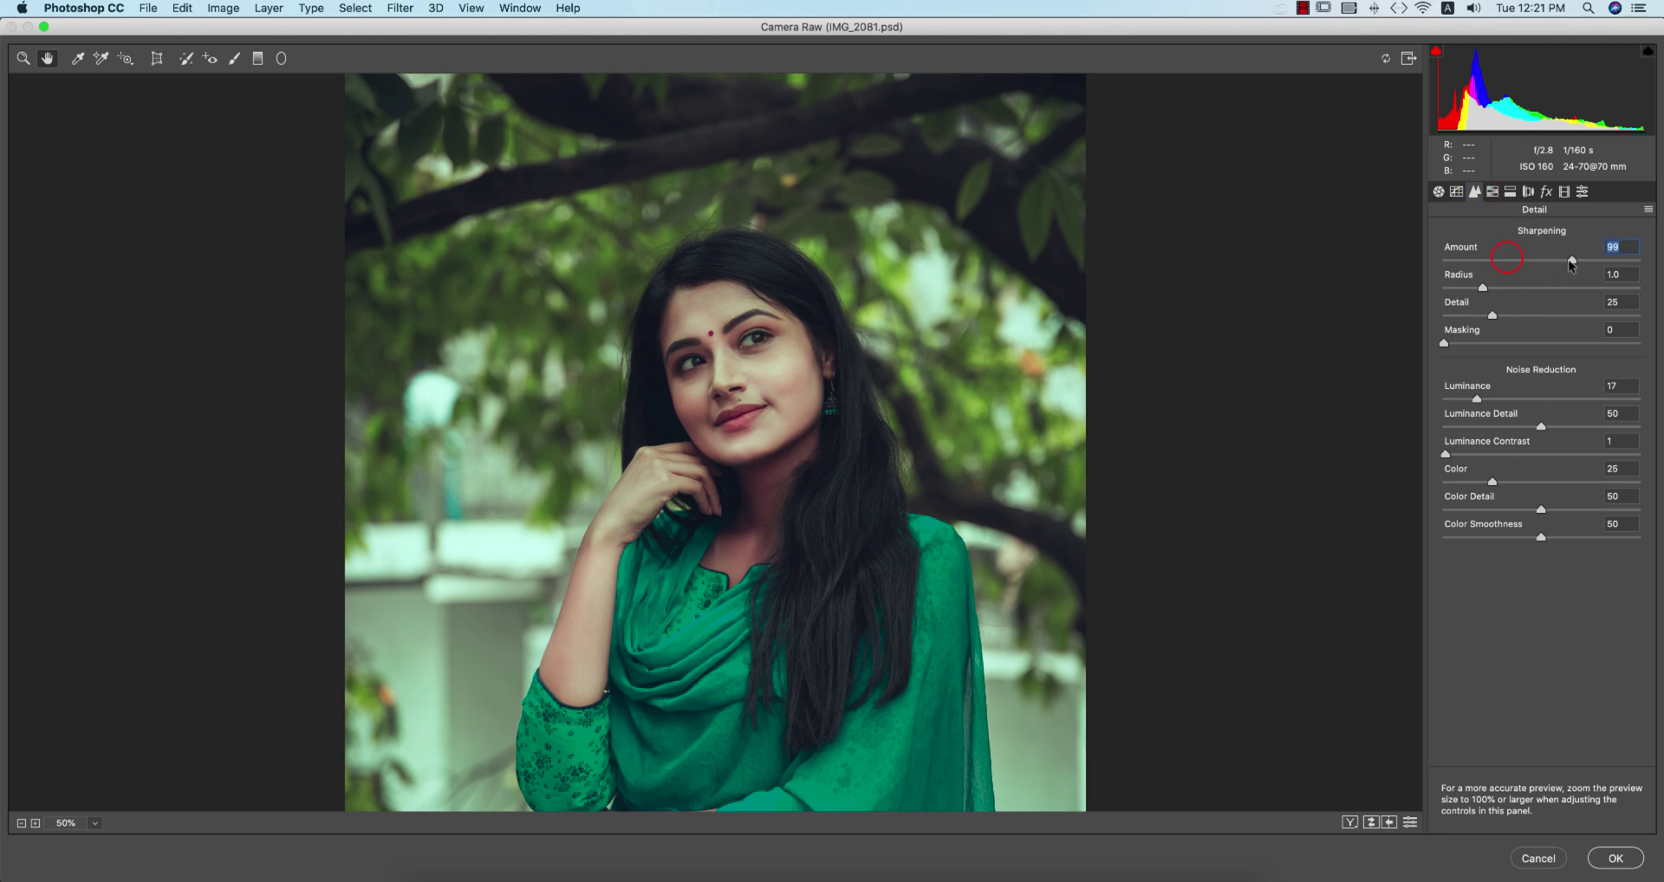
pyautogui.click(1521, 261)
pyautogui.moveTo(1521, 261); pyautogui.dragTo(1517, 260)
pyautogui.click(1615, 387)
# Look through the HSL Hue, Saturation and Luminance adjustments, and check the hue values of Reds and Blues
pyautogui.click(1492, 192)
pyautogui.click(1447, 235)
pyautogui.click(1503, 235)
pyautogui.click(1581, 235)
pyautogui.click(1447, 243)
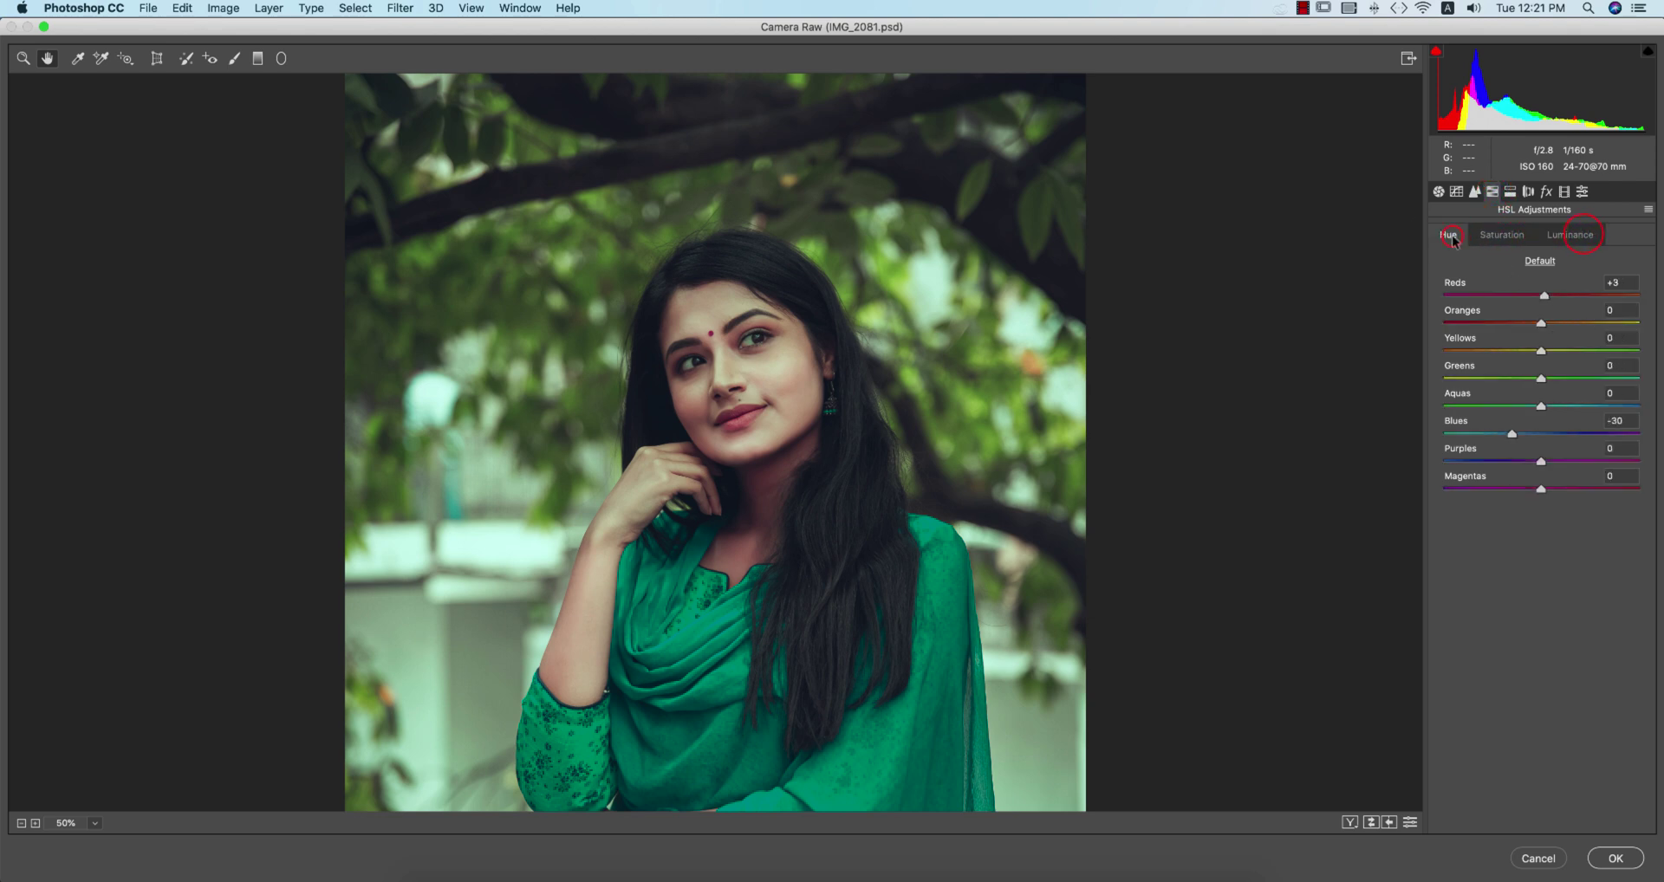
pyautogui.click(1508, 239)
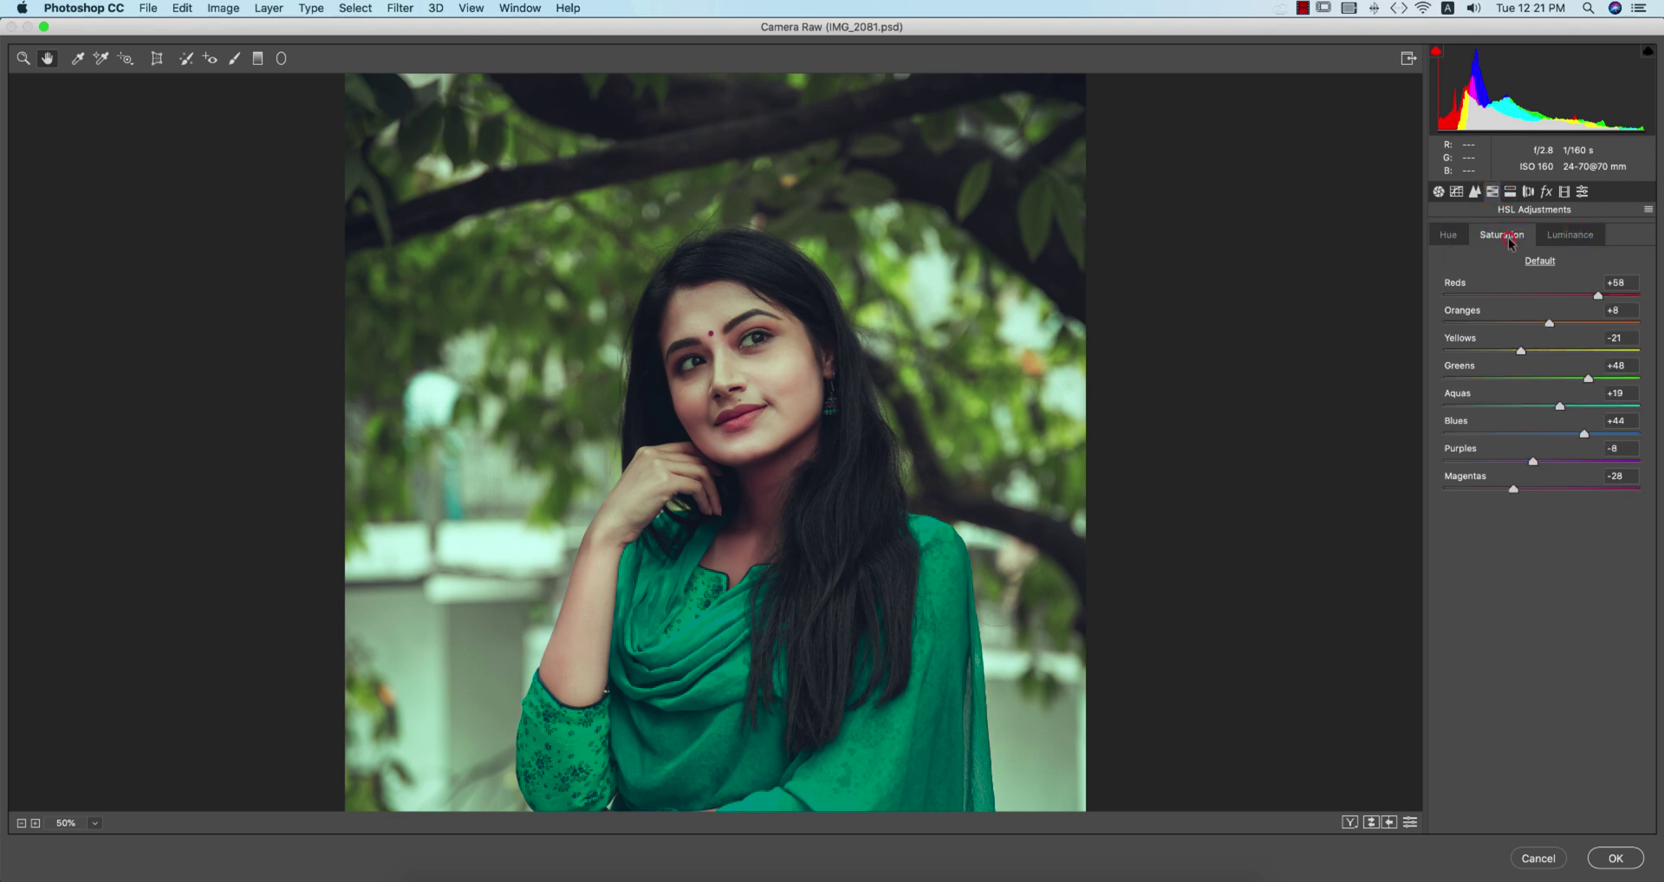
pyautogui.click(1580, 239)
pyautogui.click(1448, 236)
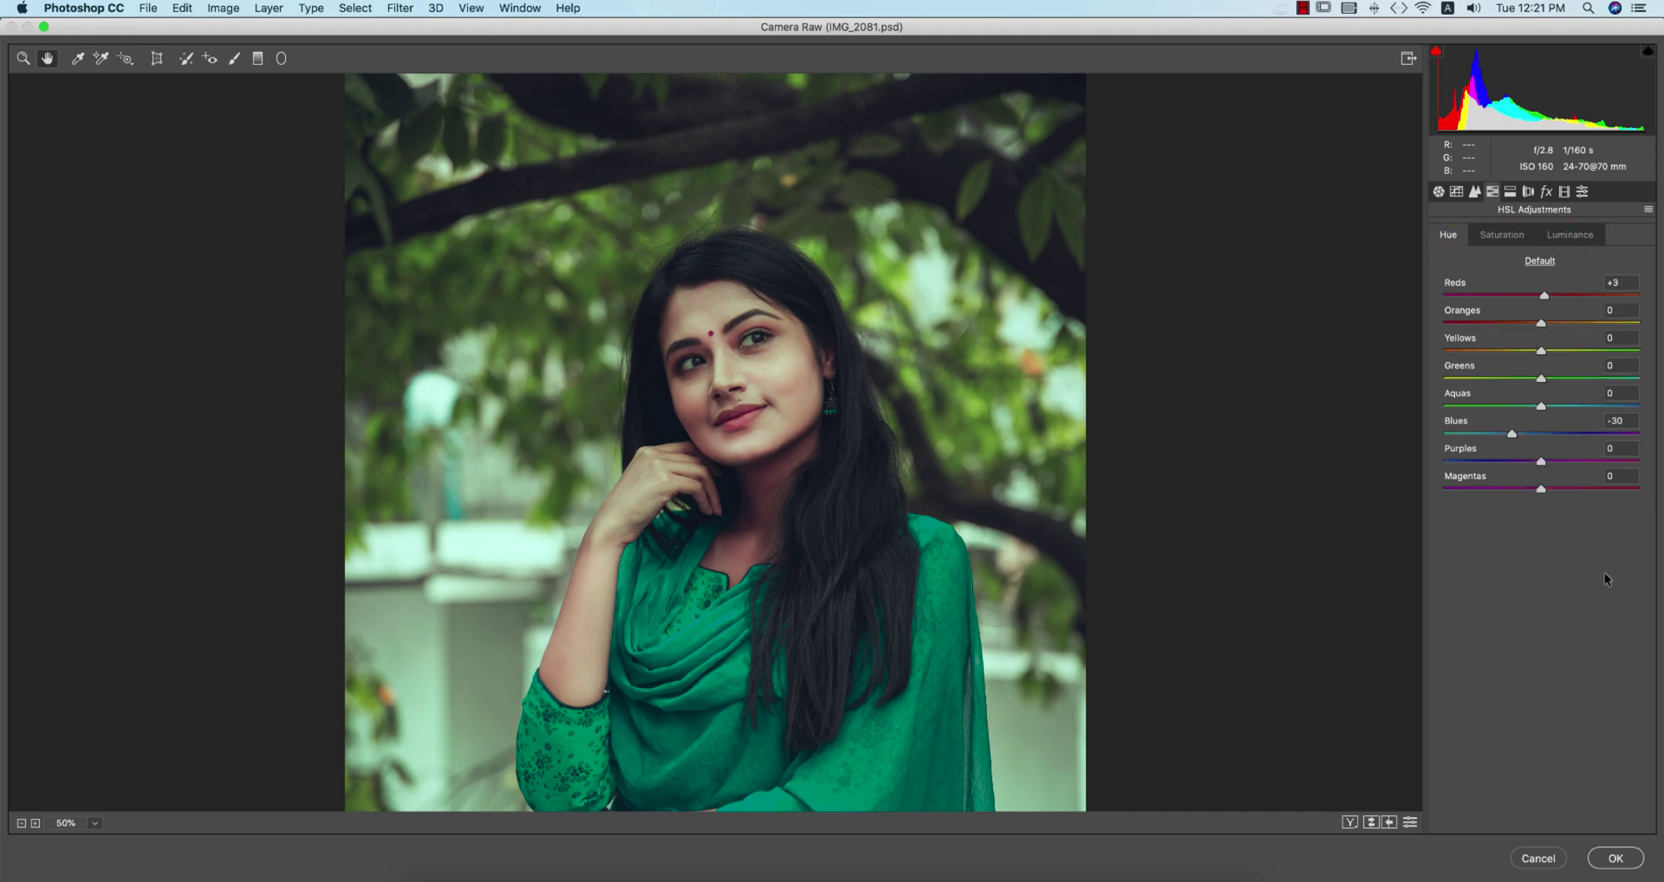
pyautogui.click(1617, 284)
pyautogui.click(1619, 421)
pyautogui.scroll(-3, 714, 618)
pyautogui.scroll(4, 718, 599)
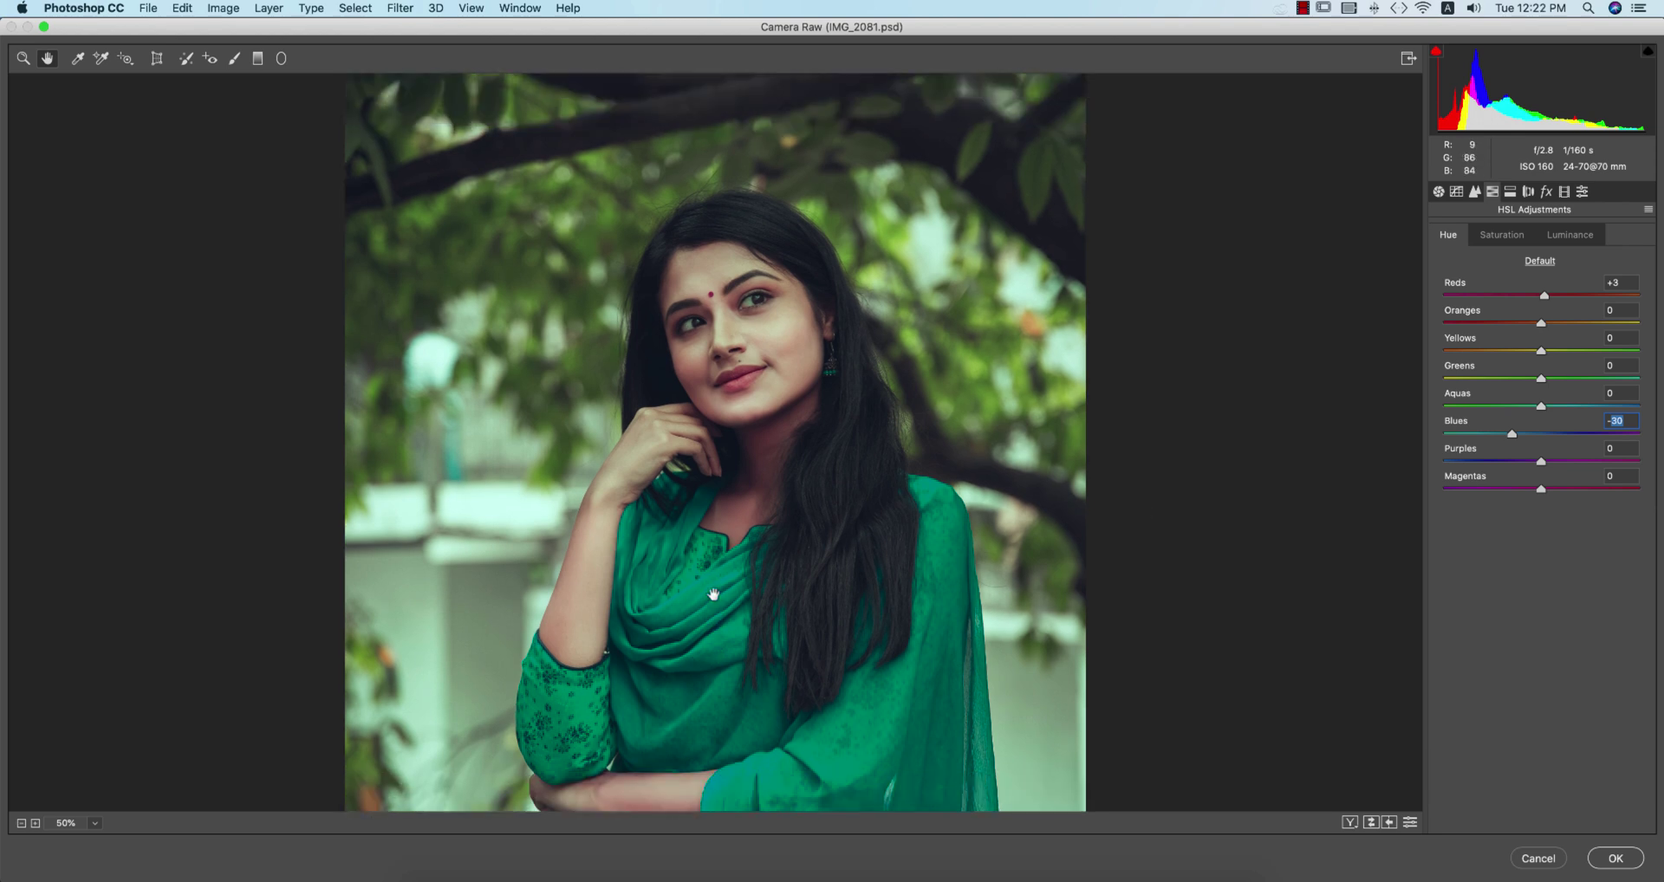
# Review the HSL saturation values of the individual colors, from Reds to Magentas
pyautogui.click(1498, 237)
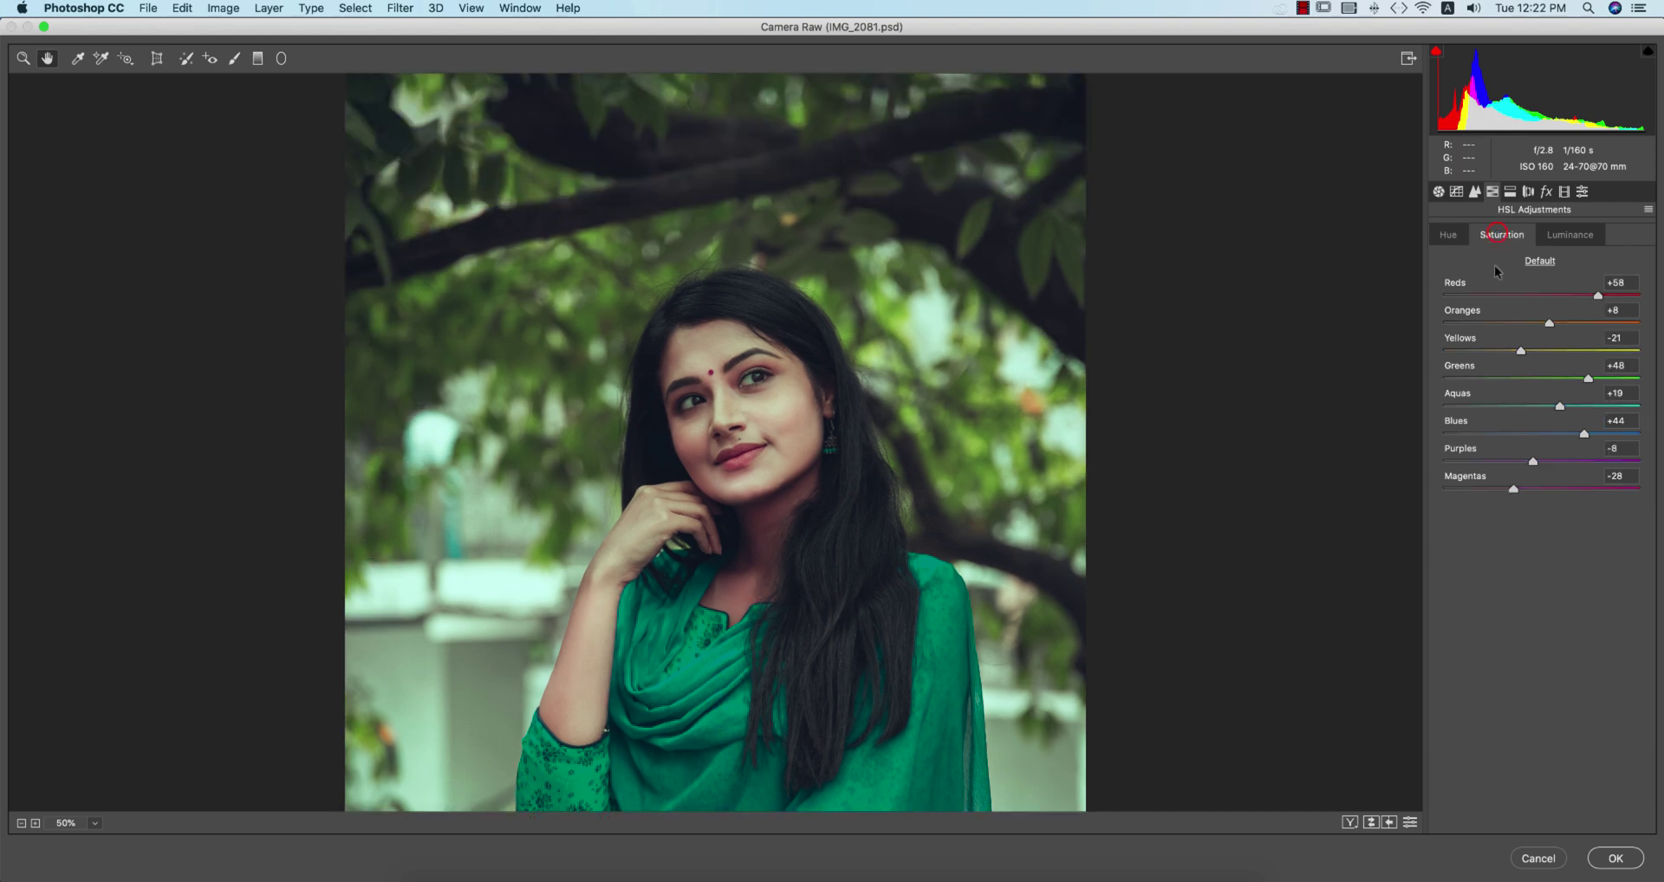
pyautogui.click(1628, 281)
pyautogui.click(1635, 311)
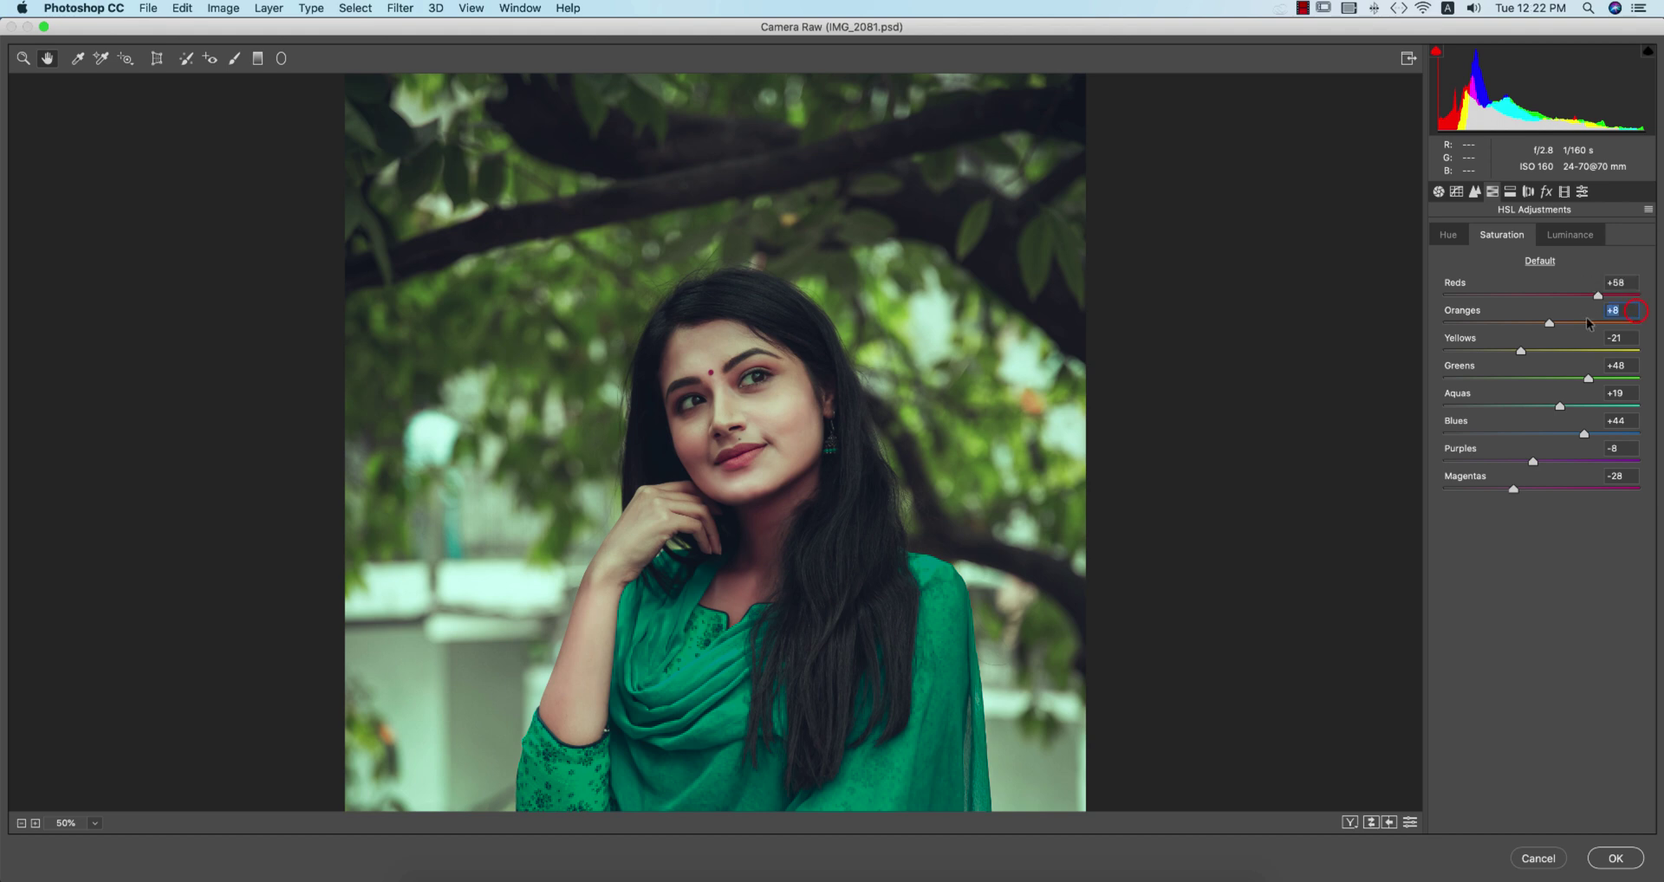
pyautogui.click(1633, 338)
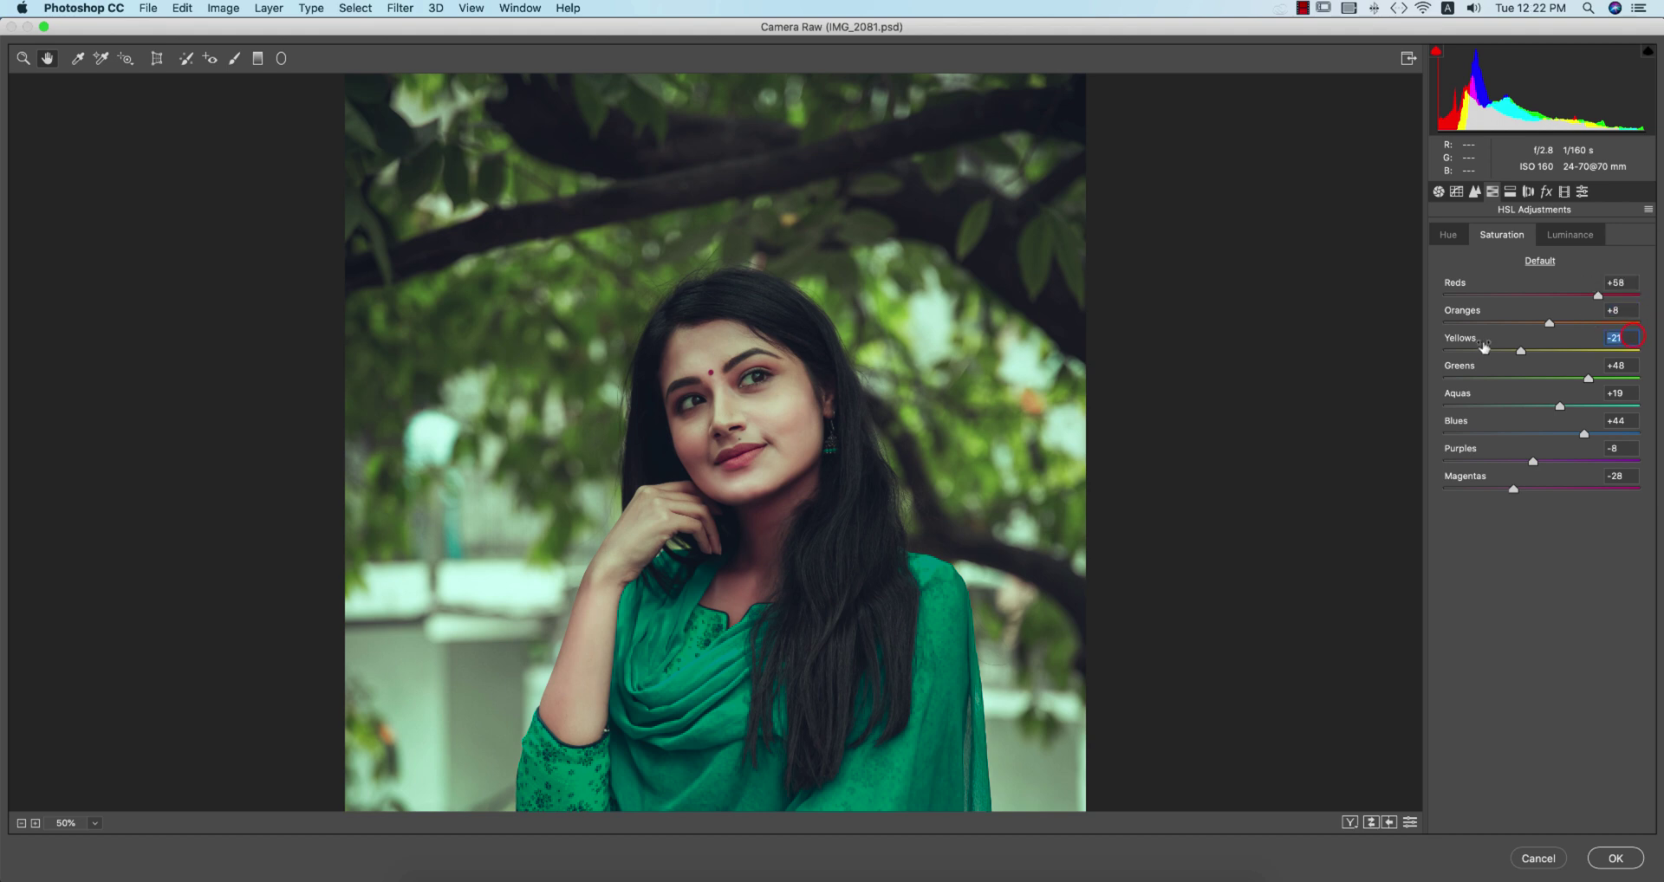
pyautogui.click(1636, 365)
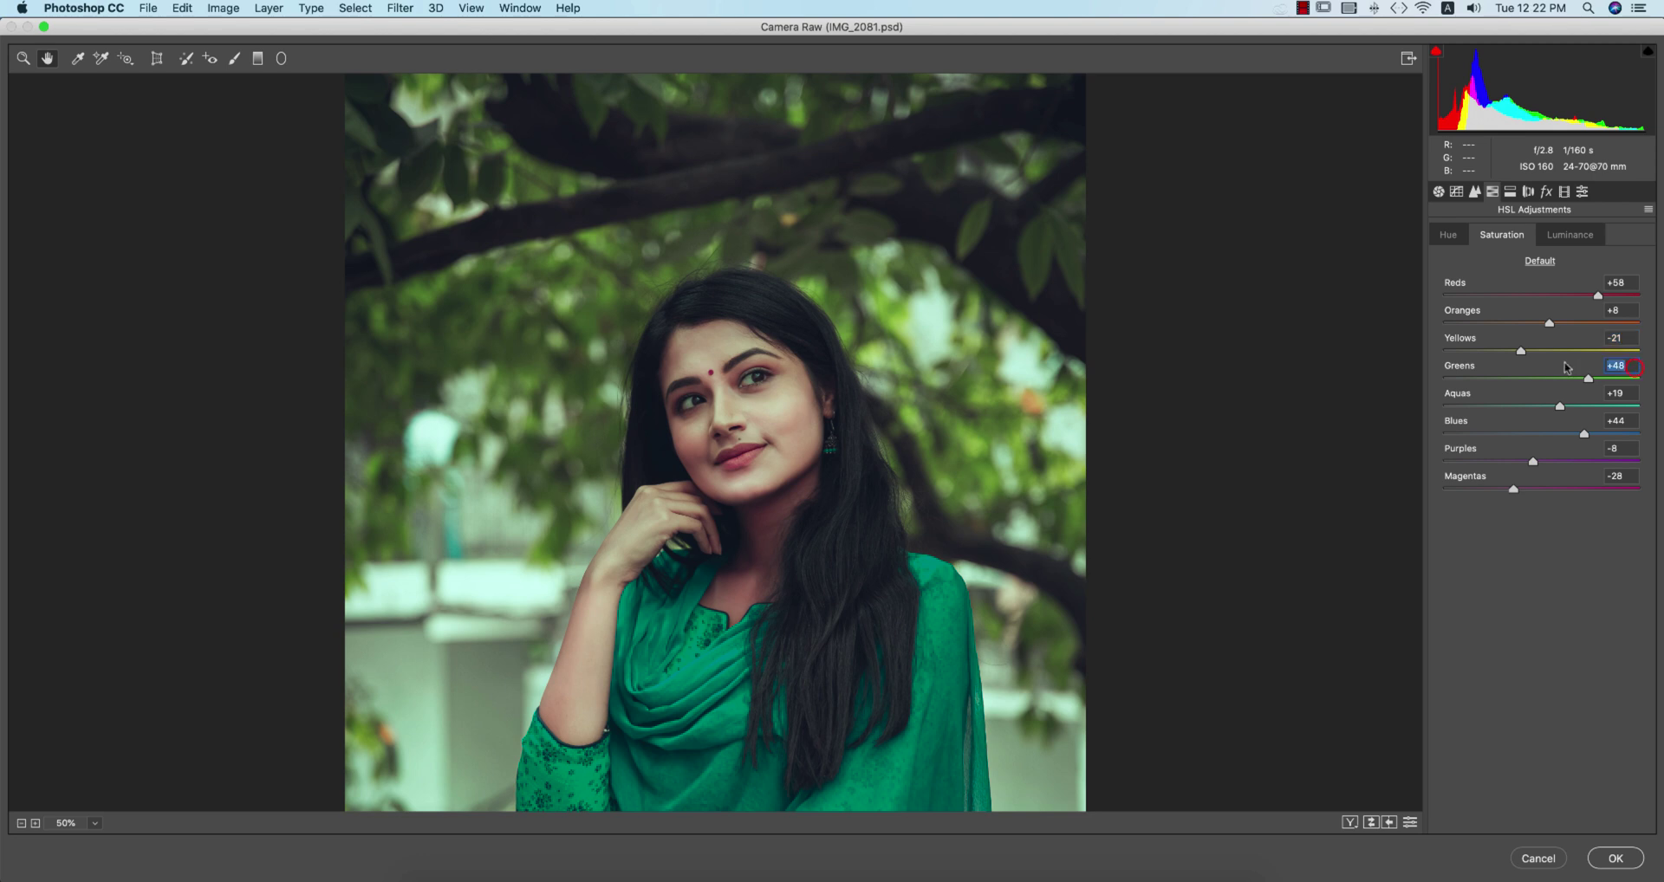
pyautogui.click(1635, 421)
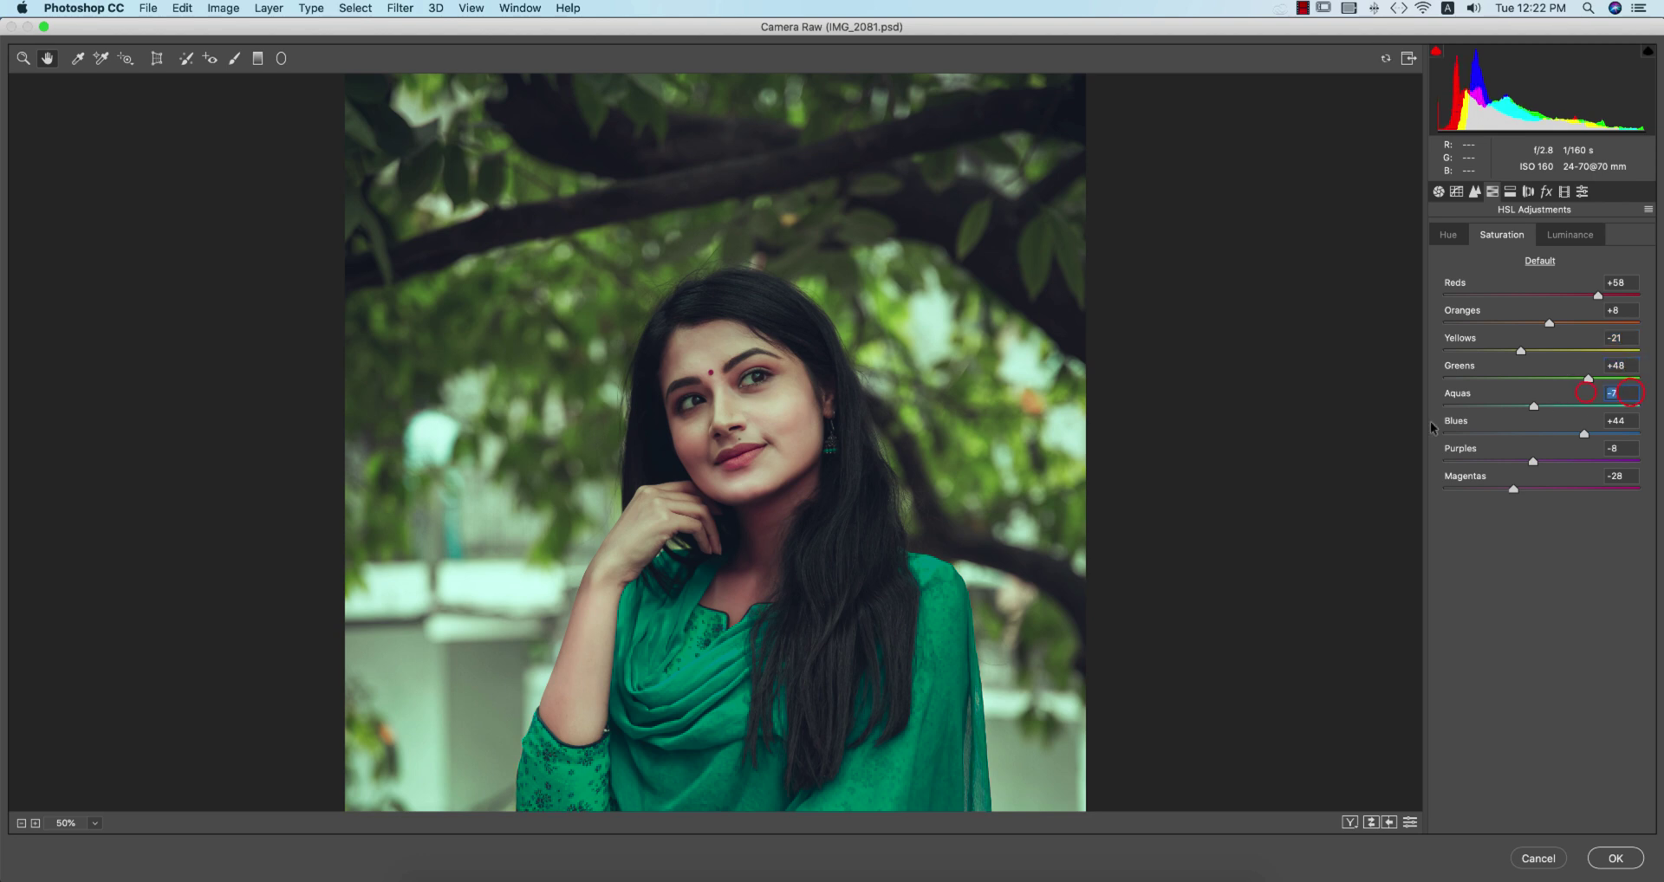
pyautogui.click(1632, 448)
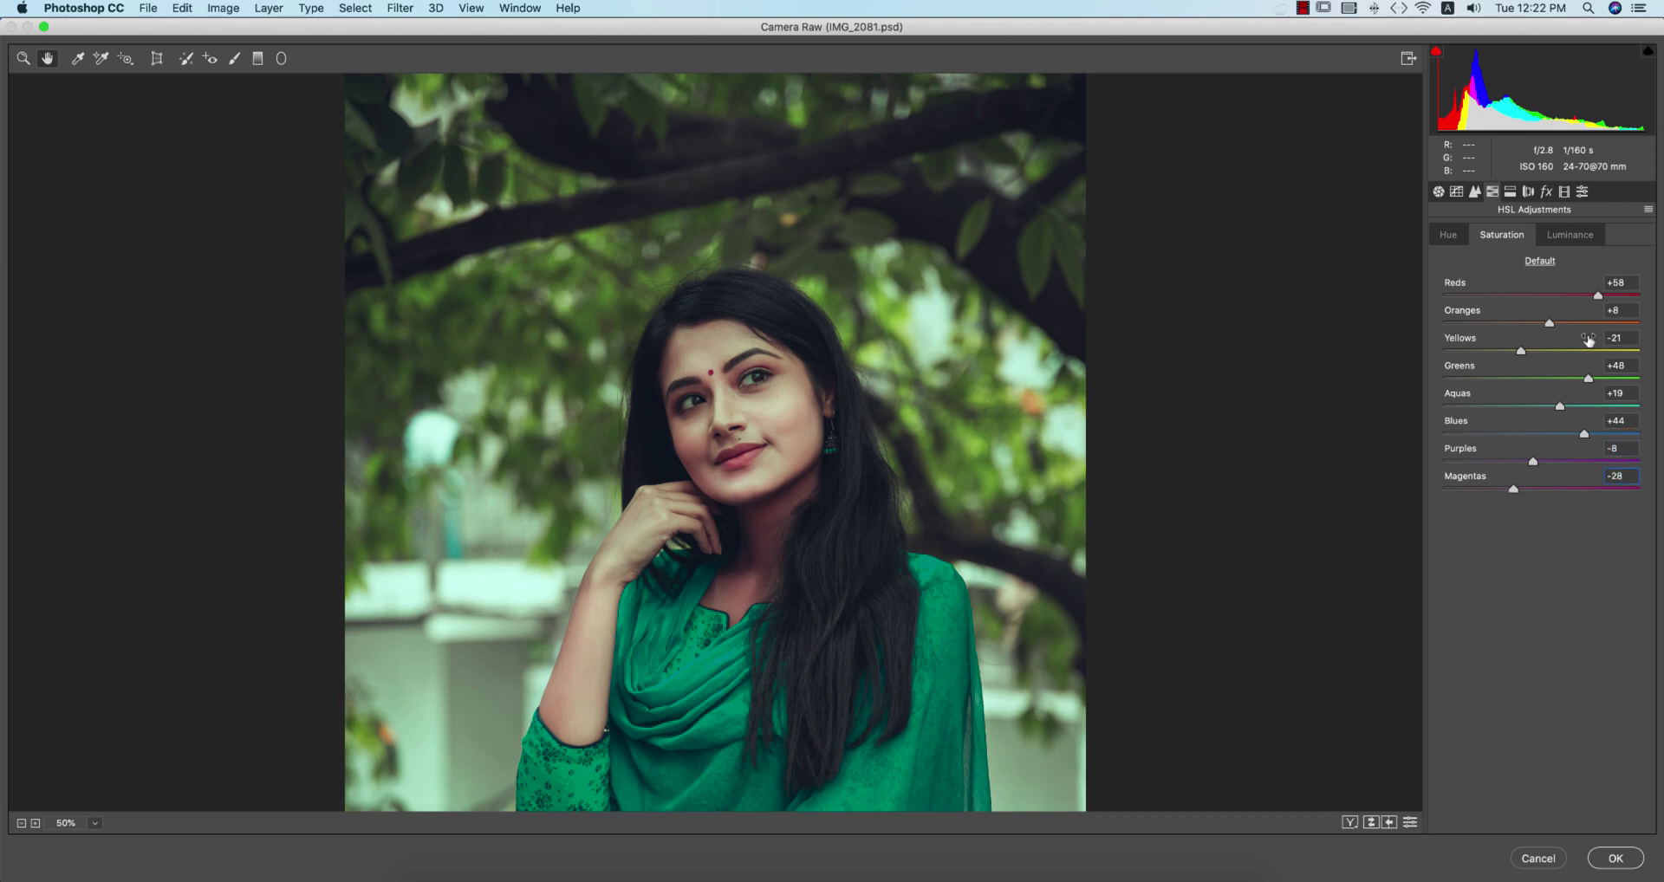
# Review the HSL luminance values of the individual colors, from Reds to Blues
pyautogui.click(1570, 235)
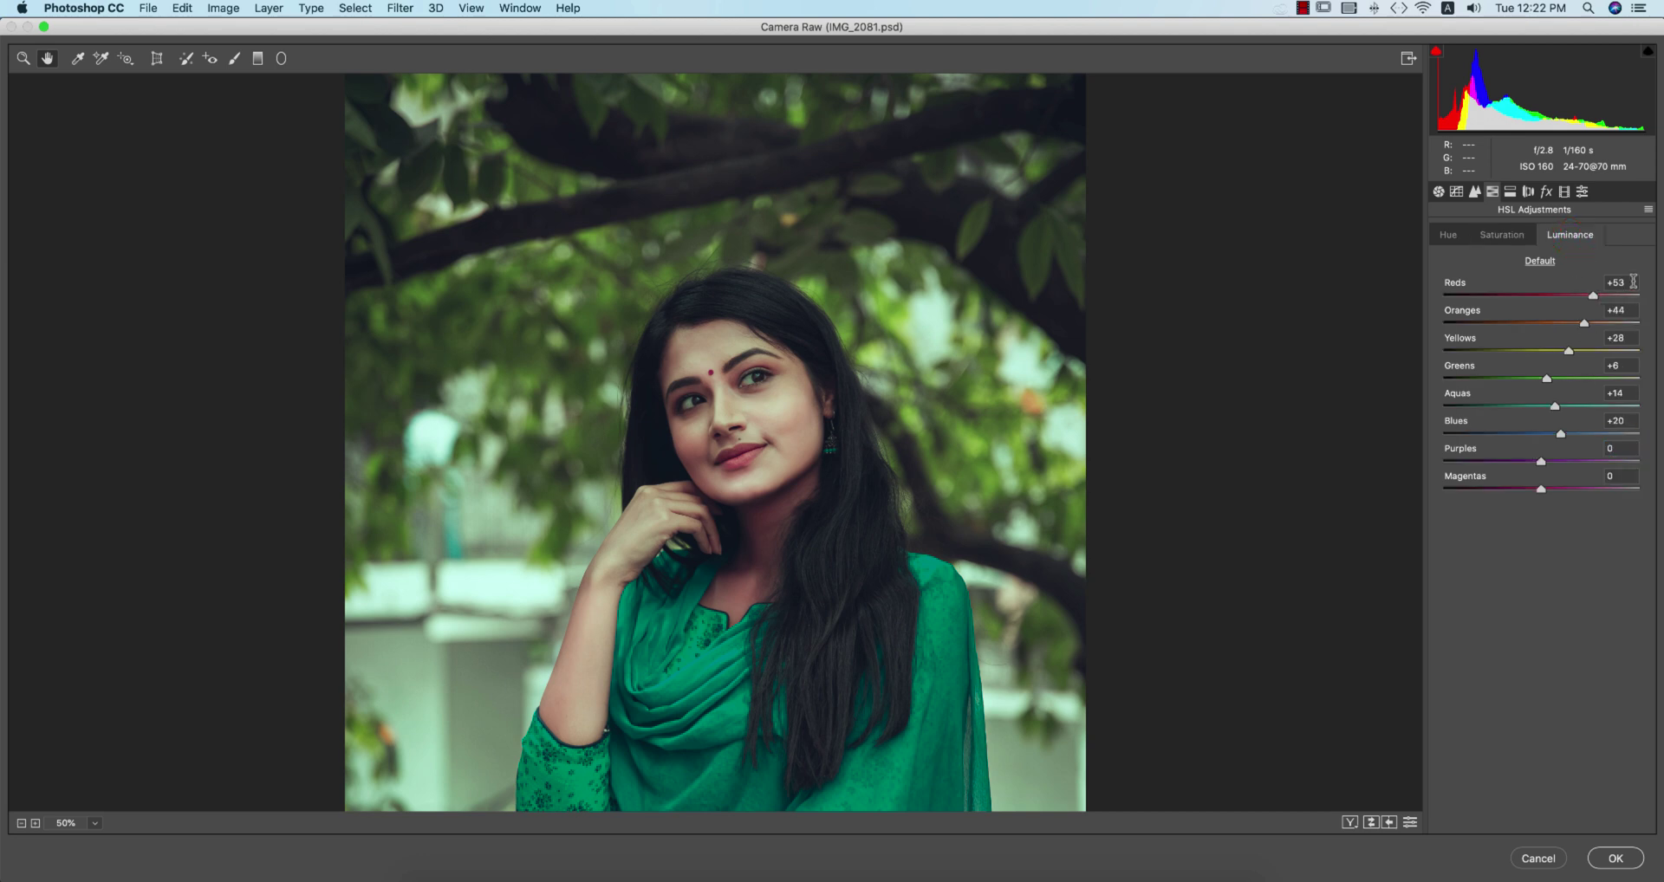
pyautogui.click(1632, 281)
pyautogui.click(1627, 337)
pyautogui.click(1625, 366)
pyautogui.click(1628, 392)
pyautogui.click(1628, 422)
# Review the split toning Hue and Saturation for highlights and shadows, and open the lens correction settings
pyautogui.click(1512, 193)
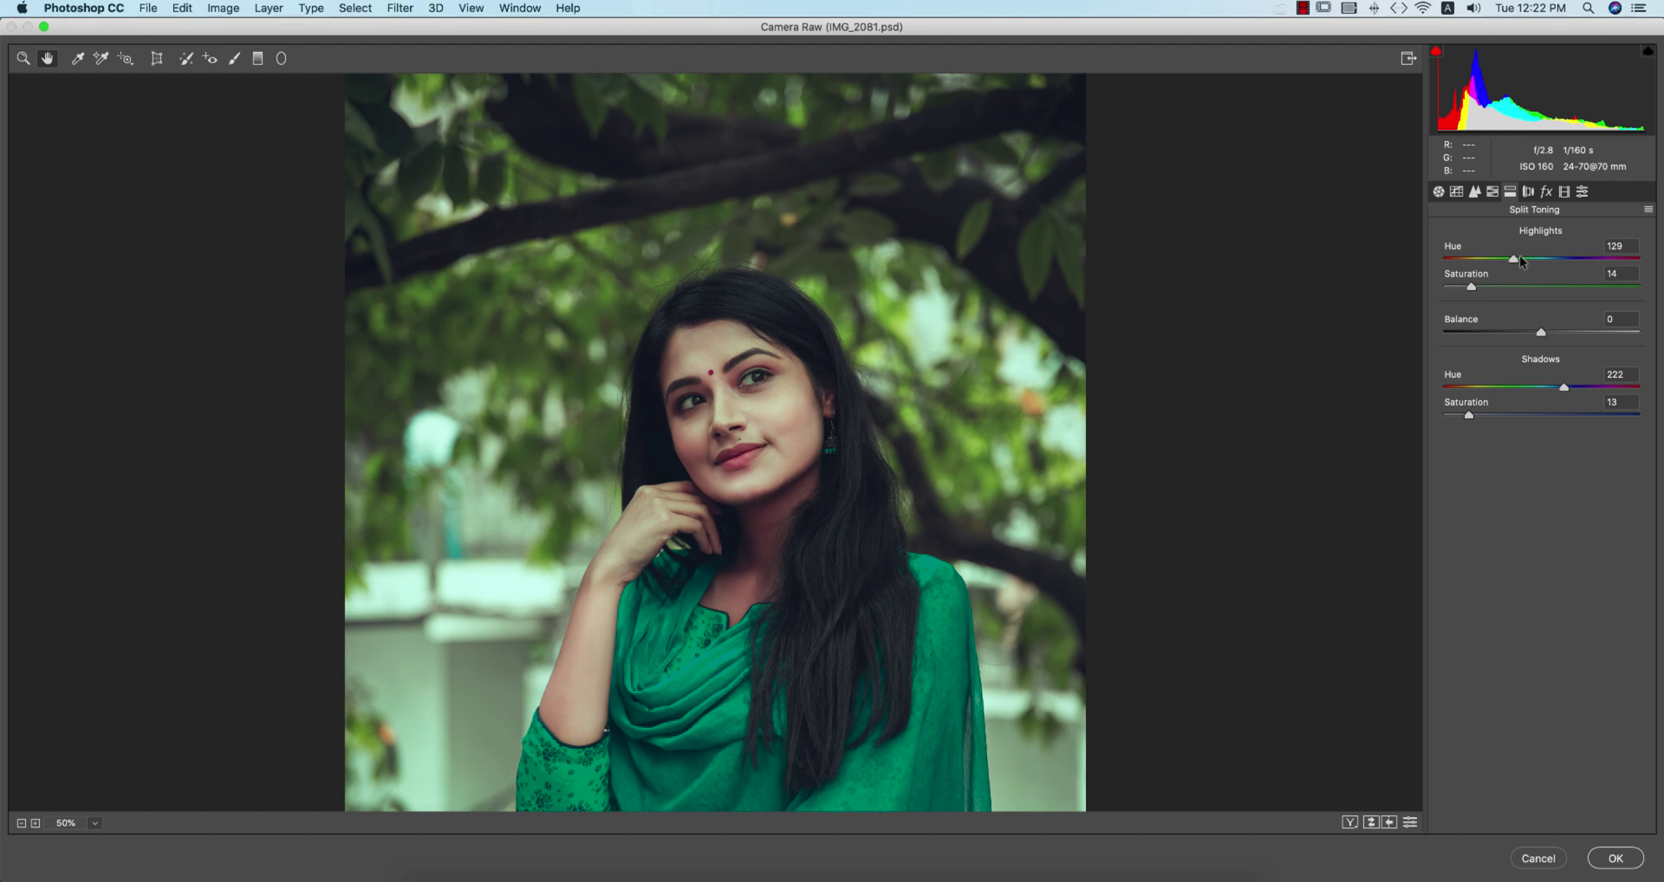
pyautogui.click(1623, 246)
pyautogui.click(1619, 273)
pyautogui.click(1635, 375)
pyautogui.click(1623, 403)
pyautogui.click(1527, 192)
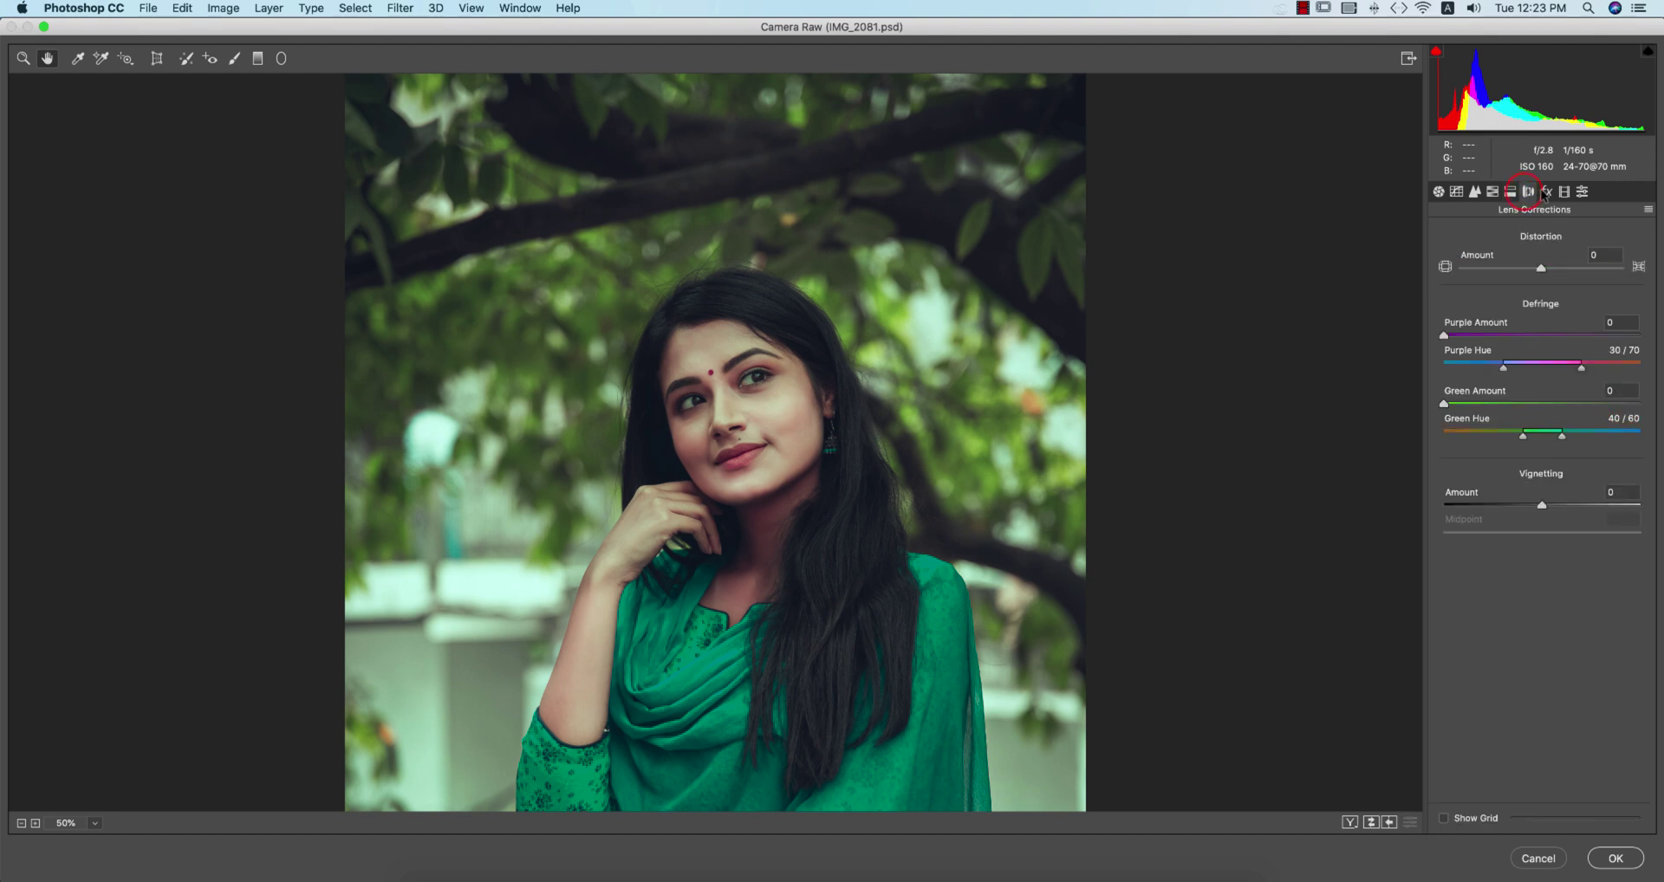
# Review the Post Crop Vignetting amount in the effects and the Red Primary hue in the calibration settings
pyautogui.click(1544, 192)
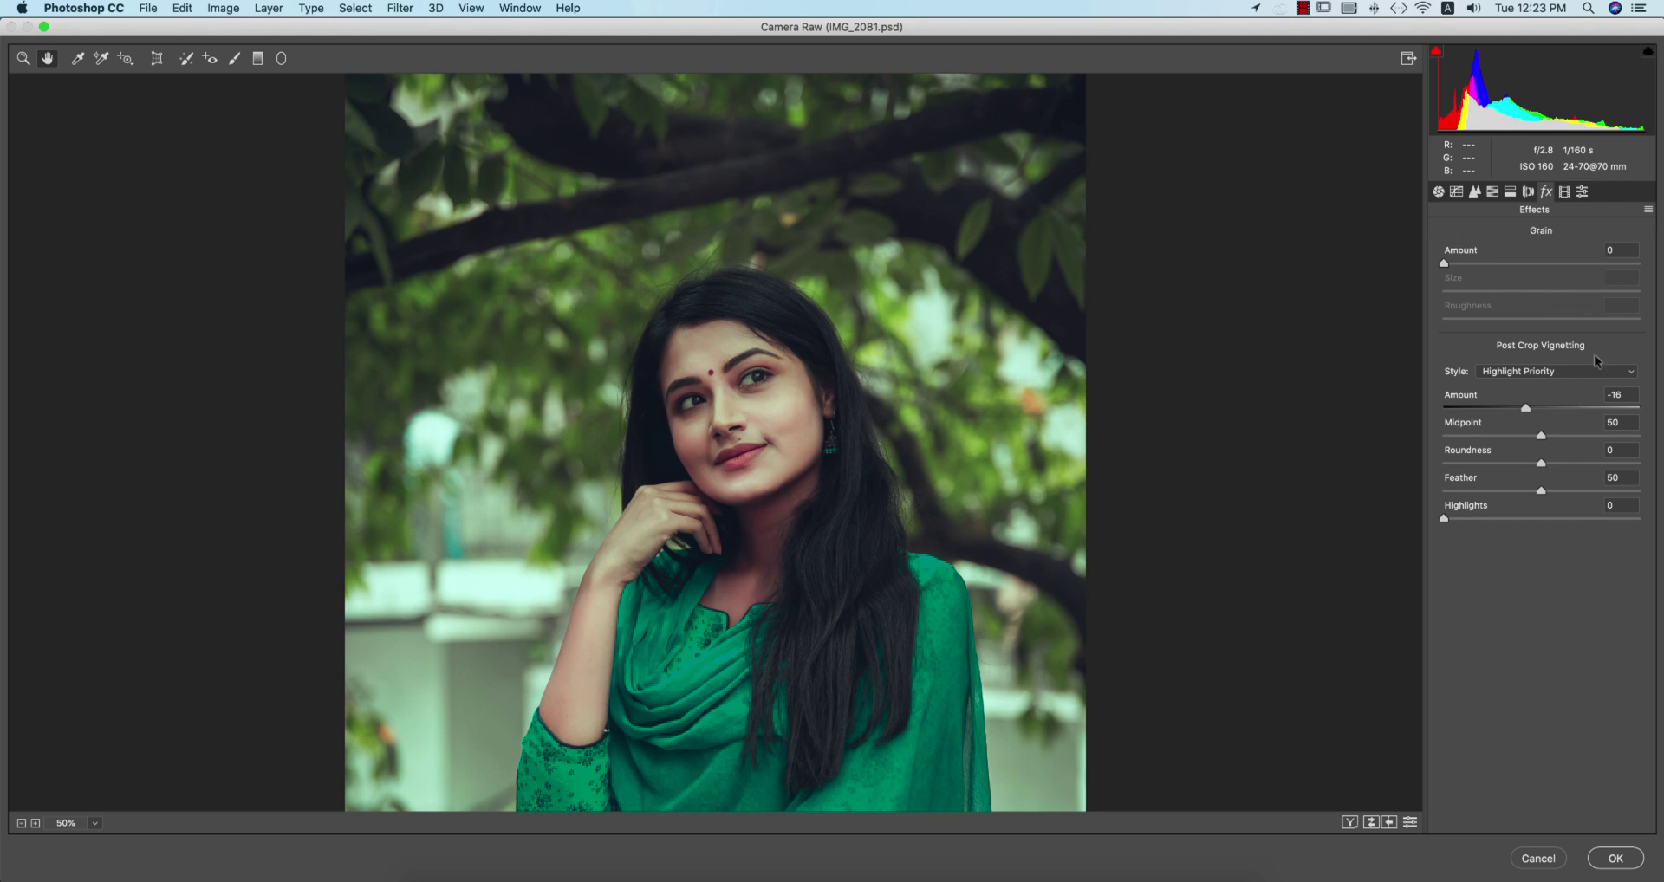
pyautogui.click(1628, 397)
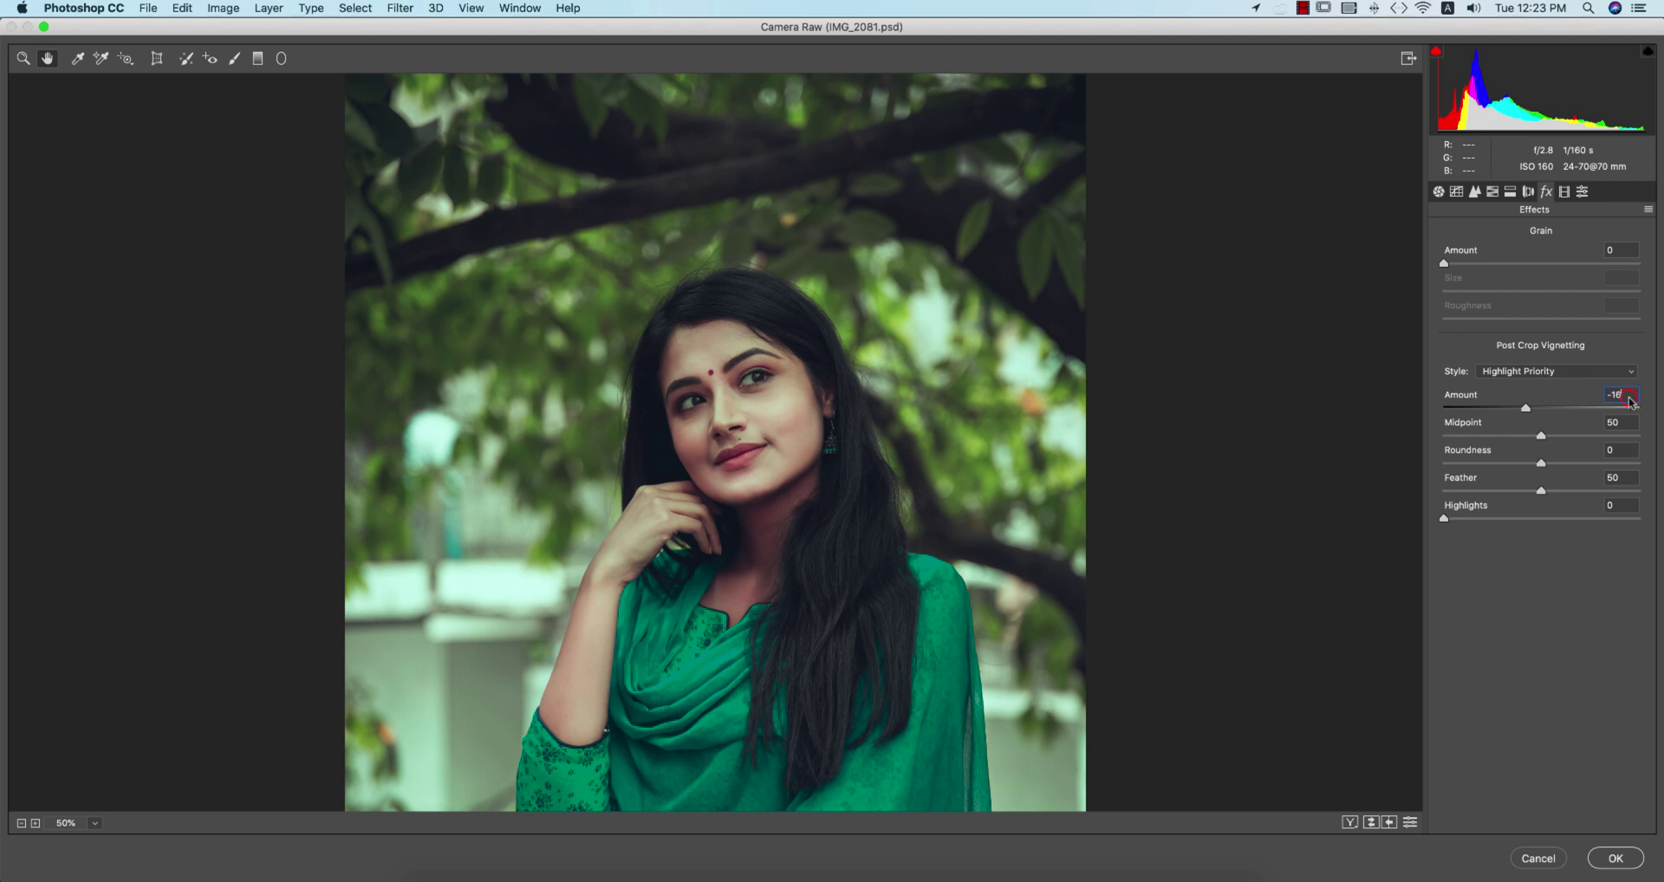
pyautogui.click(1564, 191)
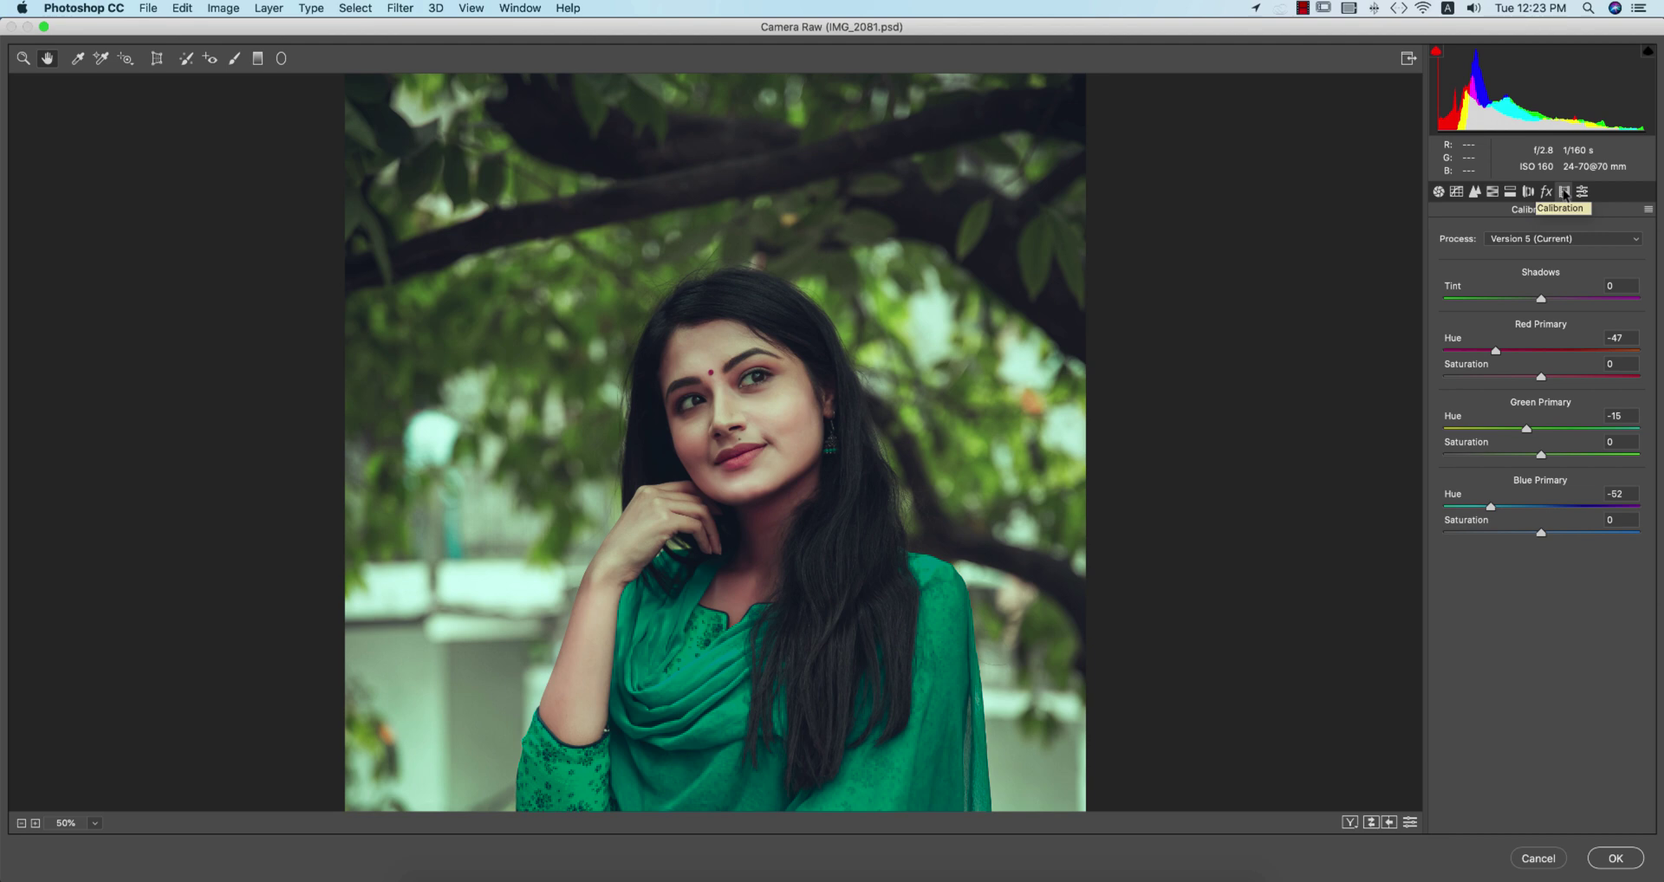
pyautogui.click(1633, 337)
pyautogui.scroll(-5, 945, 431)
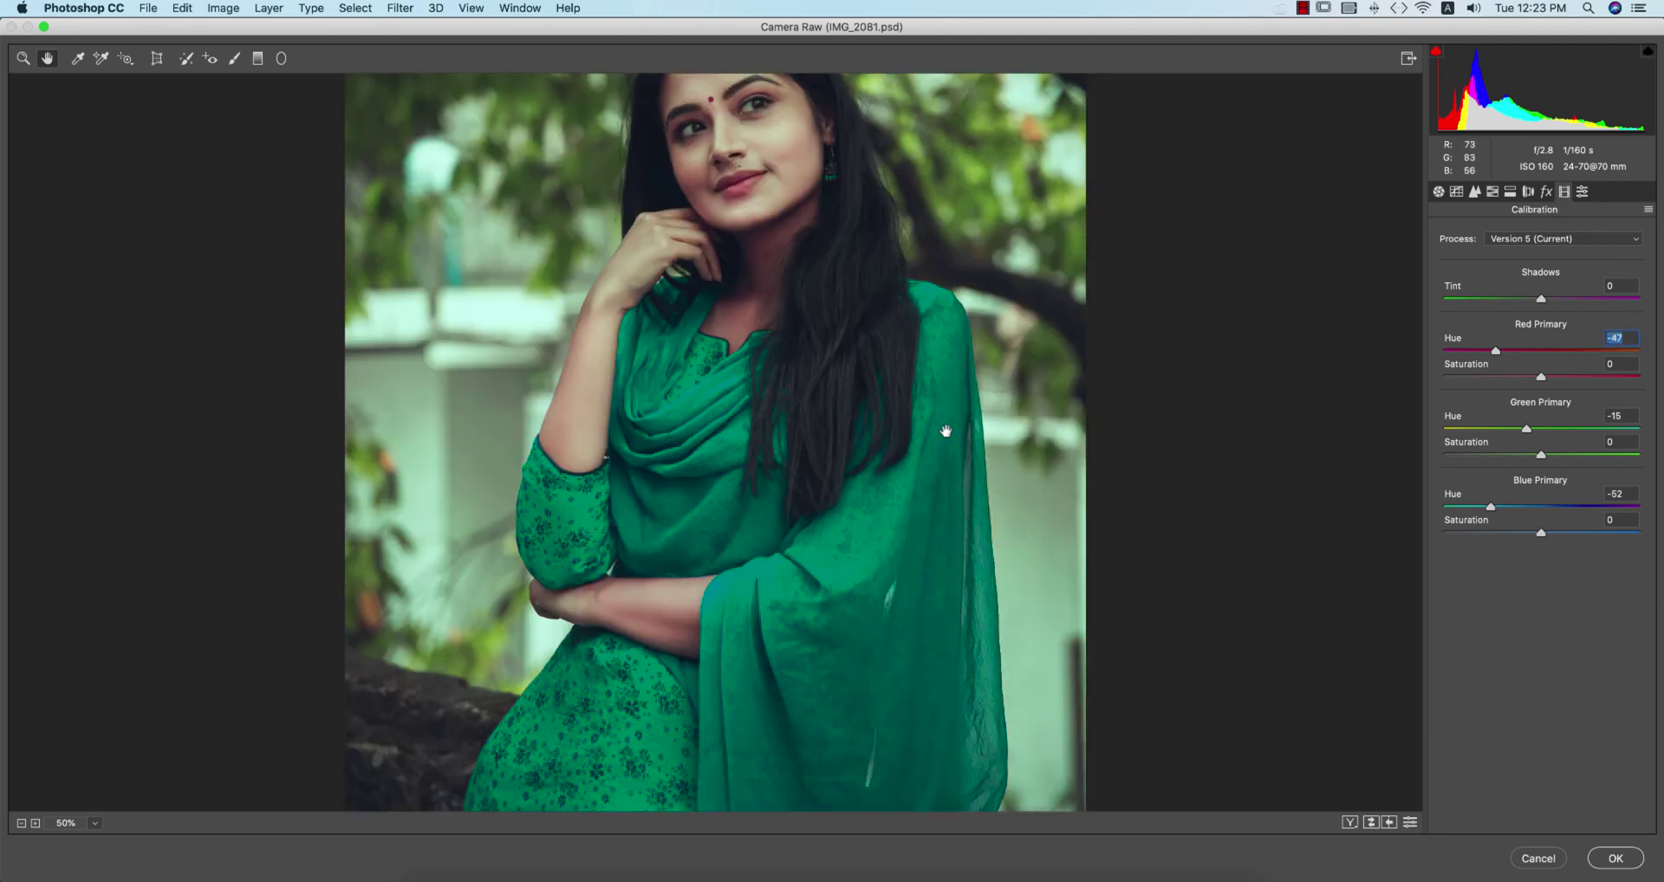
pyautogui.scroll(1, 946, 431)
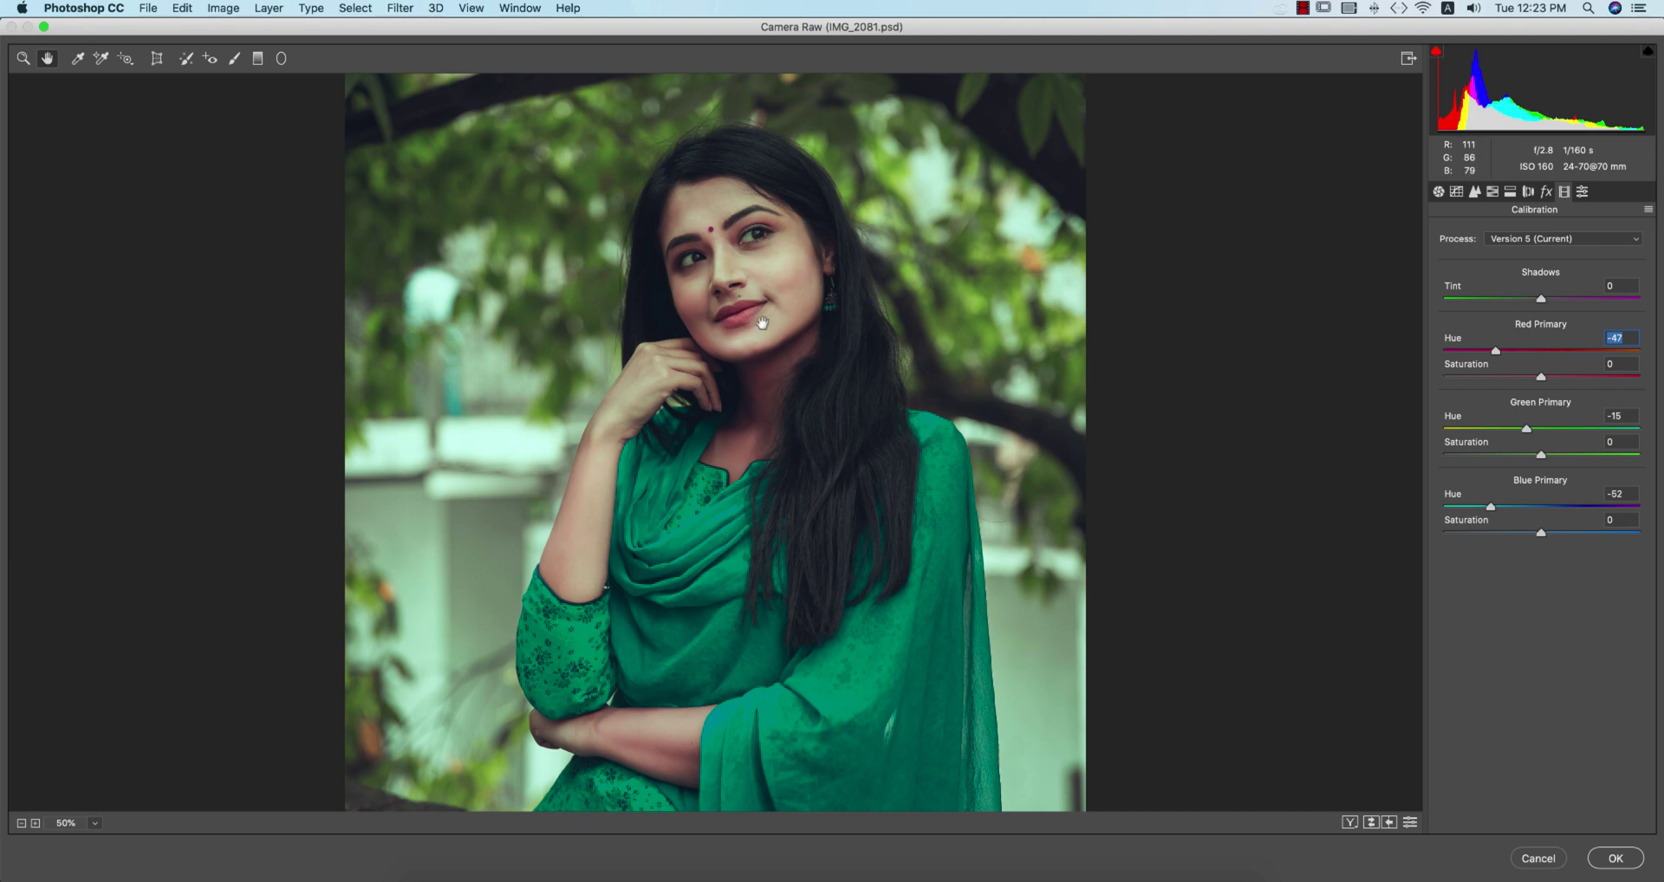
# Try raising the Red Primary hue to +67 to see its effect on the colors, and undo the change
pyautogui.moveTo(1502, 357); pyautogui.dragTo(1612, 356)
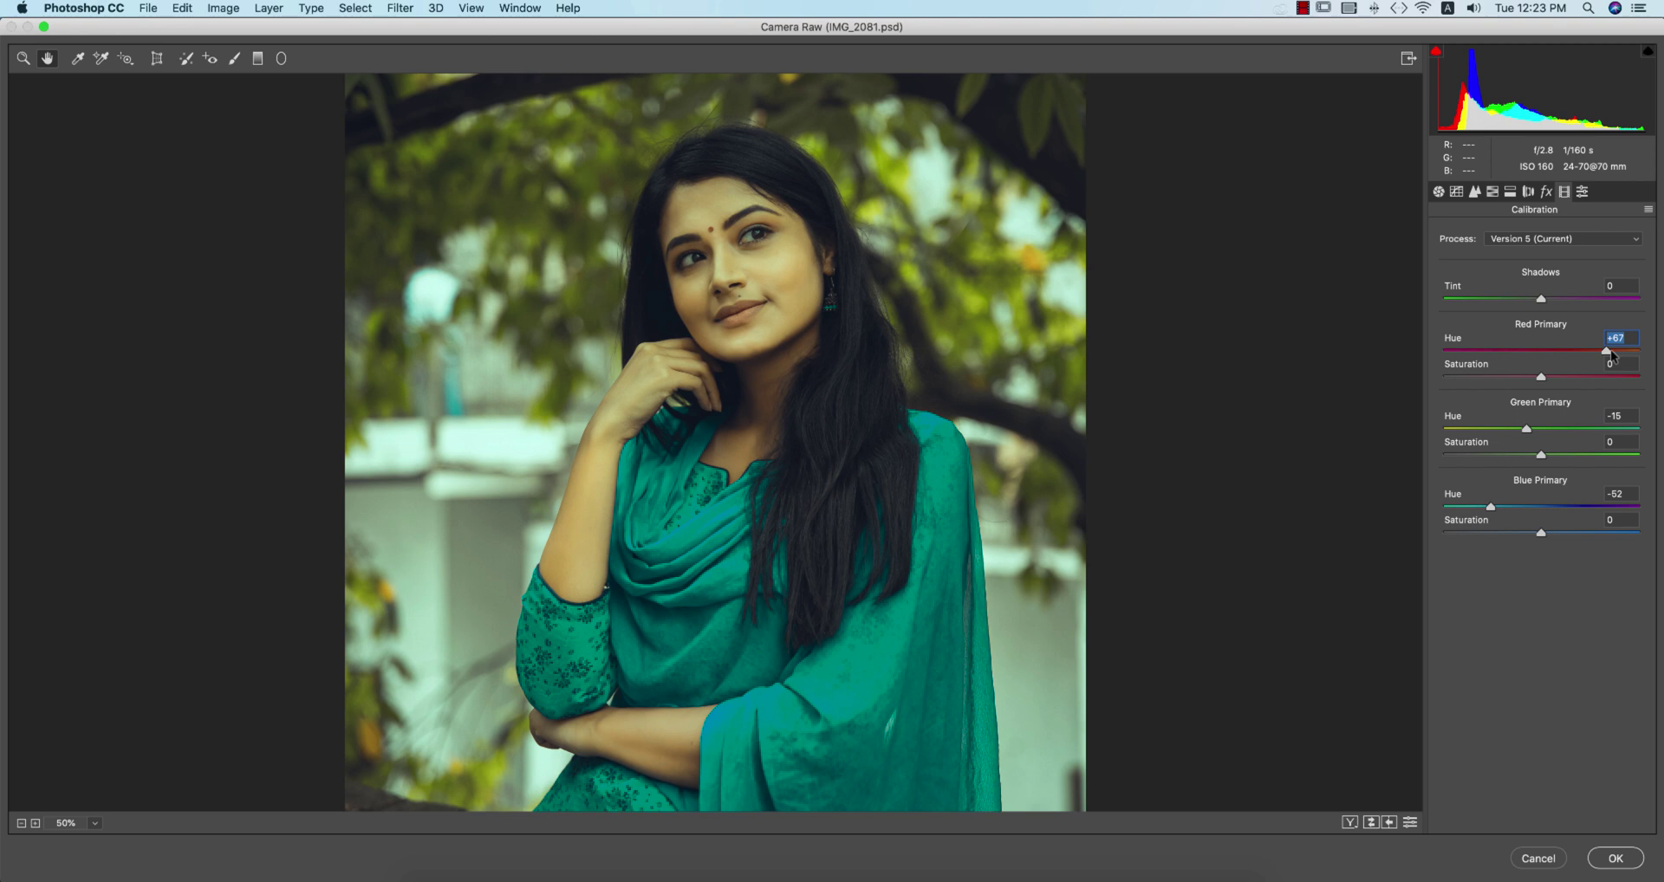
pyautogui.press('super+z')
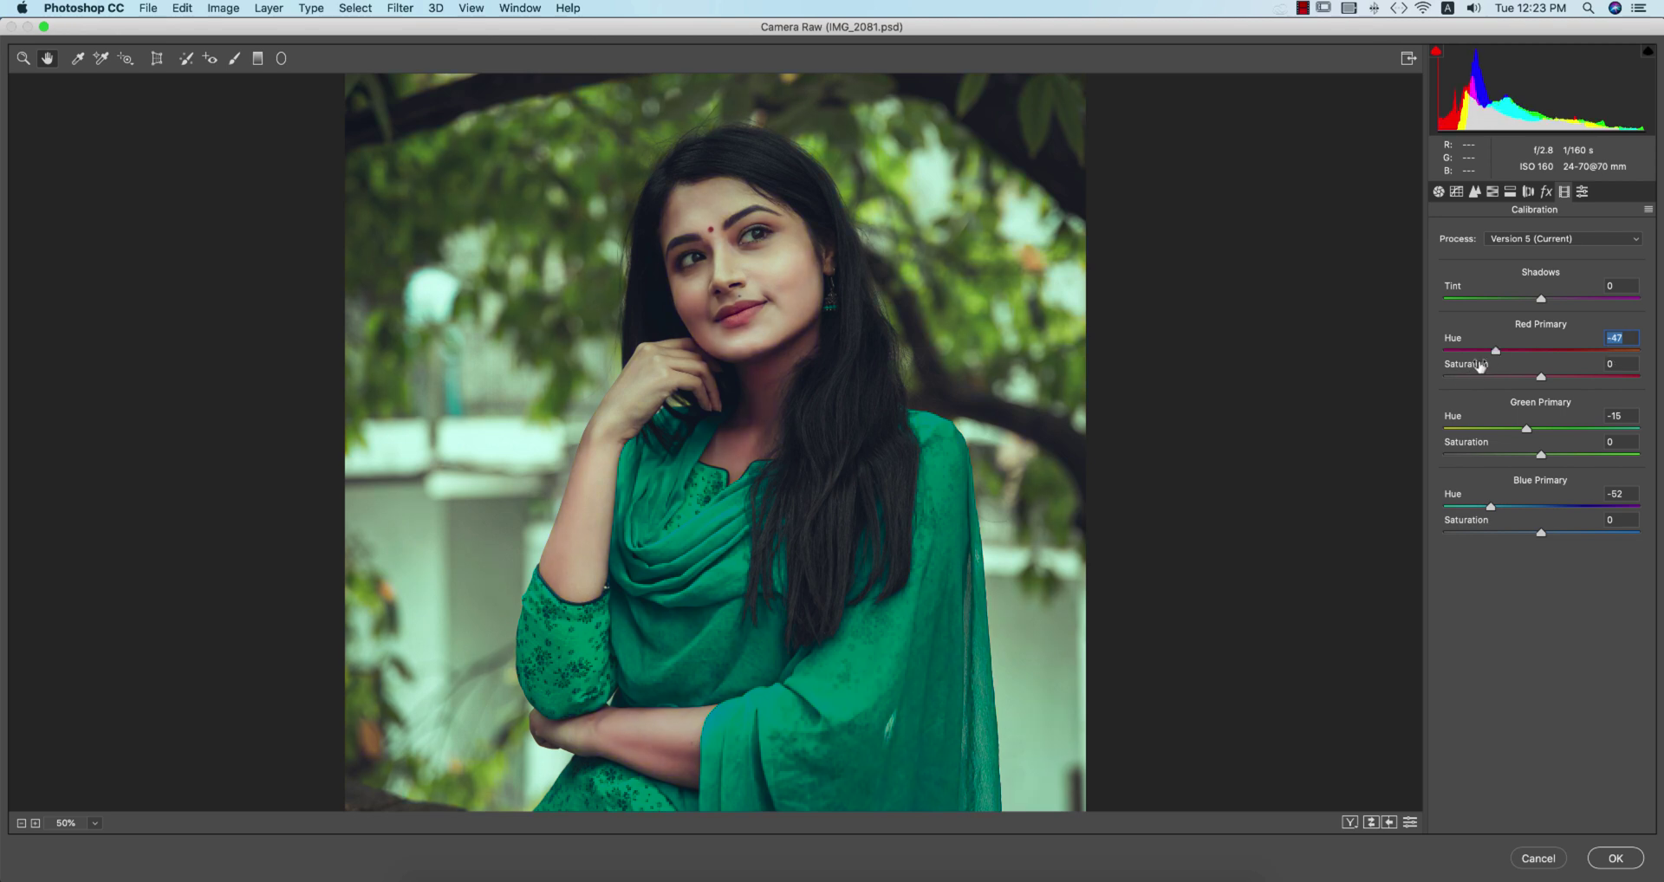
pyautogui.moveTo(1499, 357); pyautogui.dragTo(1521, 358)
# Check the Green Primary and Blue Primary hues in the calibration, and apply the Camera Raw adjustments to the layer
pyautogui.click(1630, 416)
pyautogui.click(1630, 493)
pyautogui.click(1629, 416)
pyautogui.click(1615, 858)
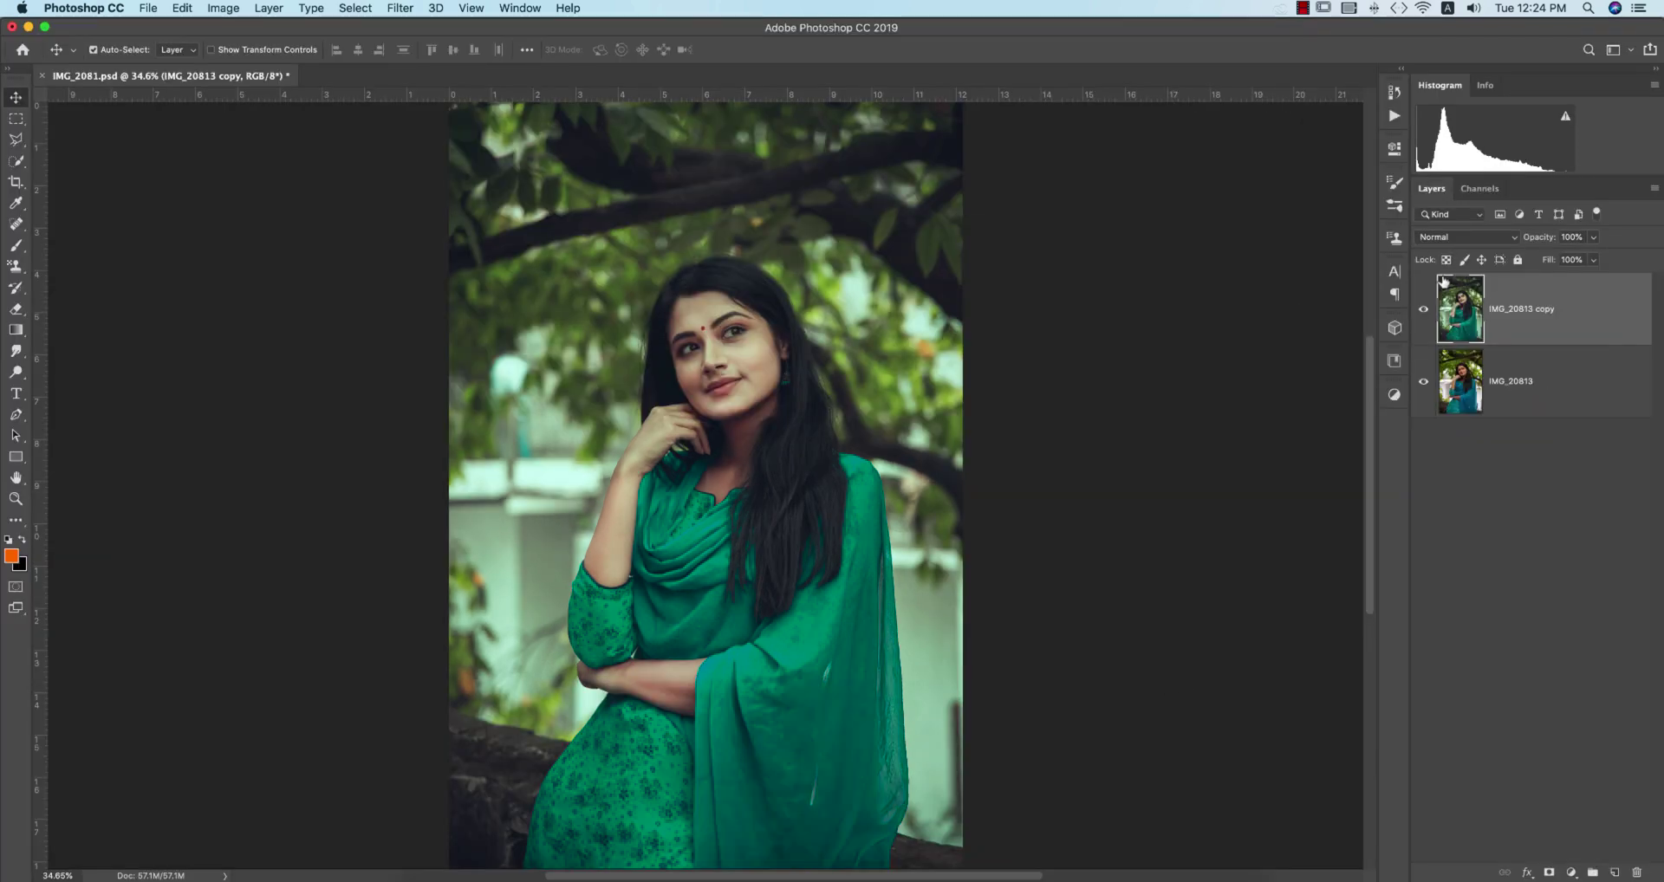
# Compare the portrait before and after grading by toggling the IMG_20813 copy layer's visibility, leaving the layer shown
pyautogui.click(1425, 305)
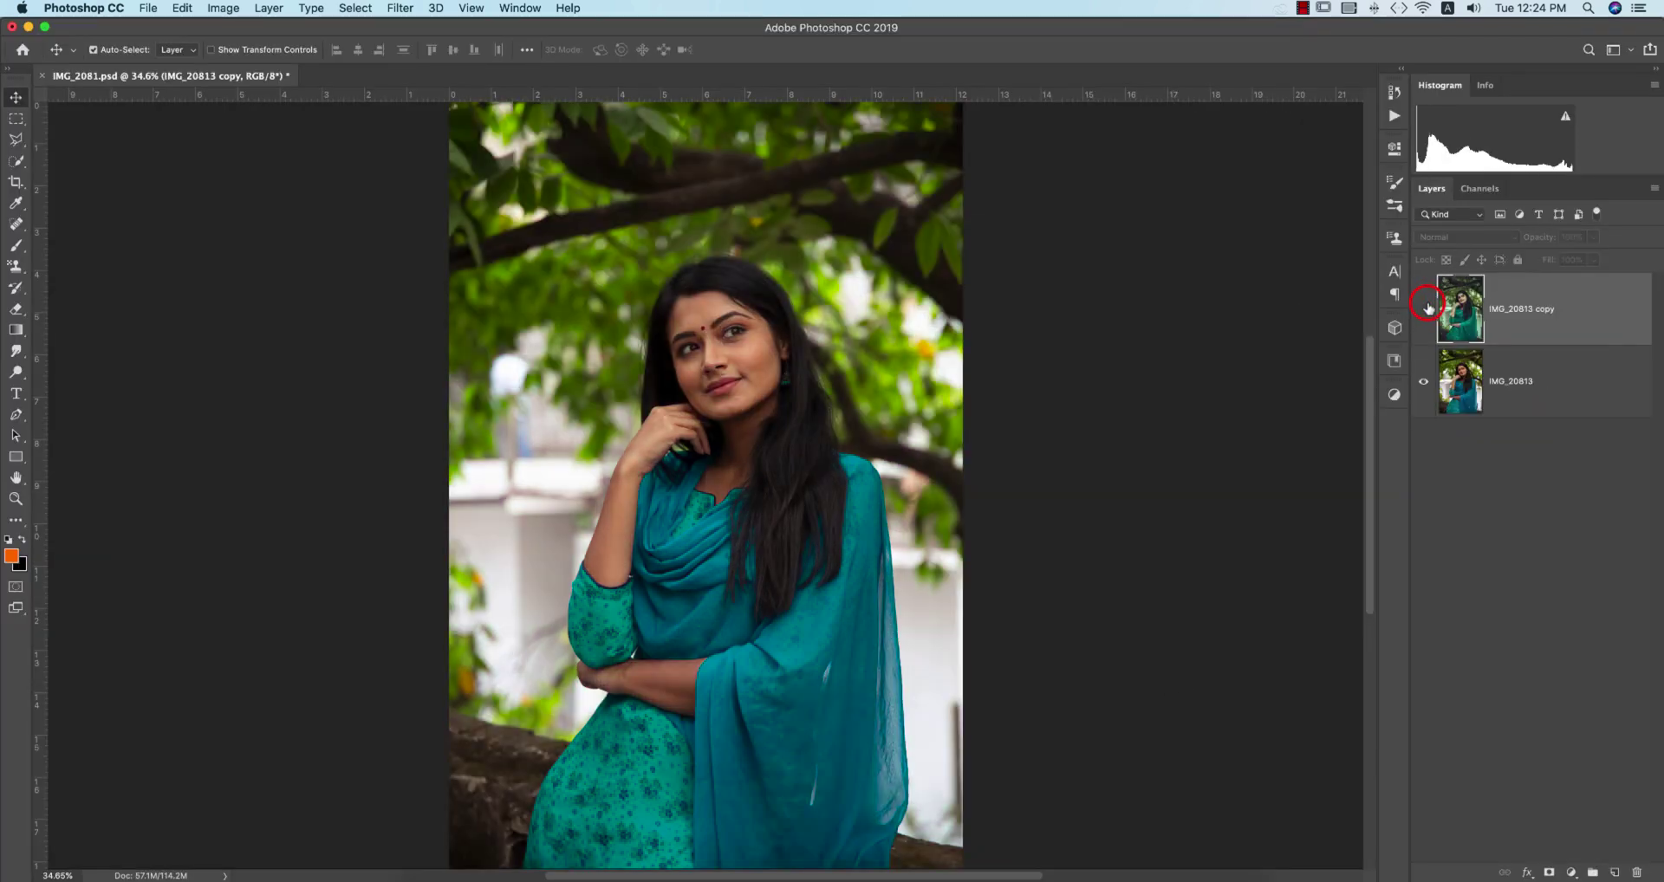
pyautogui.click(1425, 306)
pyautogui.click(1426, 306)
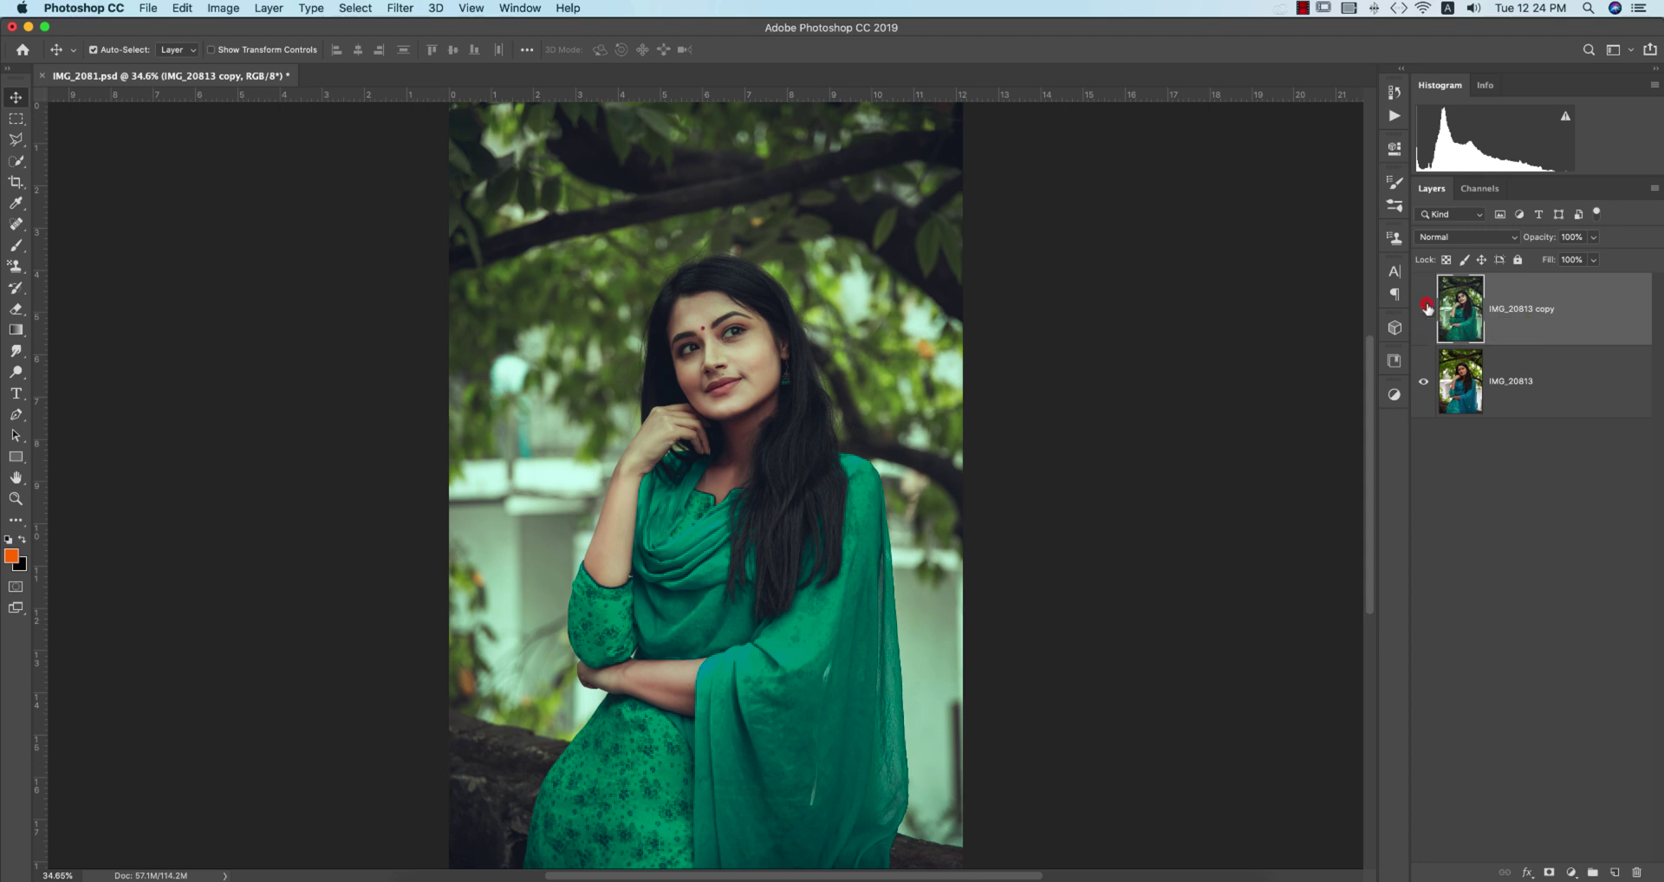
pyautogui.click(1423, 315)
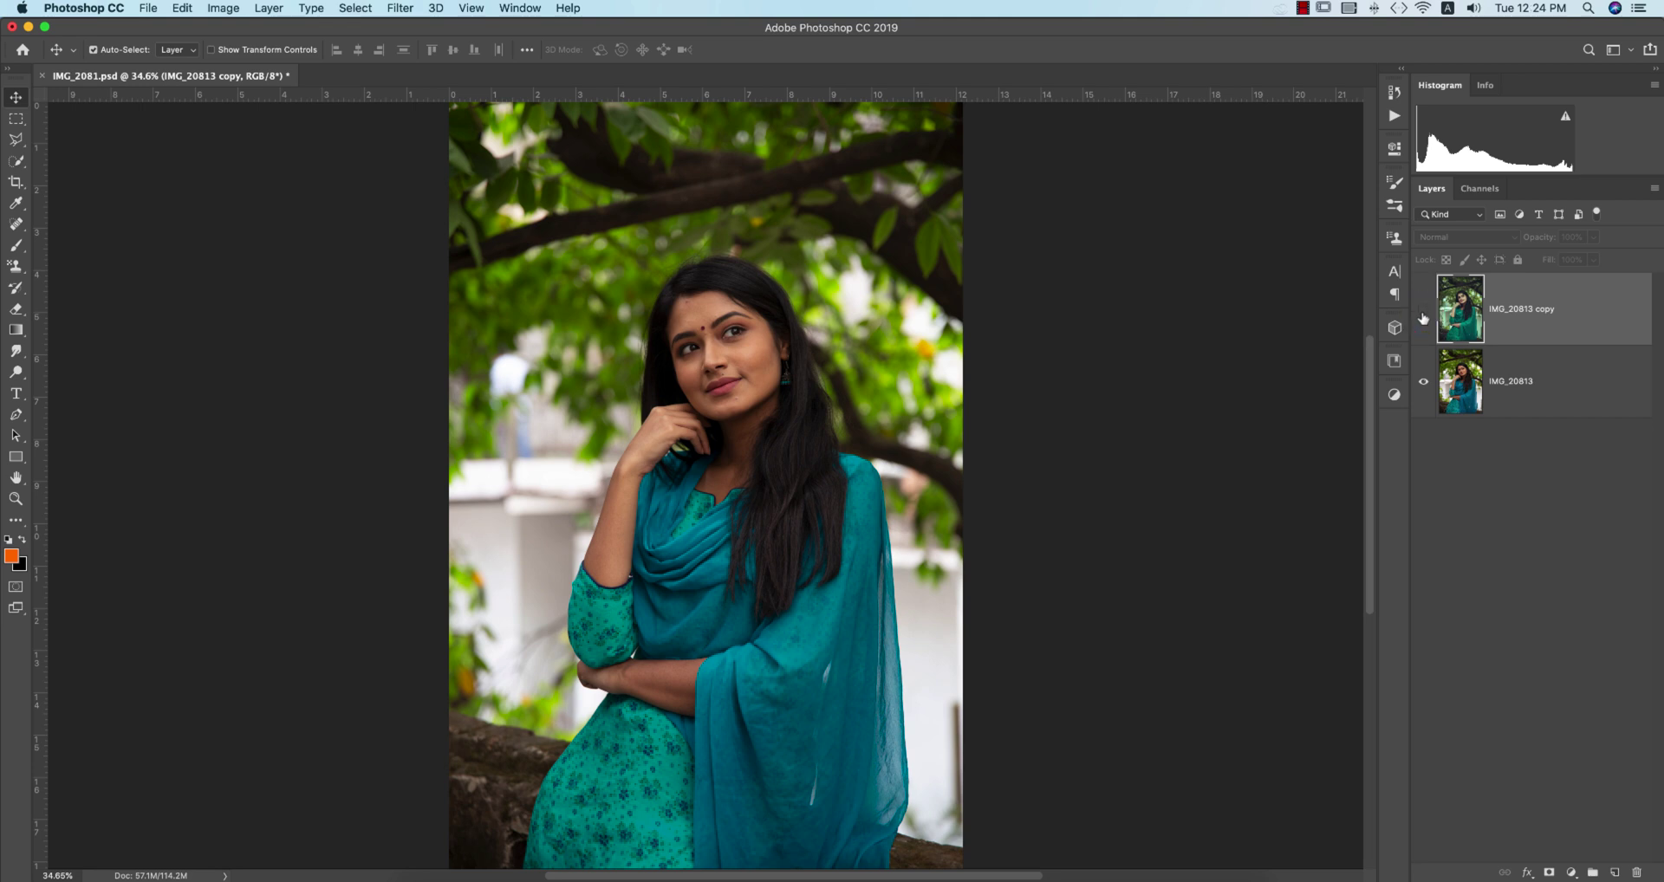
pyautogui.click(1422, 304)
pyautogui.click(1423, 311)
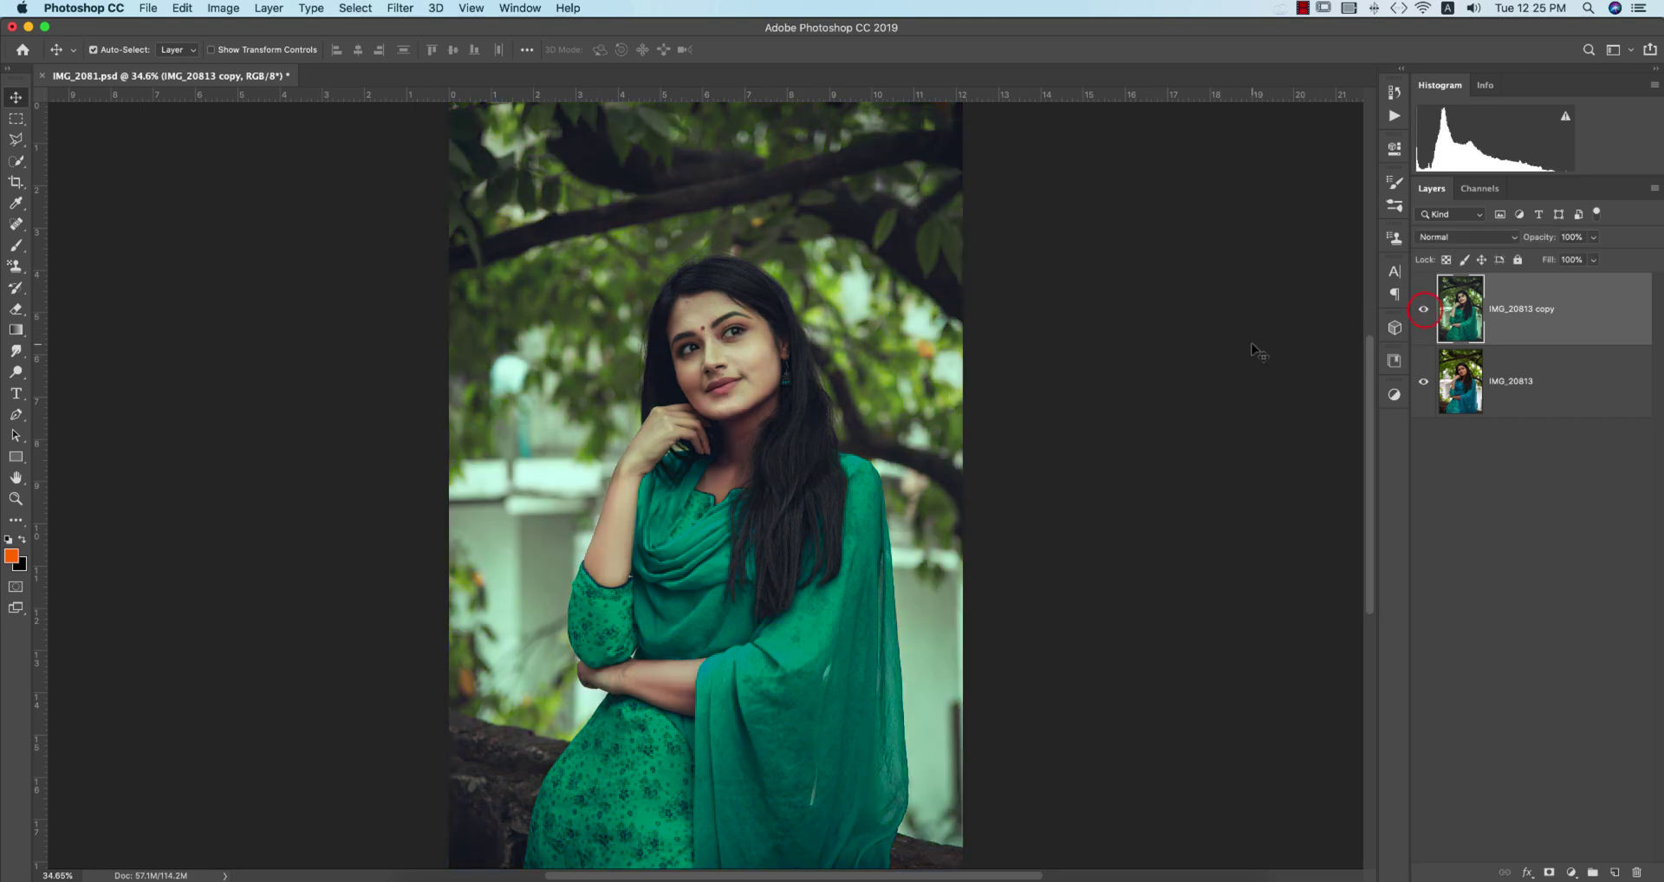